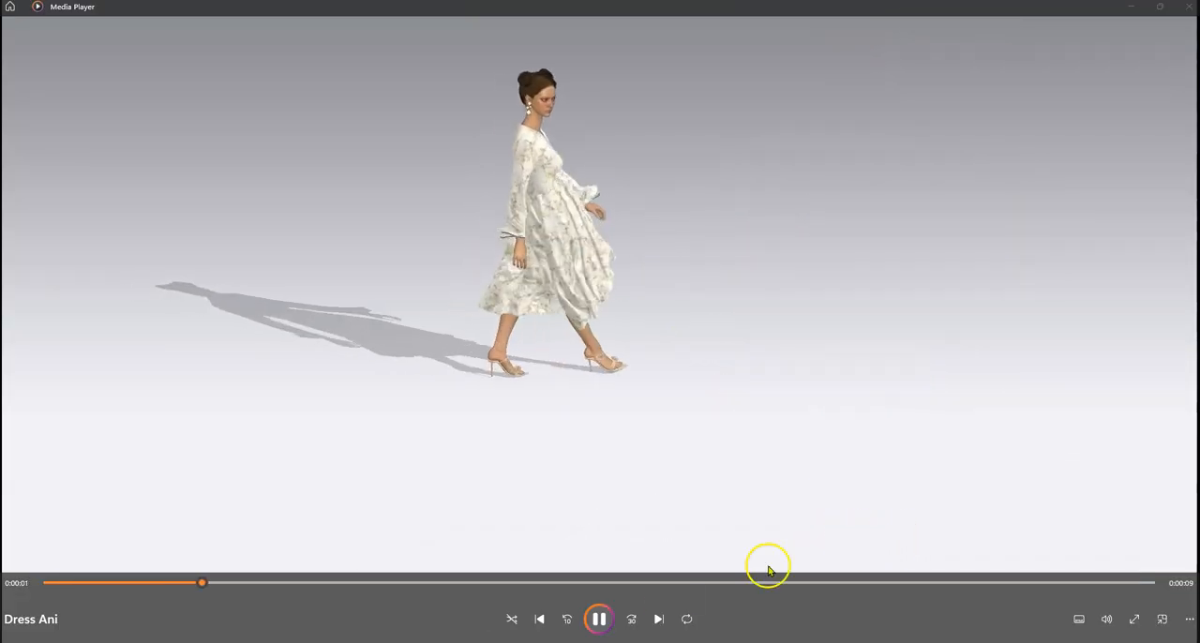
Step: Pause the Dress Ani video, switch to CLO, and show the 2D pattern window beside the 3D garment view
left_click(598, 621)
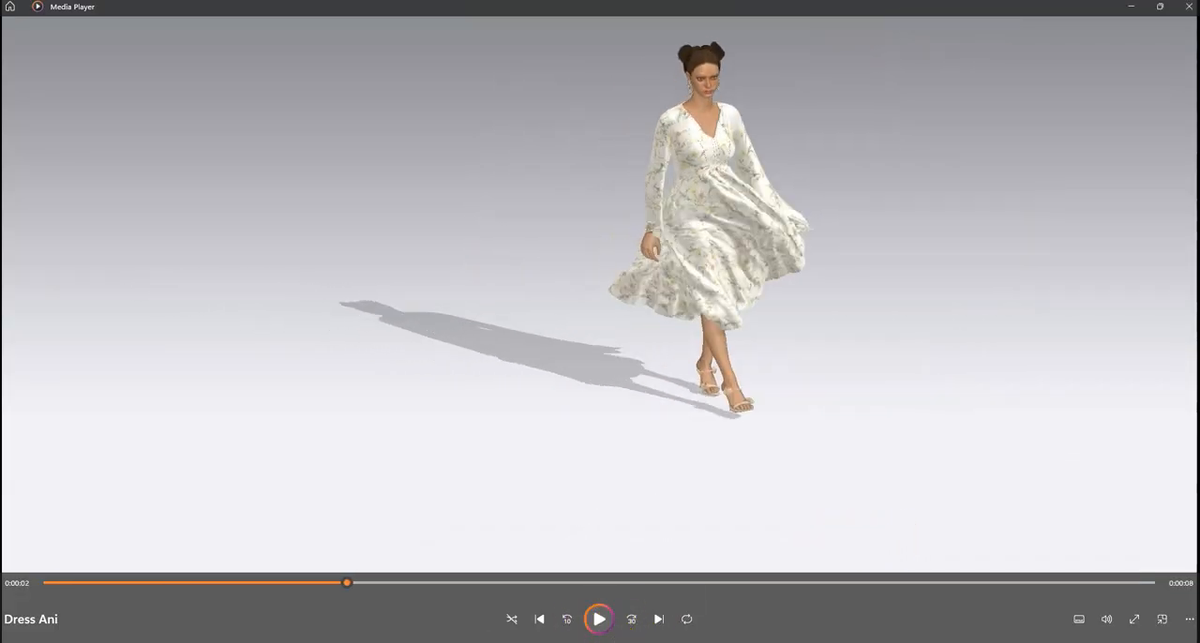
left_click(624, 600)
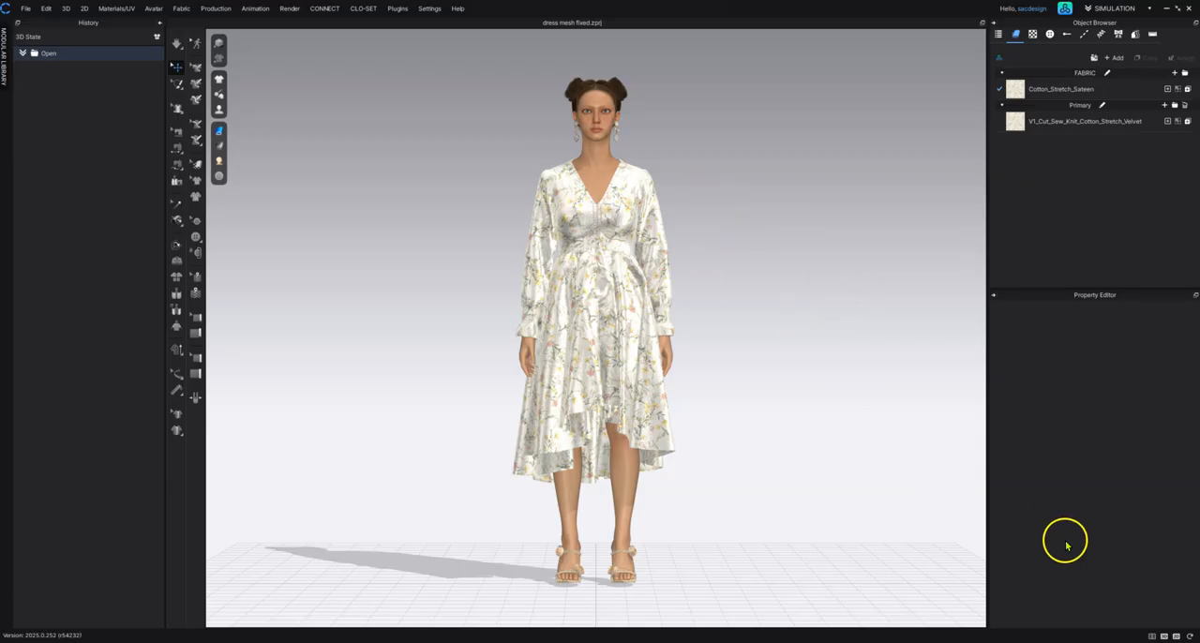
left_click(1152, 637)
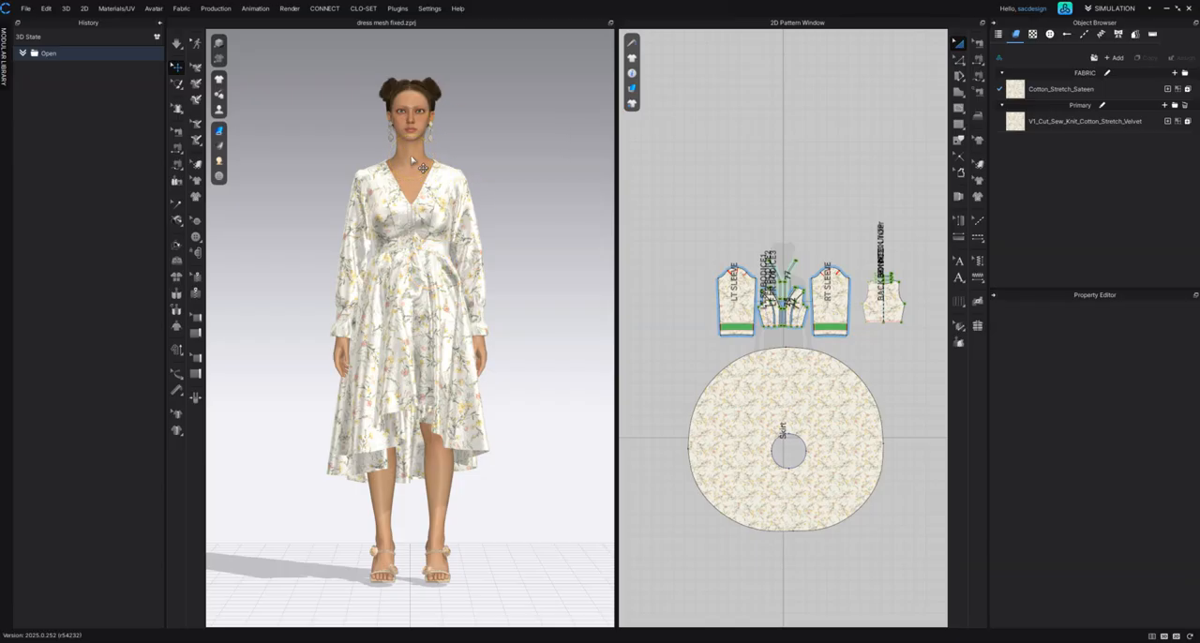
Step: Set the avatar's static friction to 1.00 in its surface properties
left_click(410, 156)
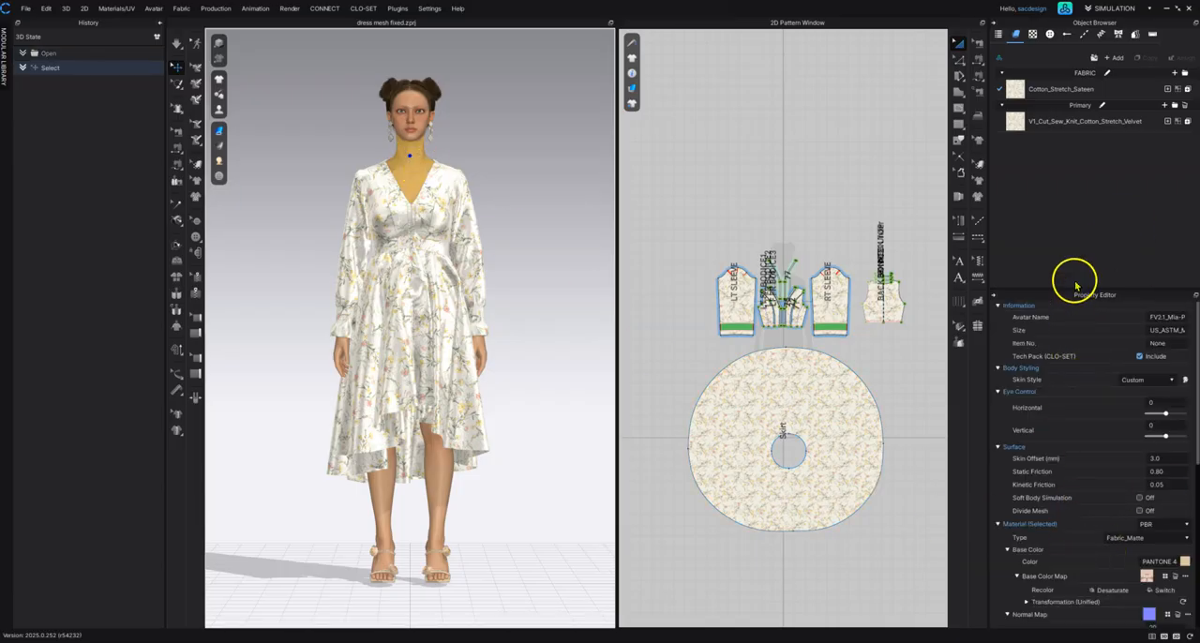
left_click_drag(1077, 298, 1060, 180)
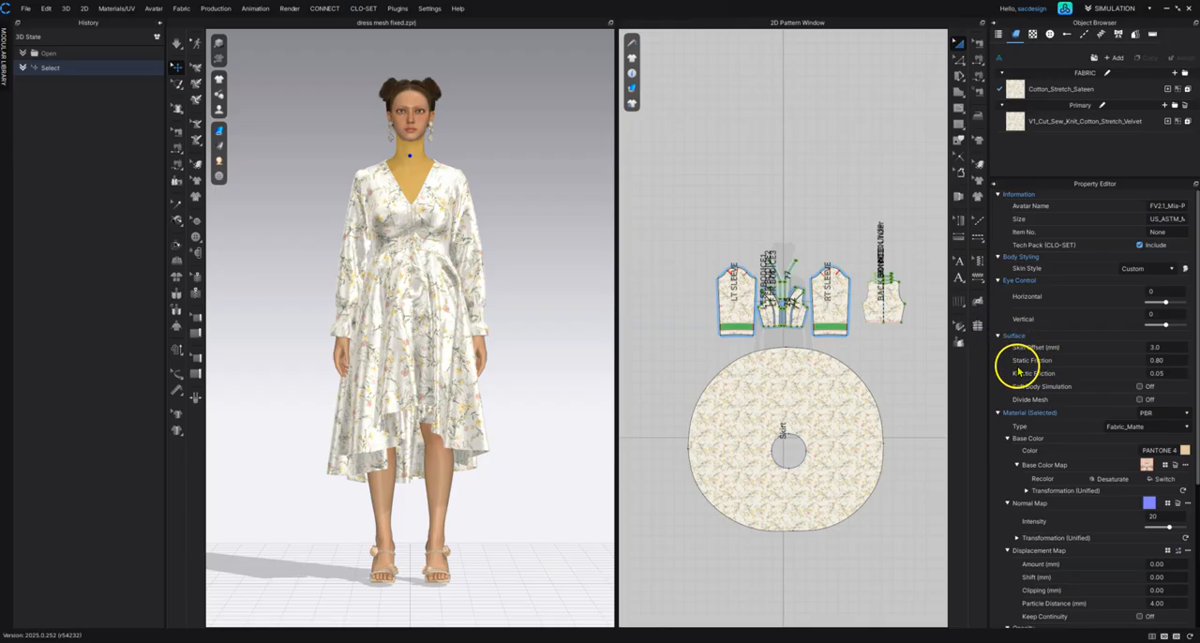
left_click(1171, 361)
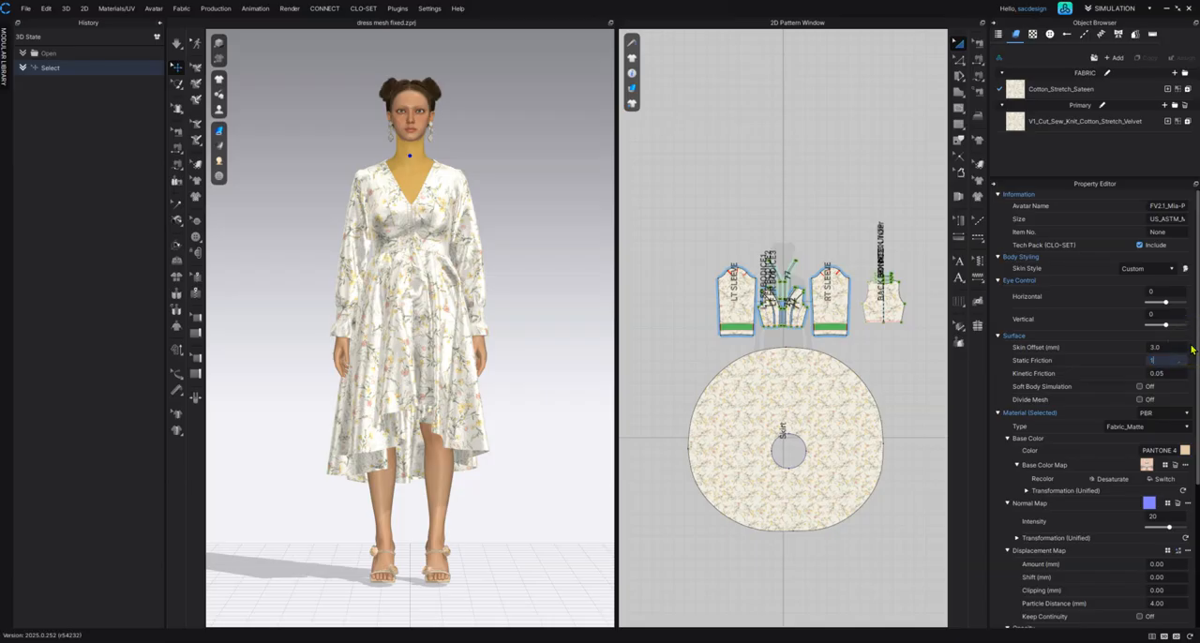
key("Return")
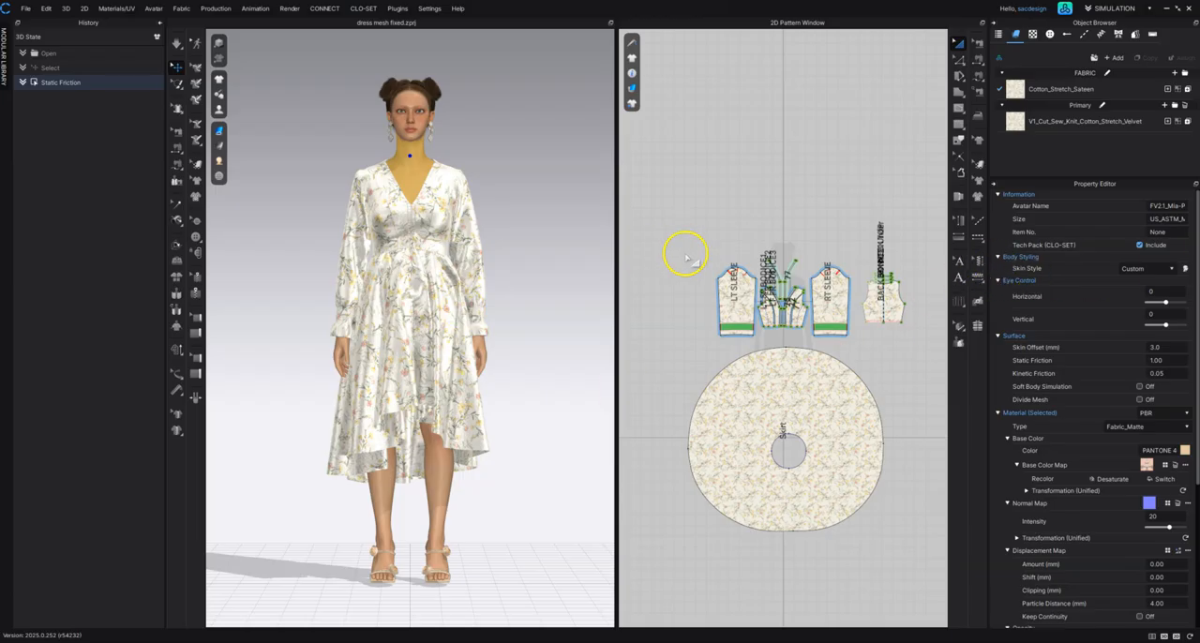
Step: Select all pattern pieces of the dress and set their additional collision thickness to 2.5 mm
left_click(678, 176)
left_click_drag(655, 164, 935, 579)
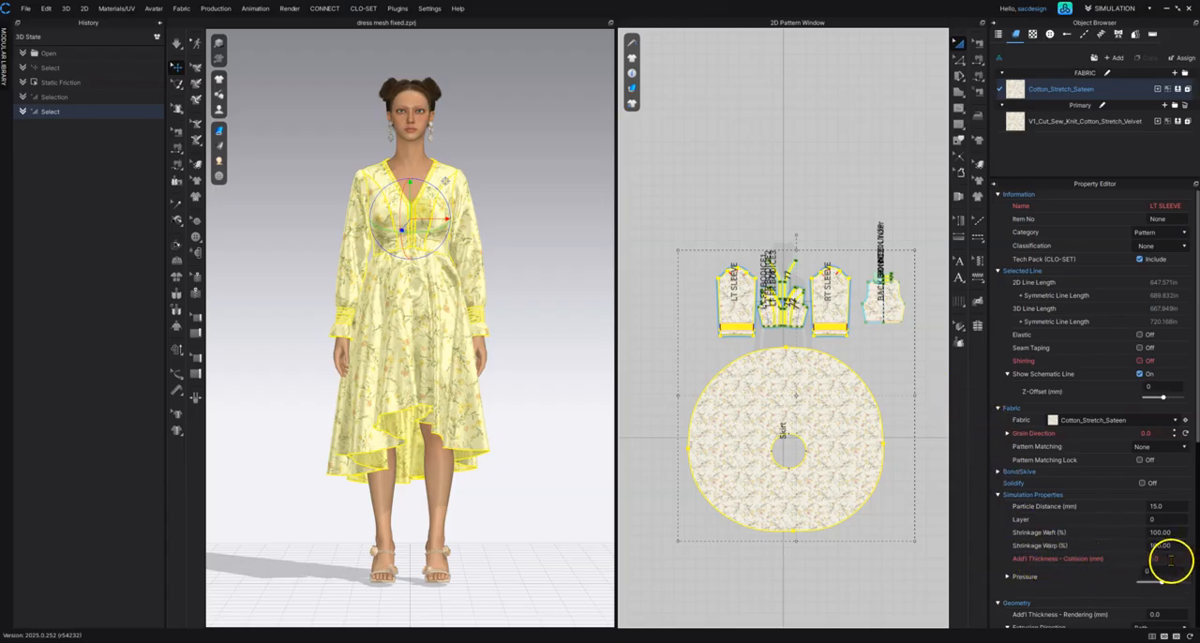
scroll(1171, 553, "down", 3)
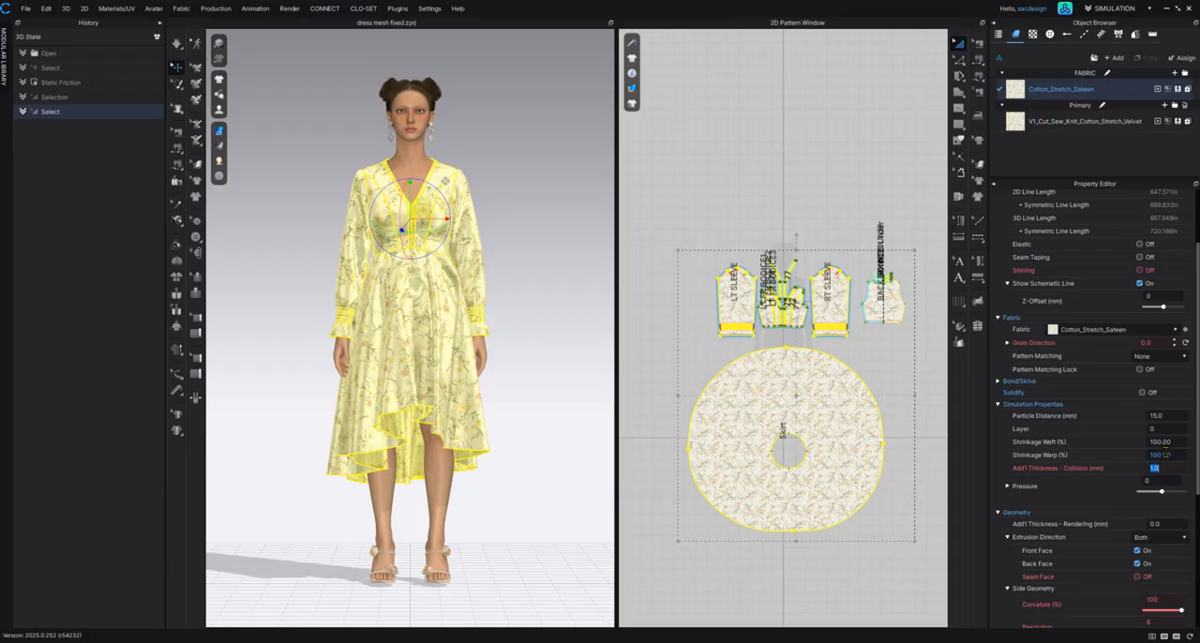
key("Return")
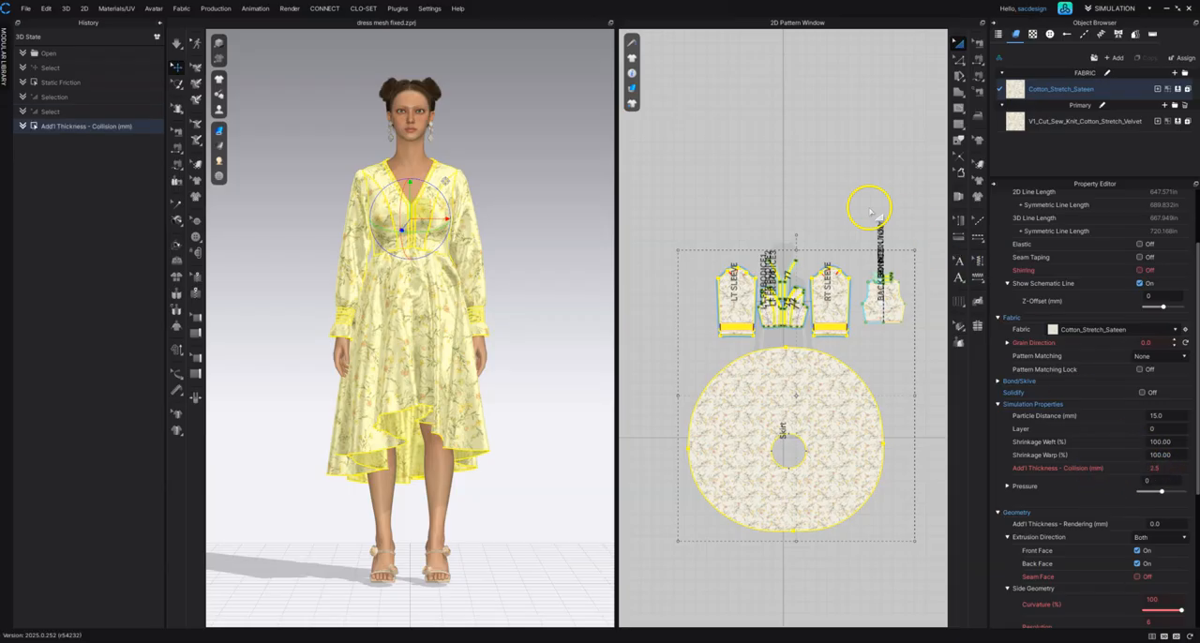
left_click(728, 206)
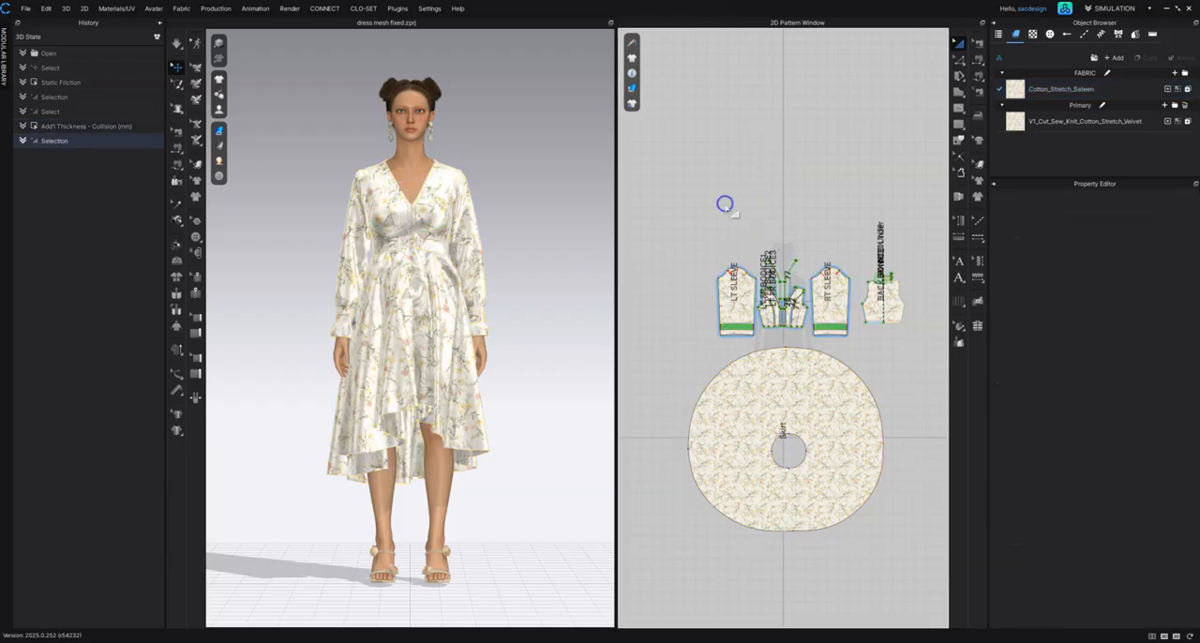
Step: Examine the simulation and geometry properties of all pattern pieces, and the properties shared by the two dress fabrics
left_click_drag(632, 193, 918, 568)
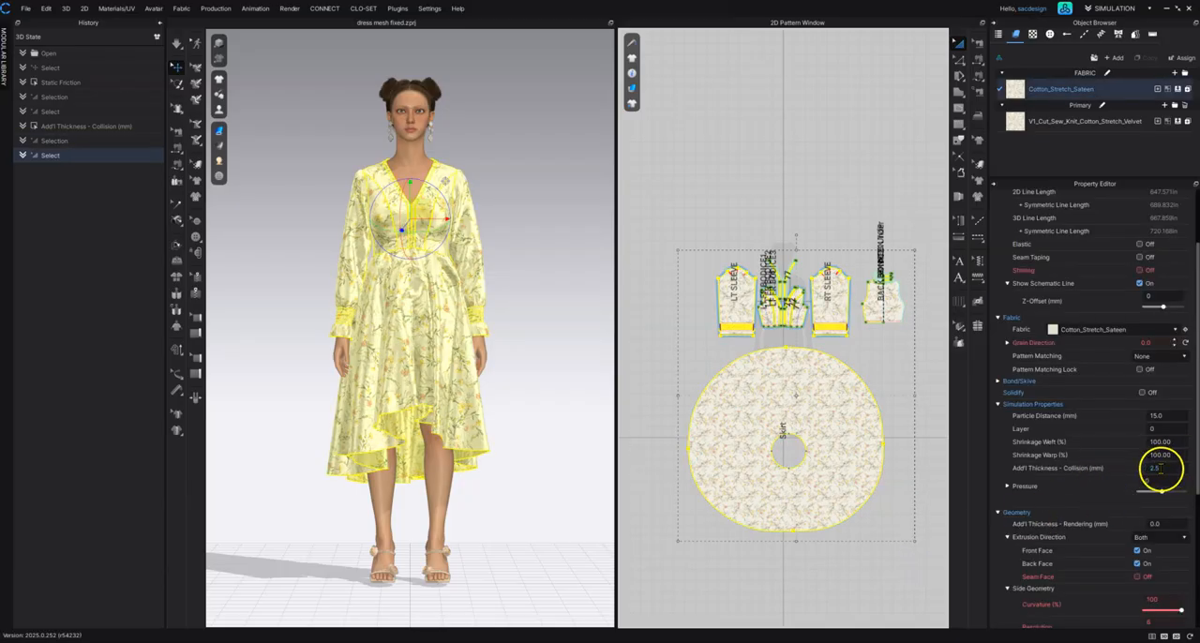
scroll(1157, 468, "down", 2)
left_click(1171, 397)
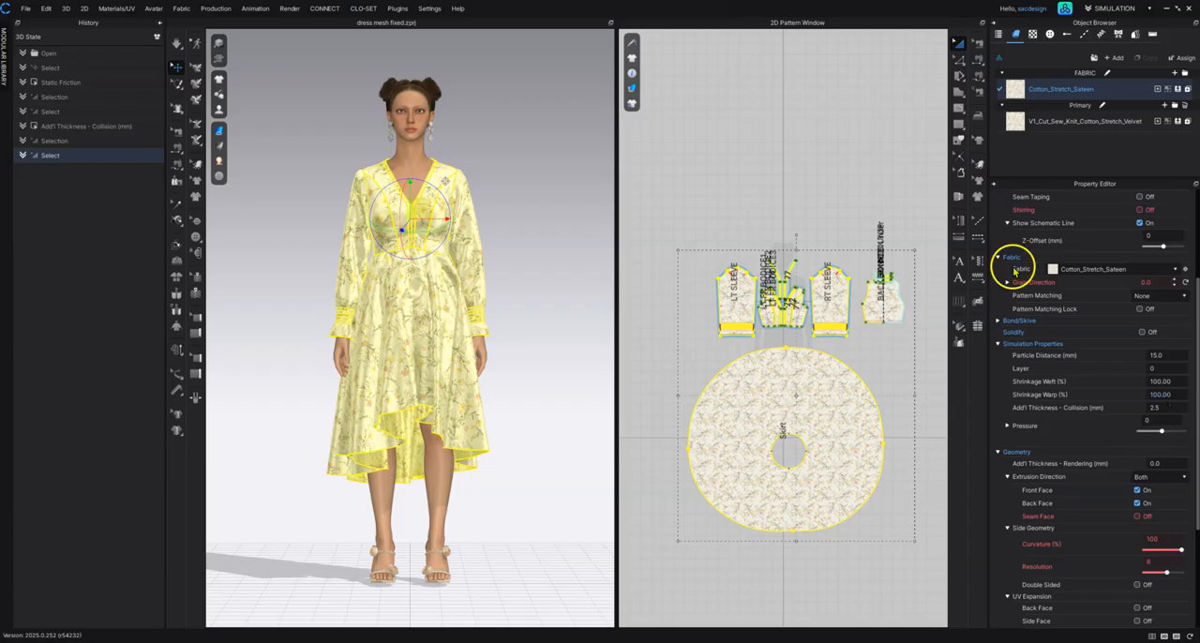
left_click(860, 141)
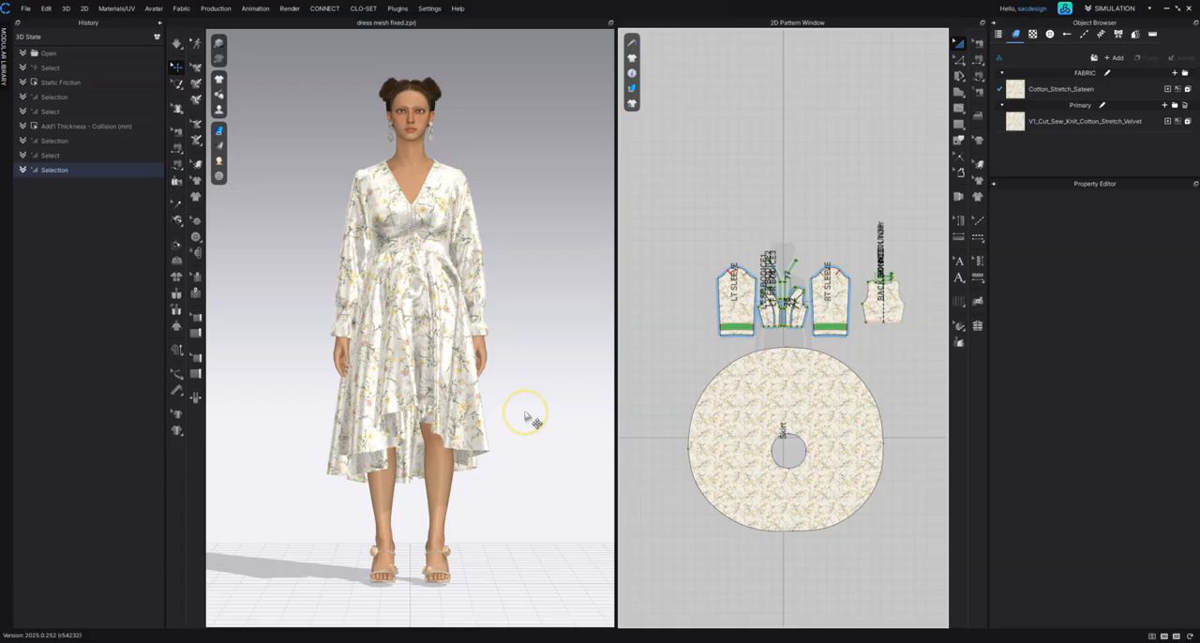
left_click(1126, 97)
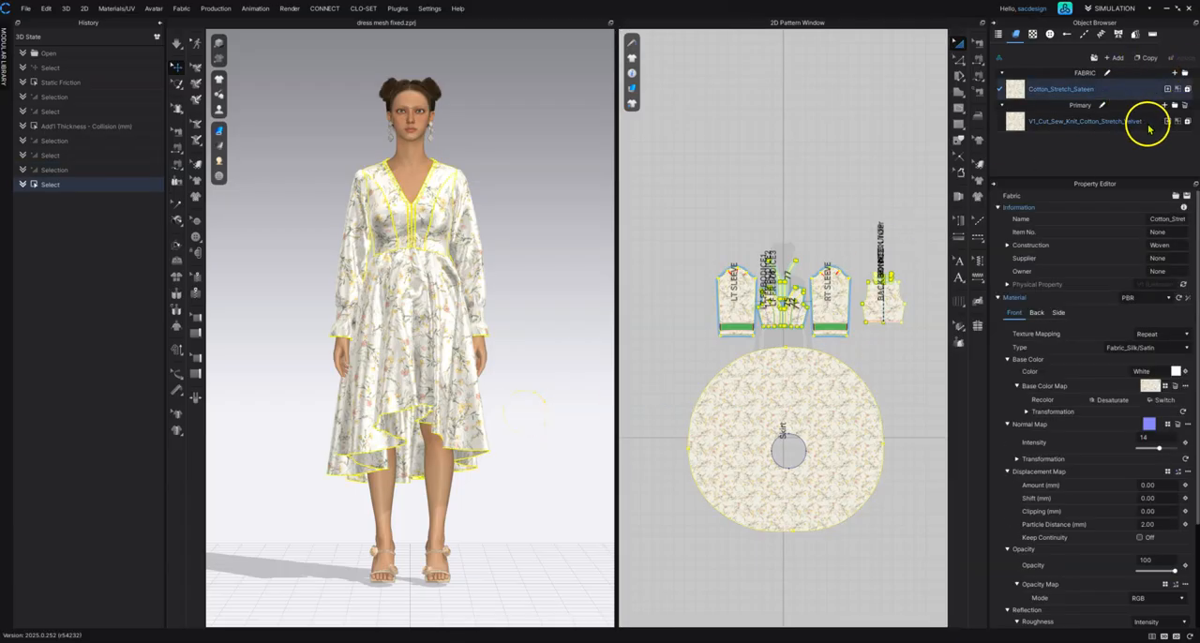
left_click(1150, 128)
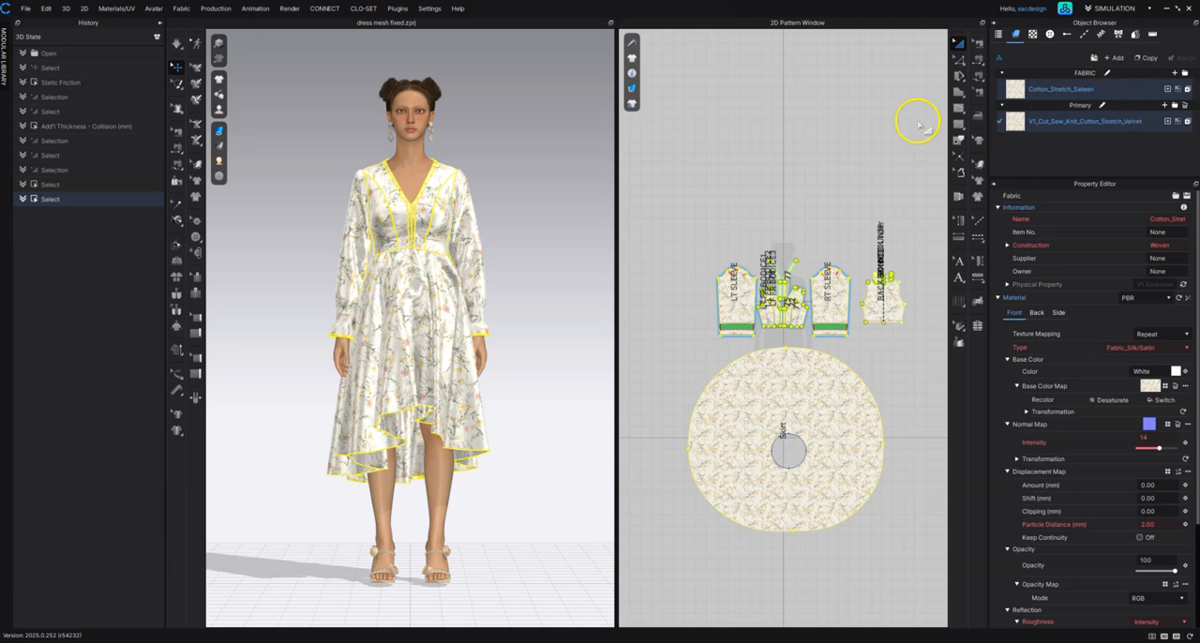
left_click(841, 140)
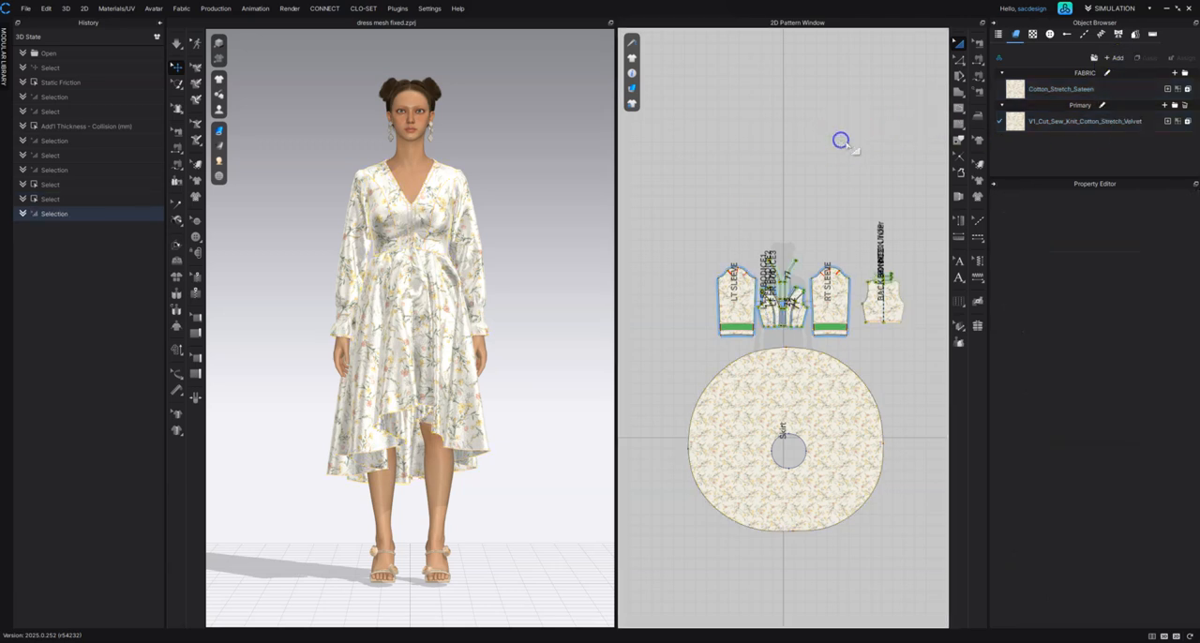
left_click(1133, 91)
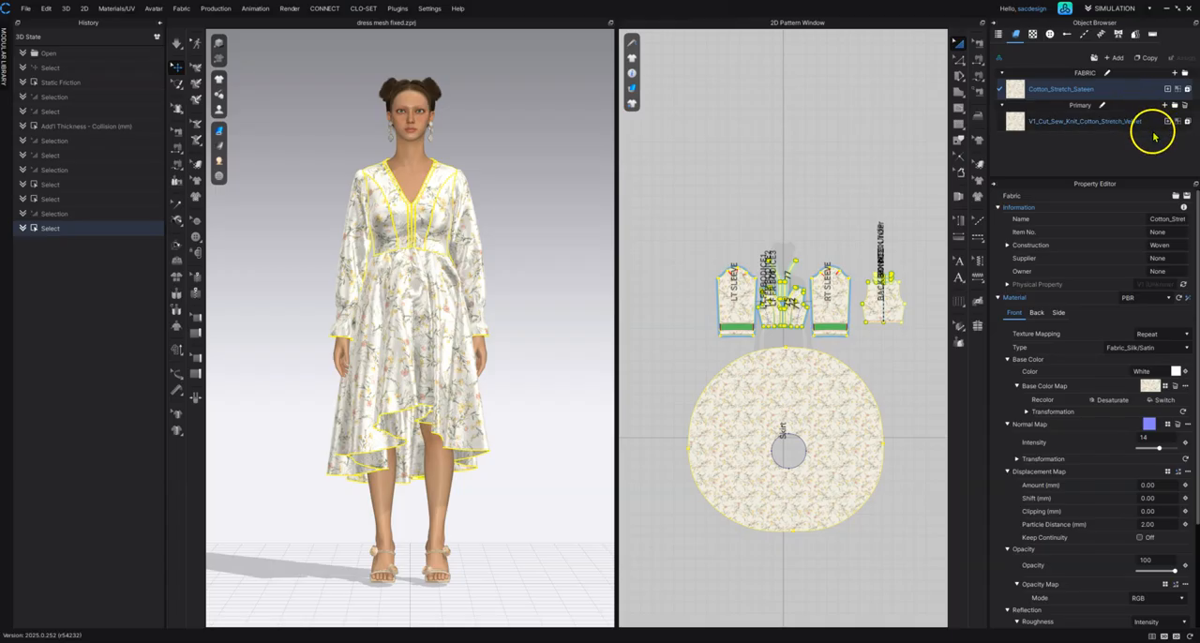
left_click(1151, 123)
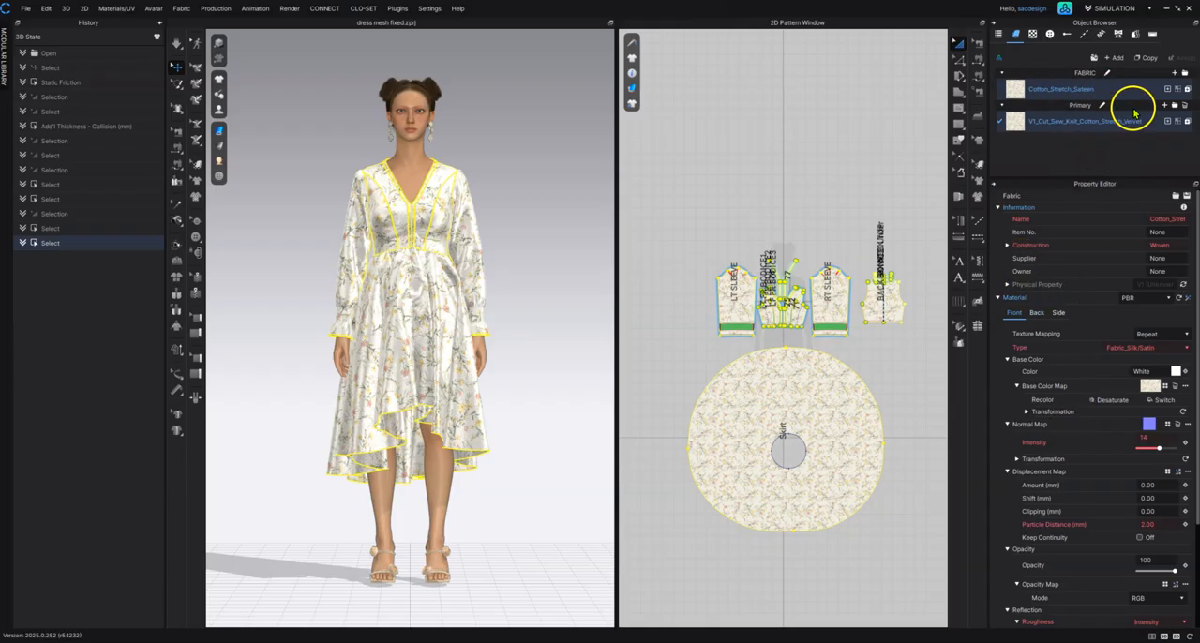
left_click_drag(647, 202, 966, 577)
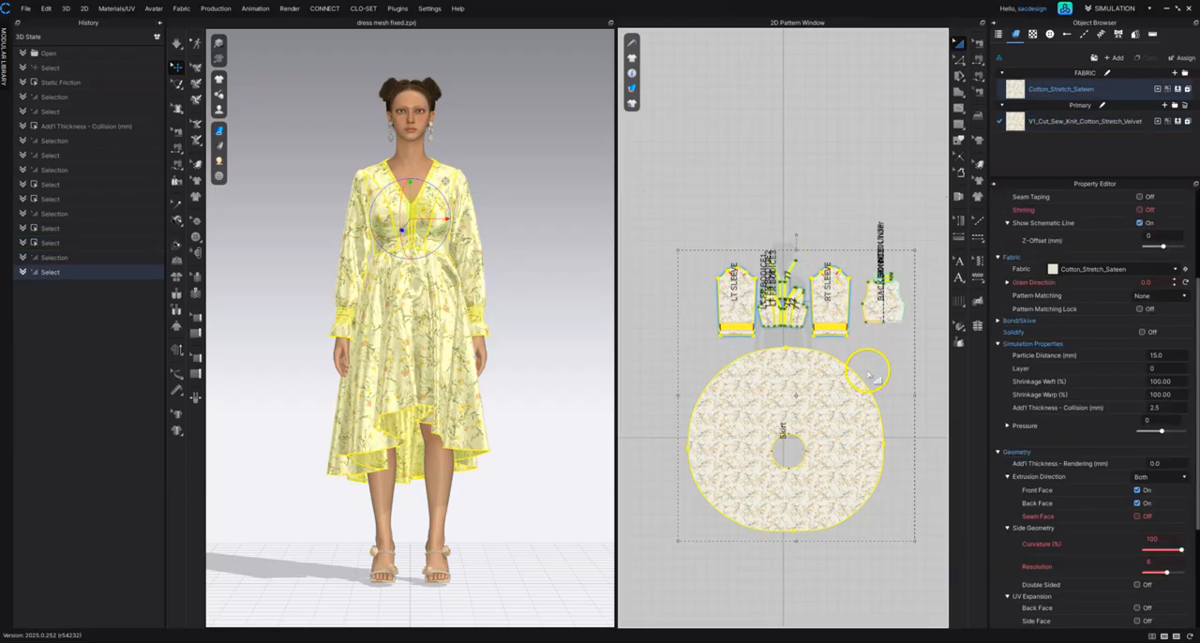
scroll(1111, 450, "down", 4)
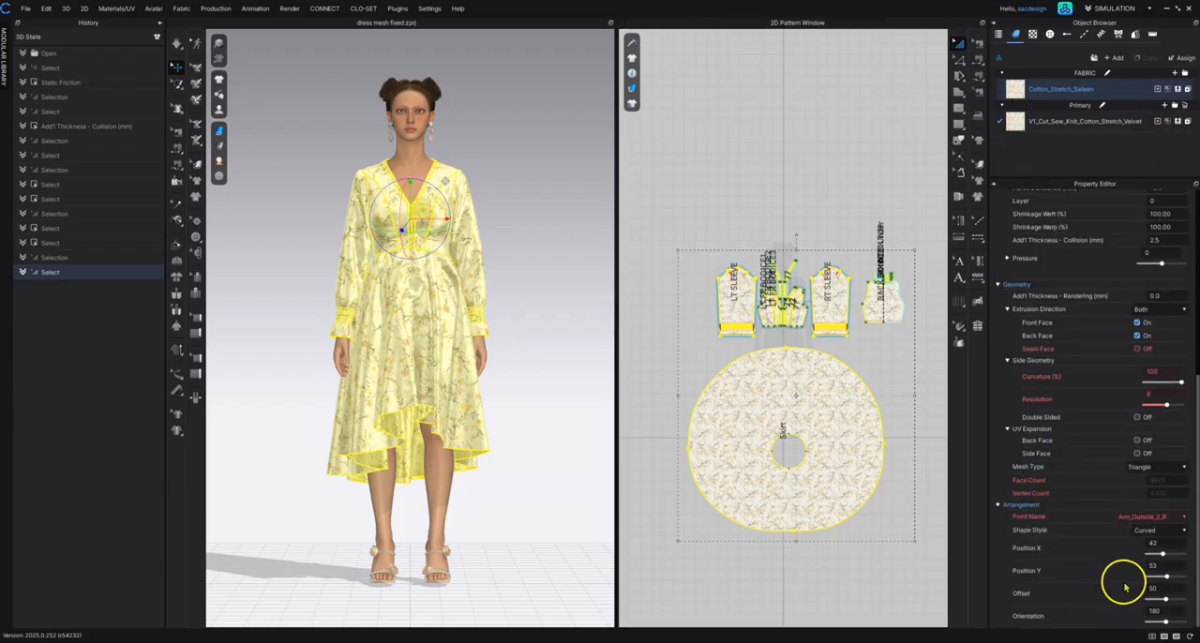
left_click(755, 87)
Step: Select both fabrics, Cotton_Stretch_Sateen and V1_Cut_Sew_Knit_Cotton_Stretch_Velvet, and set Friction to 20 in their detailed physical properties
left_click(1120, 91)
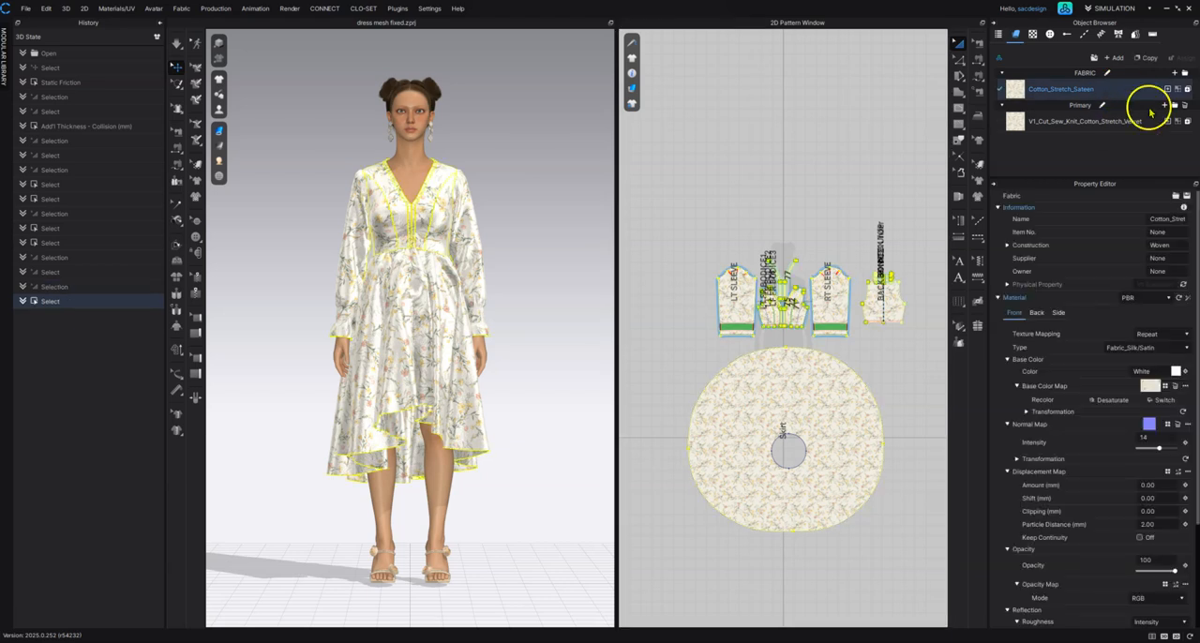
left_click(1152, 123)
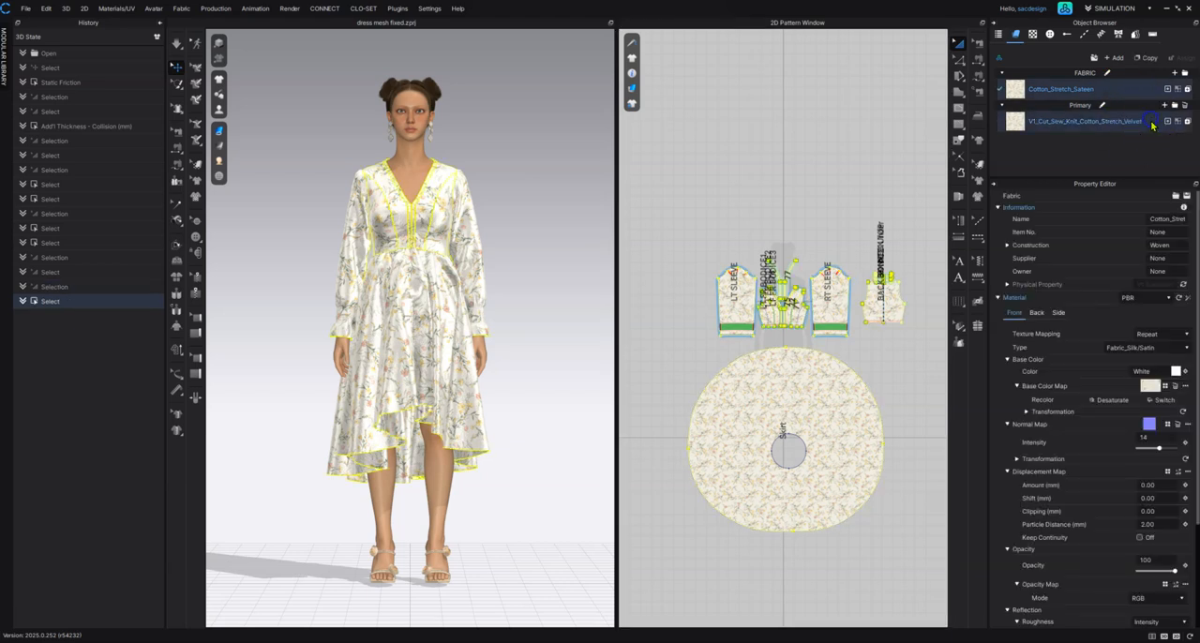
left_click_drag(1132, 179, 1125, 151)
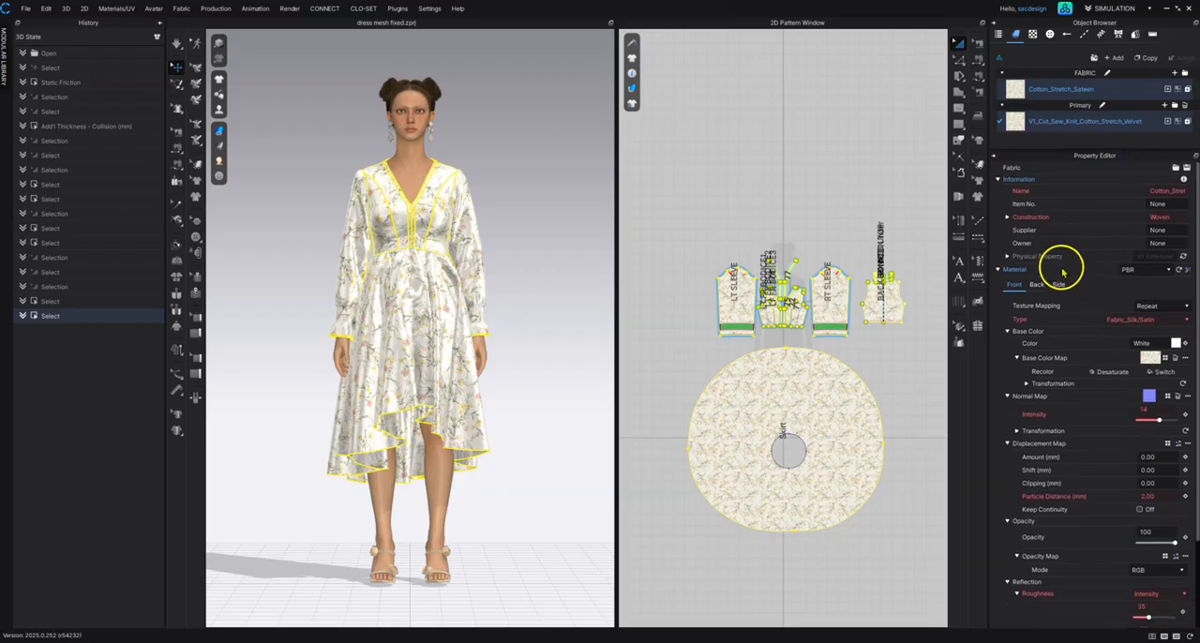
scroll(1061, 267, "down", 3)
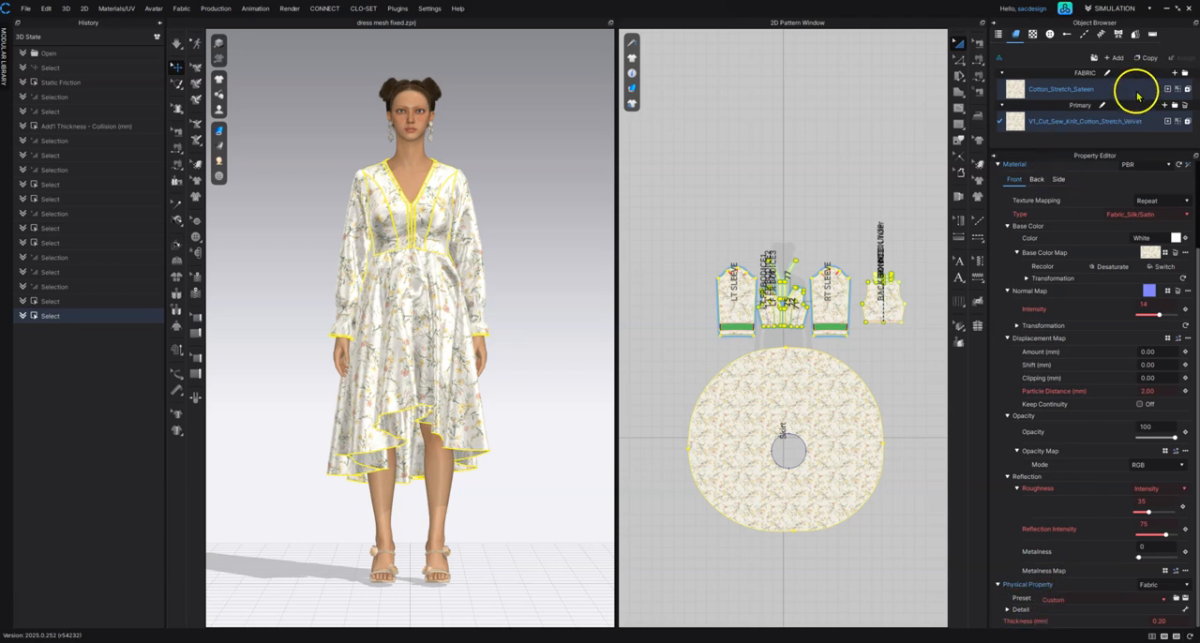
left_click(1007, 610)
scroll(1069, 562, "down", 8)
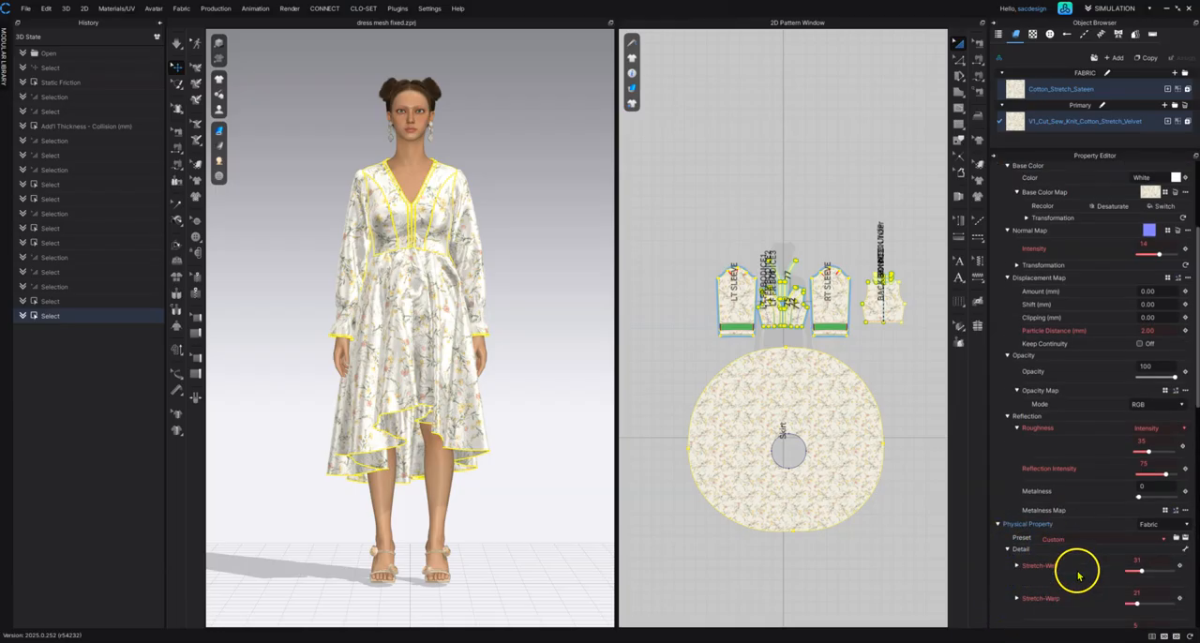
scroll(1057, 406, "down", 5)
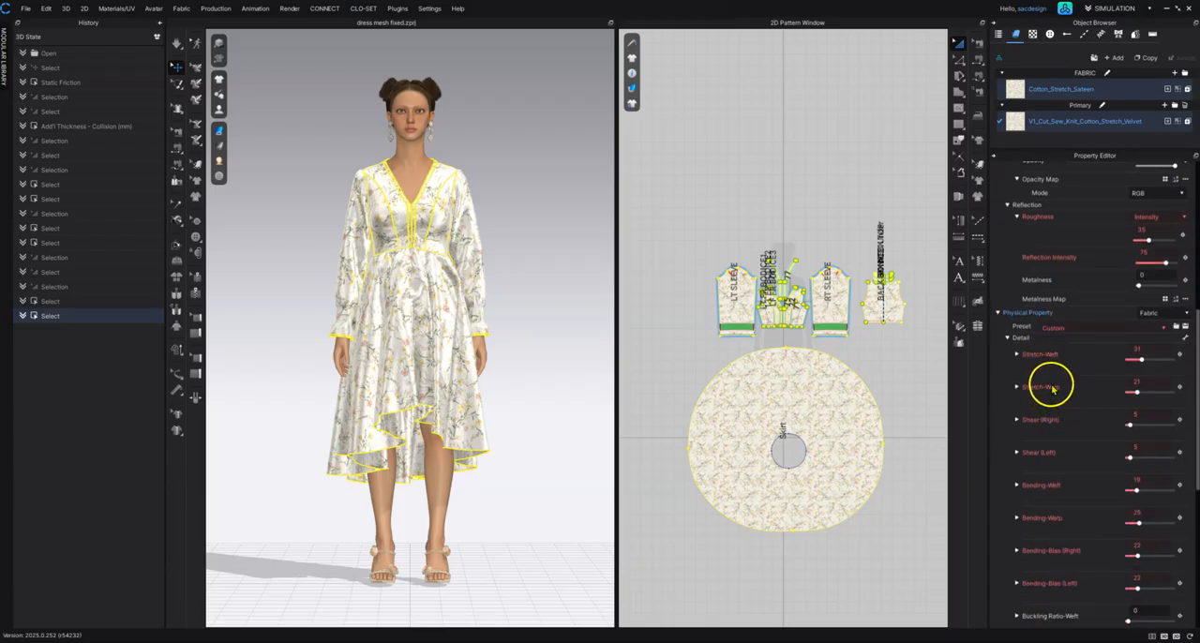
scroll(1035, 259, "down", 7)
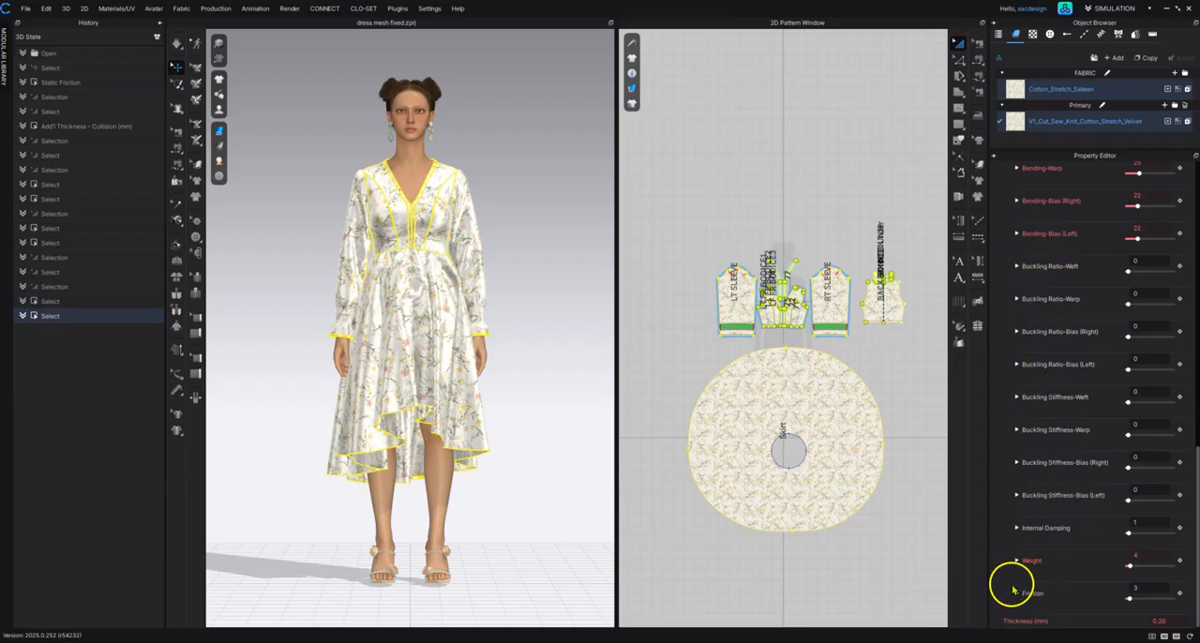
double_click(1146, 589)
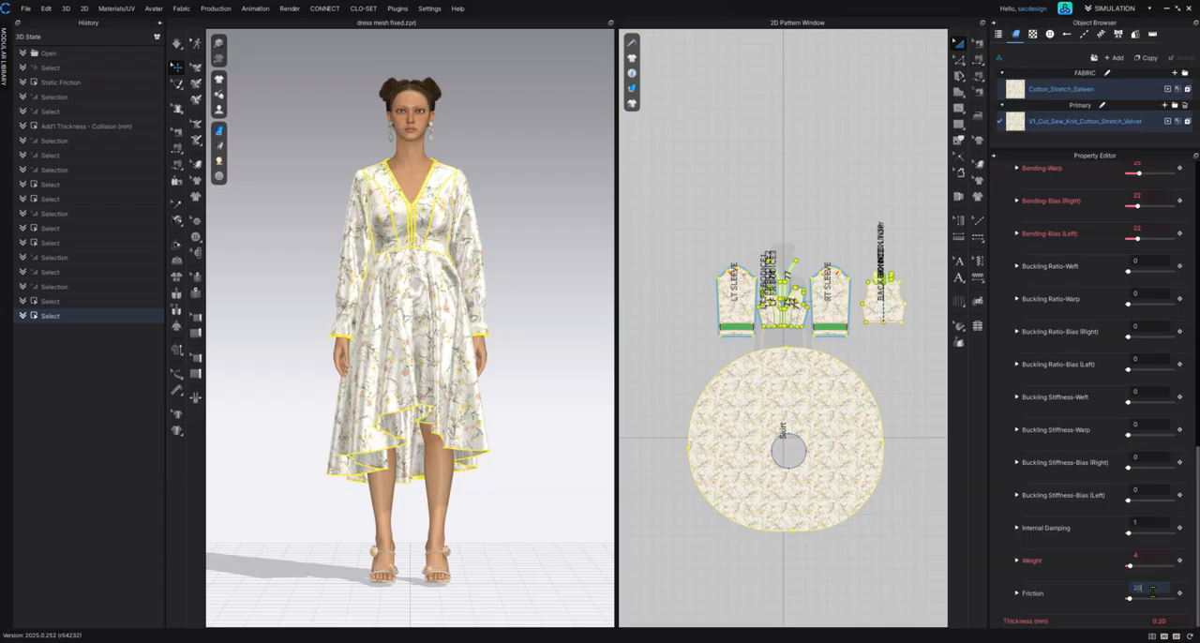
key("Return")
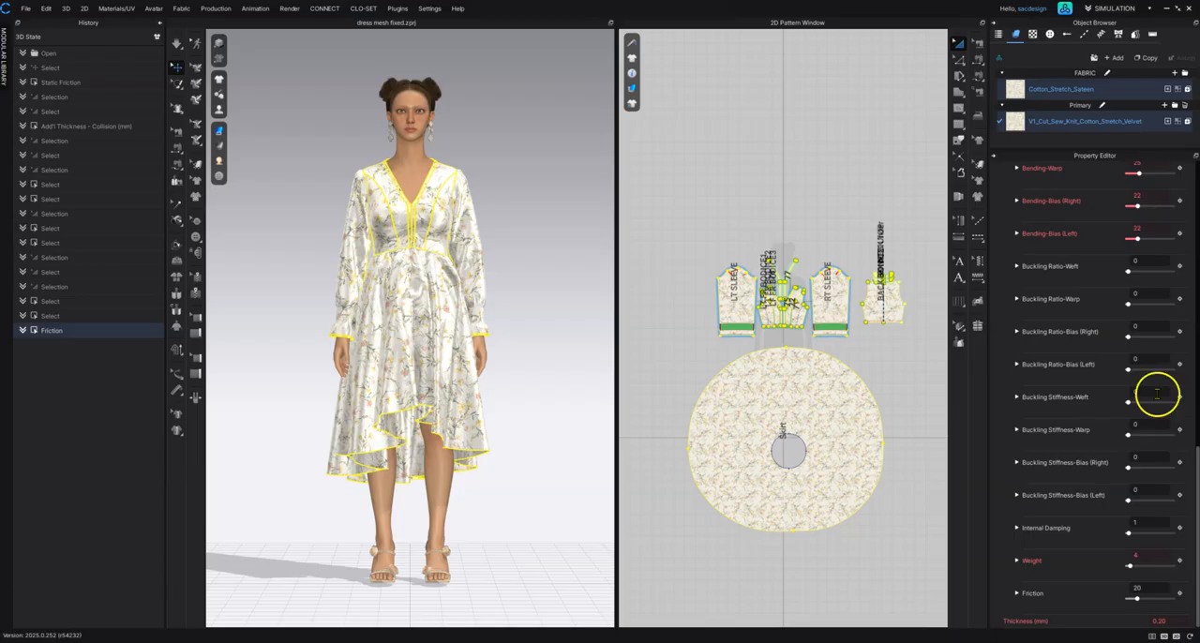
right_click(413, 146)
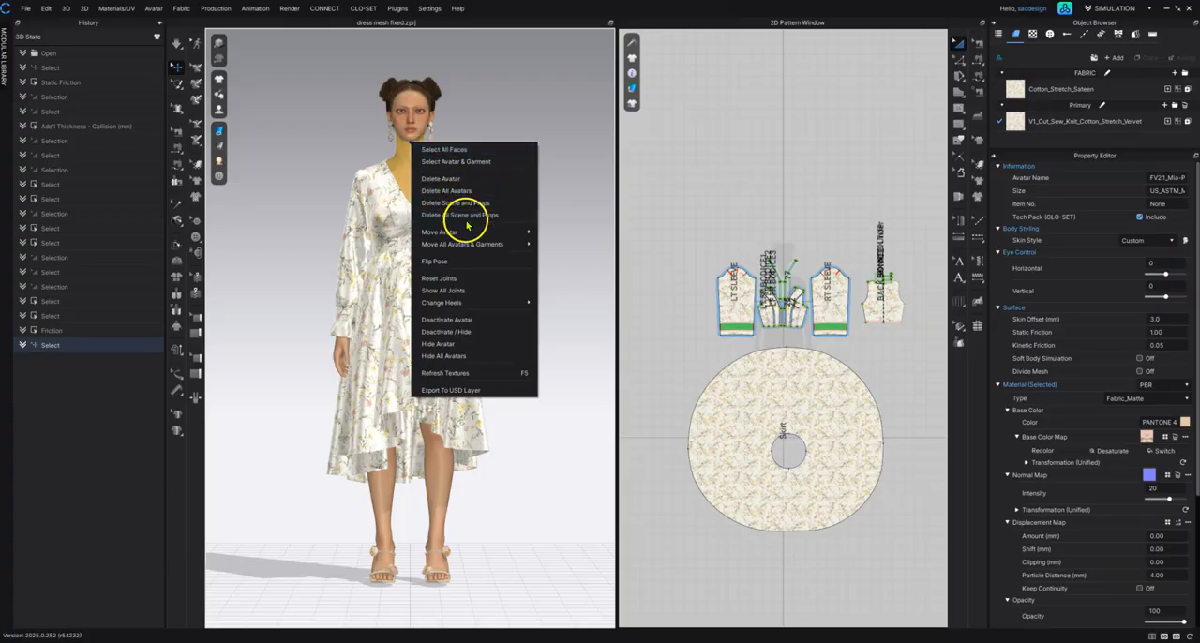
mouse_move(454, 246)
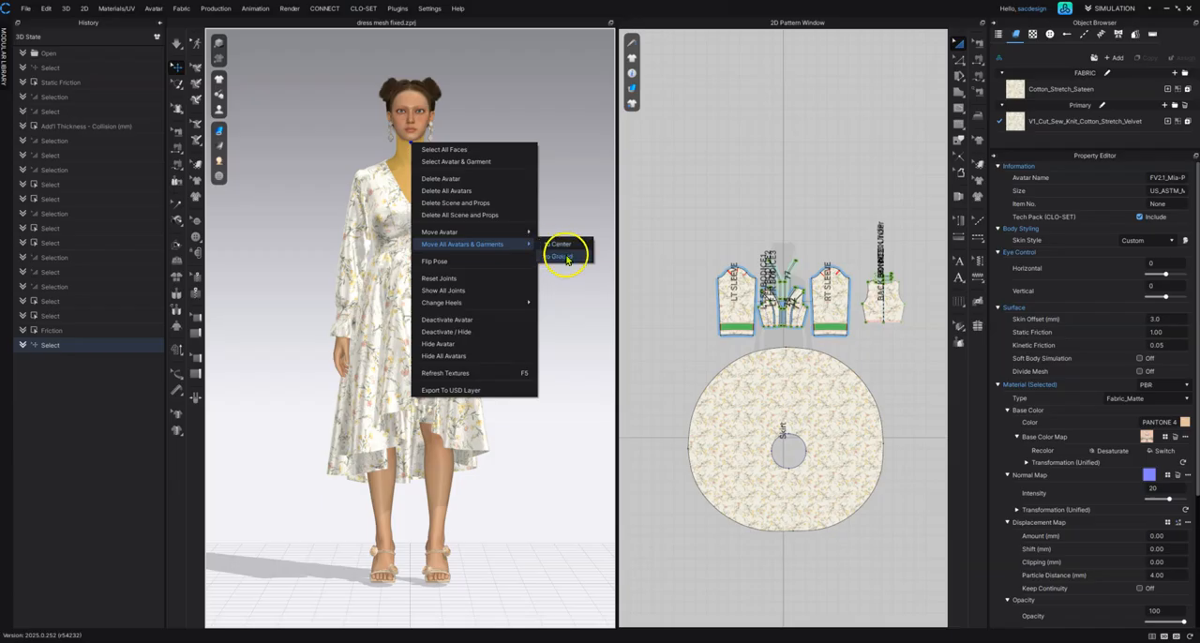
left_click(551, 512)
Step: Move all avatars and garments to the ground so the sandals rest on the floor plane
right_click_drag(428, 522, 417, 381)
middle_click_drag(416, 381, 428, 254)
scroll(429, 255, "up", 5)
right_click_drag(426, 227, 429, 234)
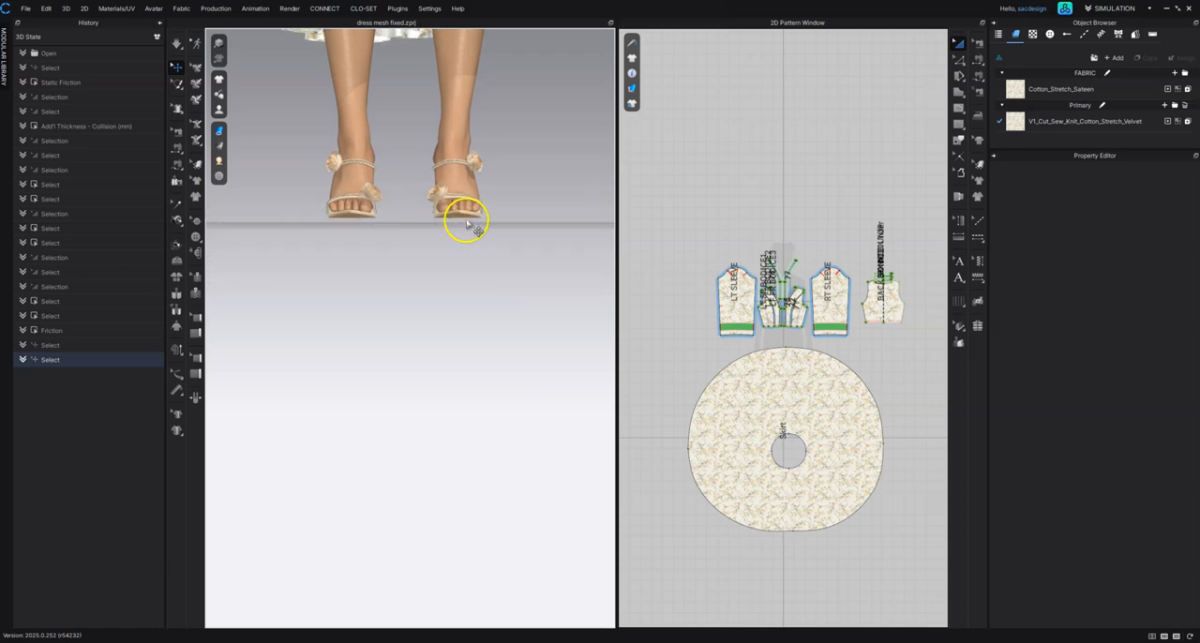
right_click(452, 70)
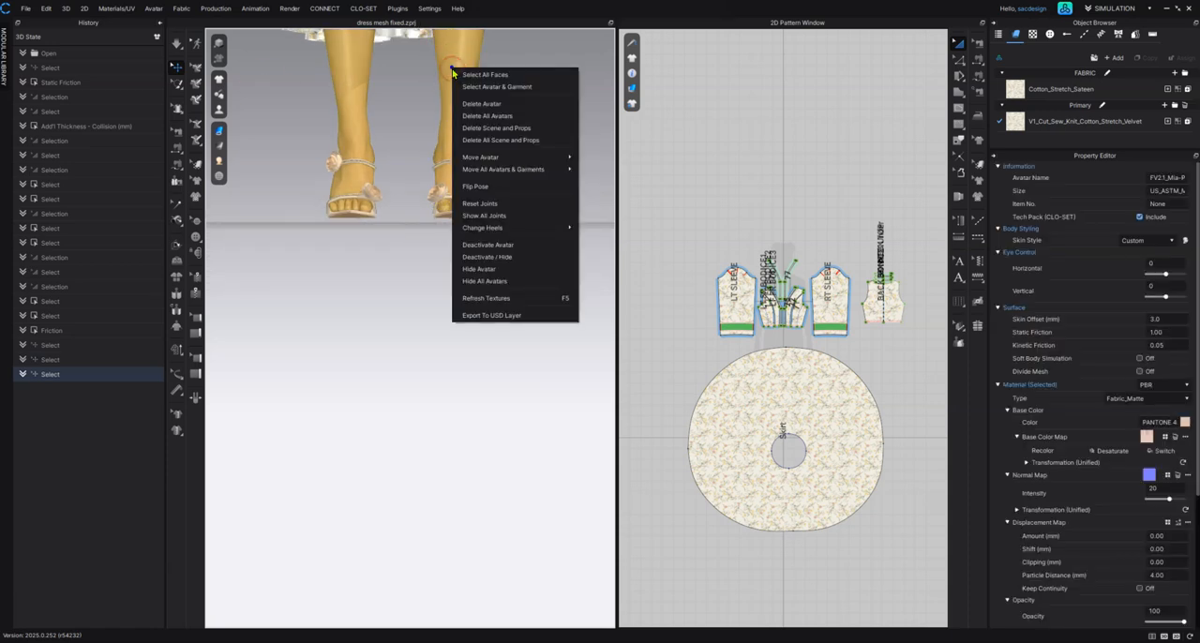
mouse_move(516, 172)
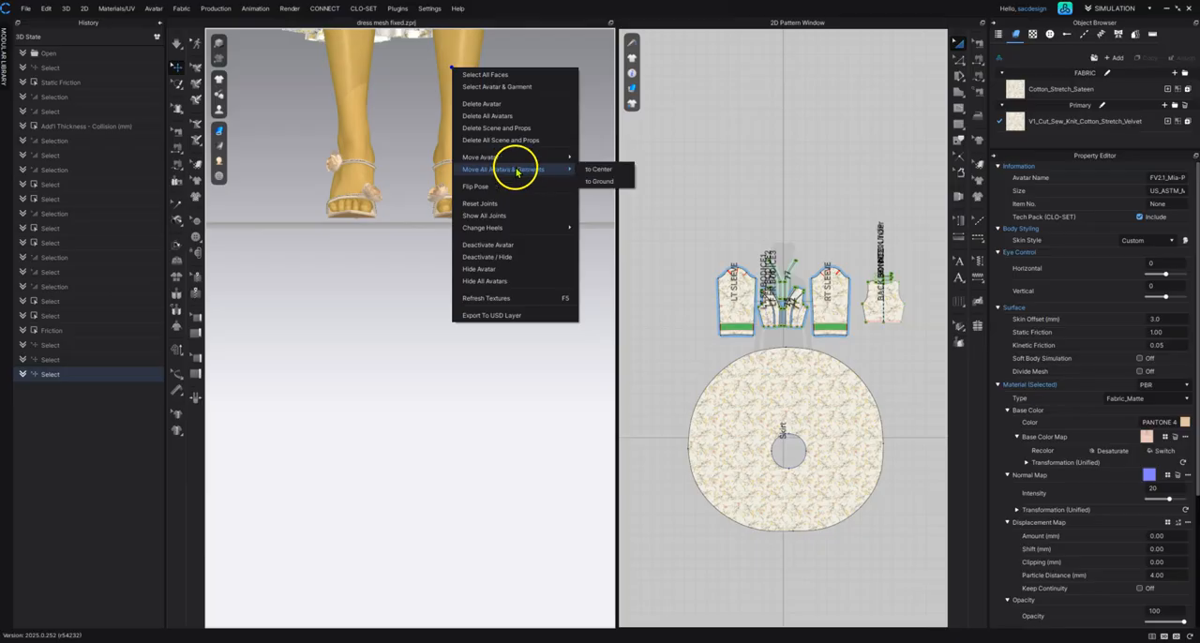
left_click(604, 180)
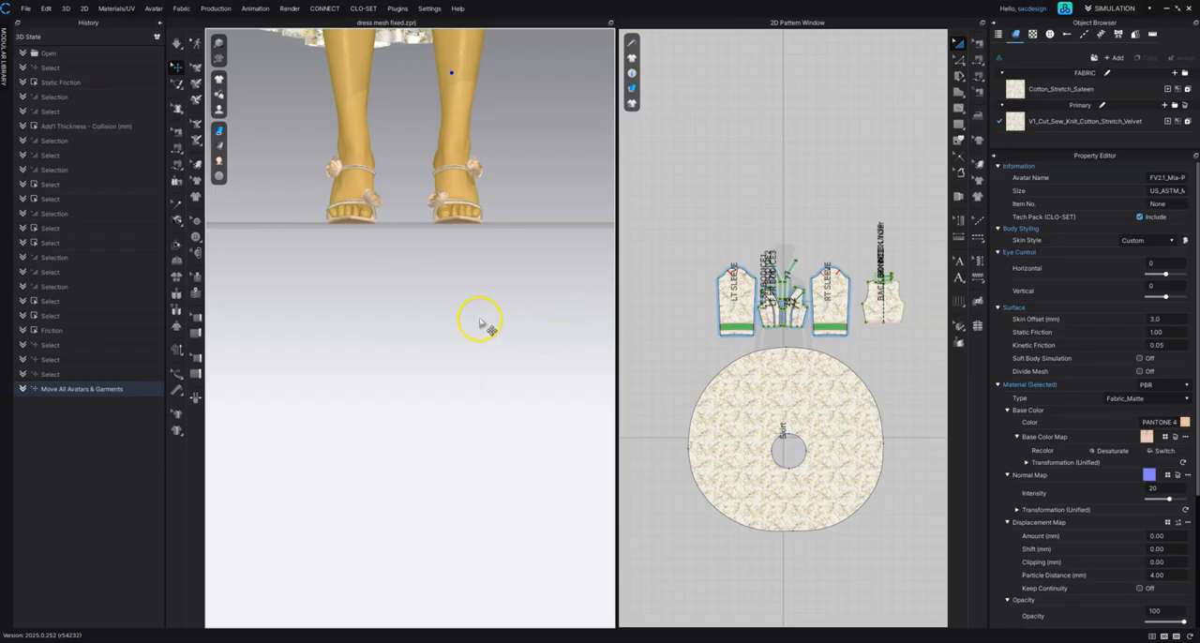
left_click(486, 255)
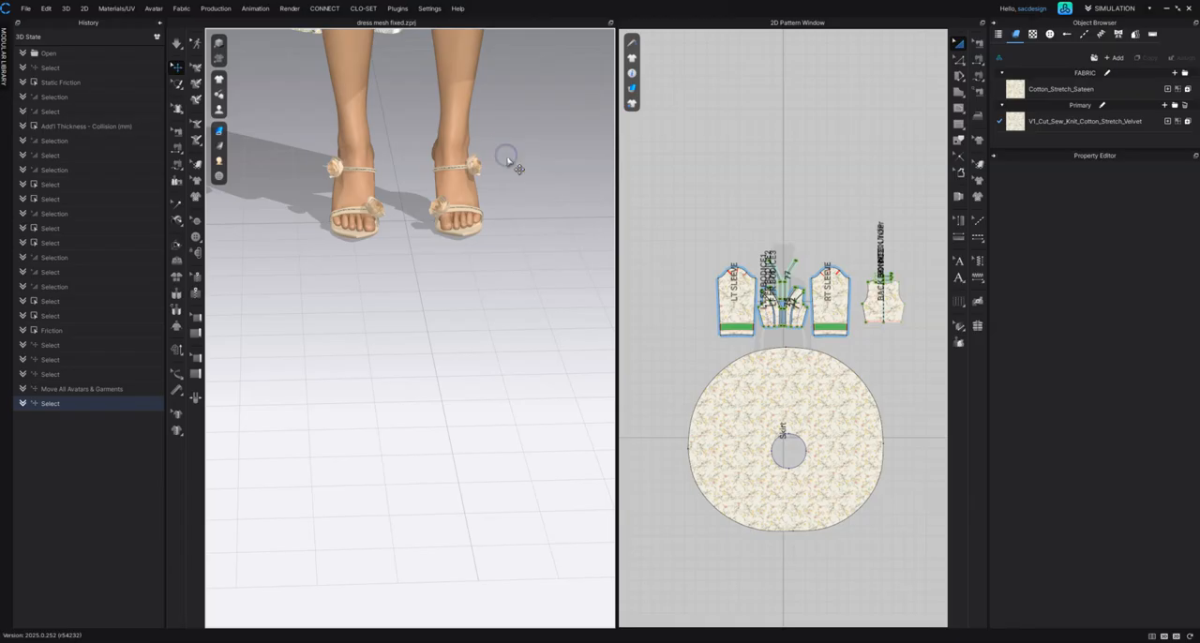
Step: Show only the 3D window and load the female motion FV2_Walking in dress.mtn, moving avatar and garment to the start position with a transition animation
key("2")
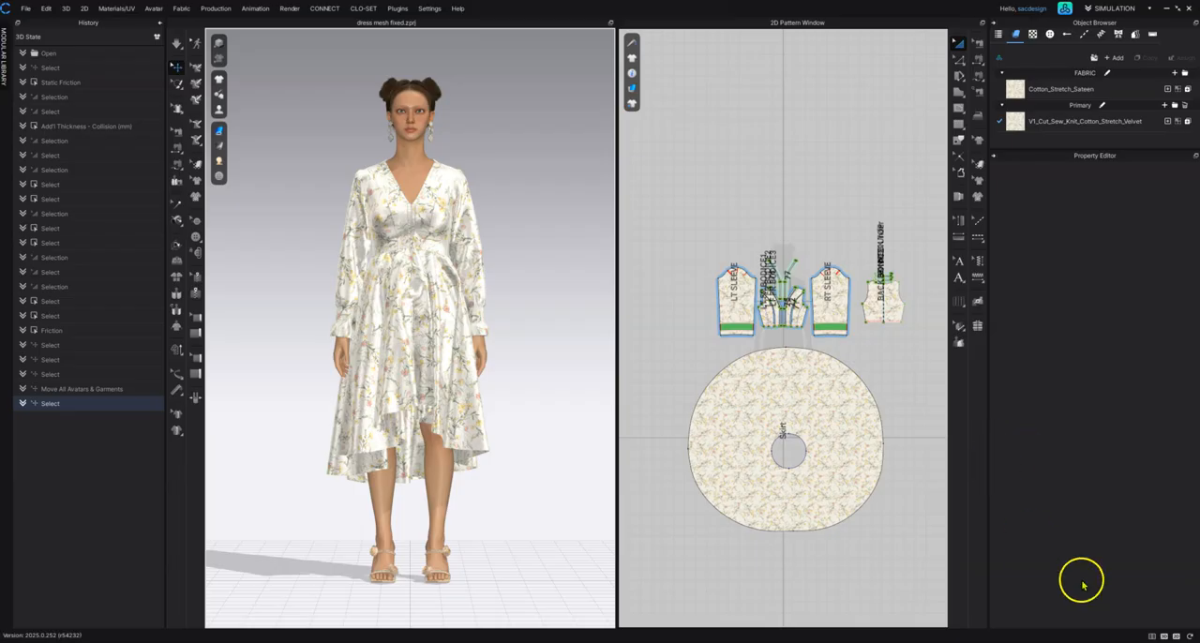
left_click(1164, 636)
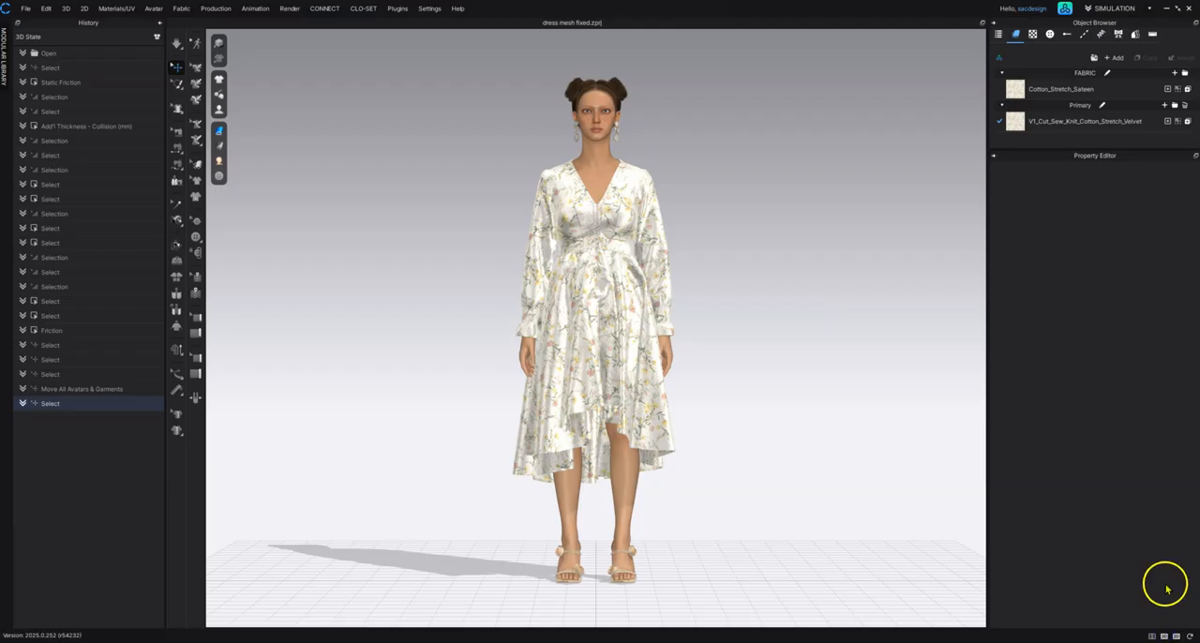
left_click(1065, 13)
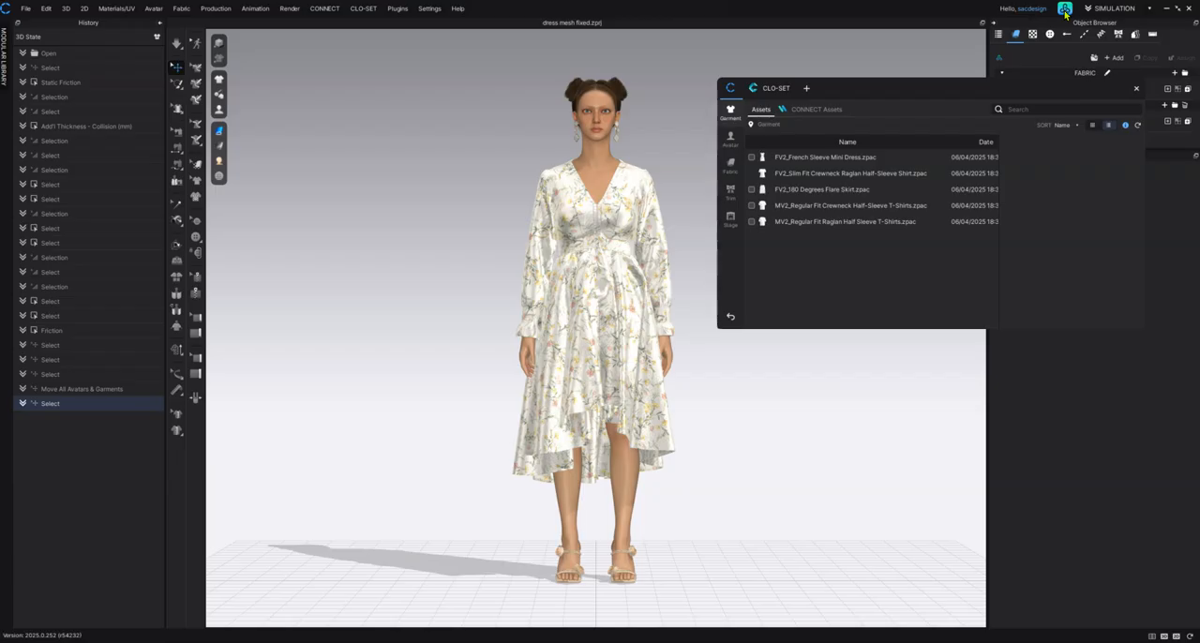
left_click(730, 139)
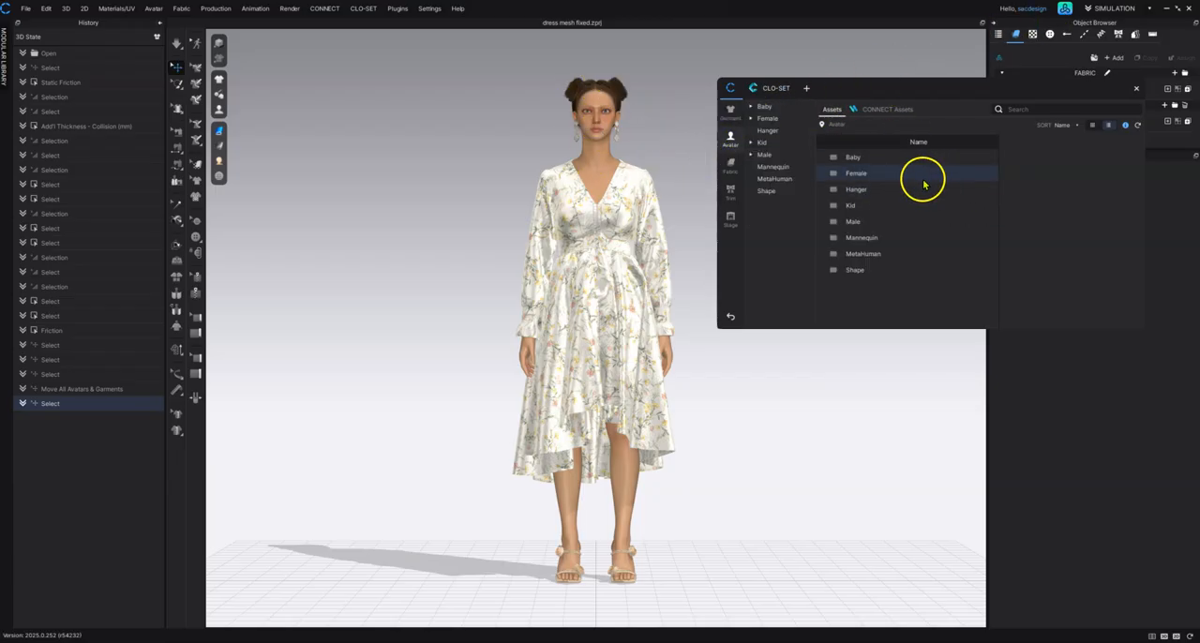
double_click(864, 175)
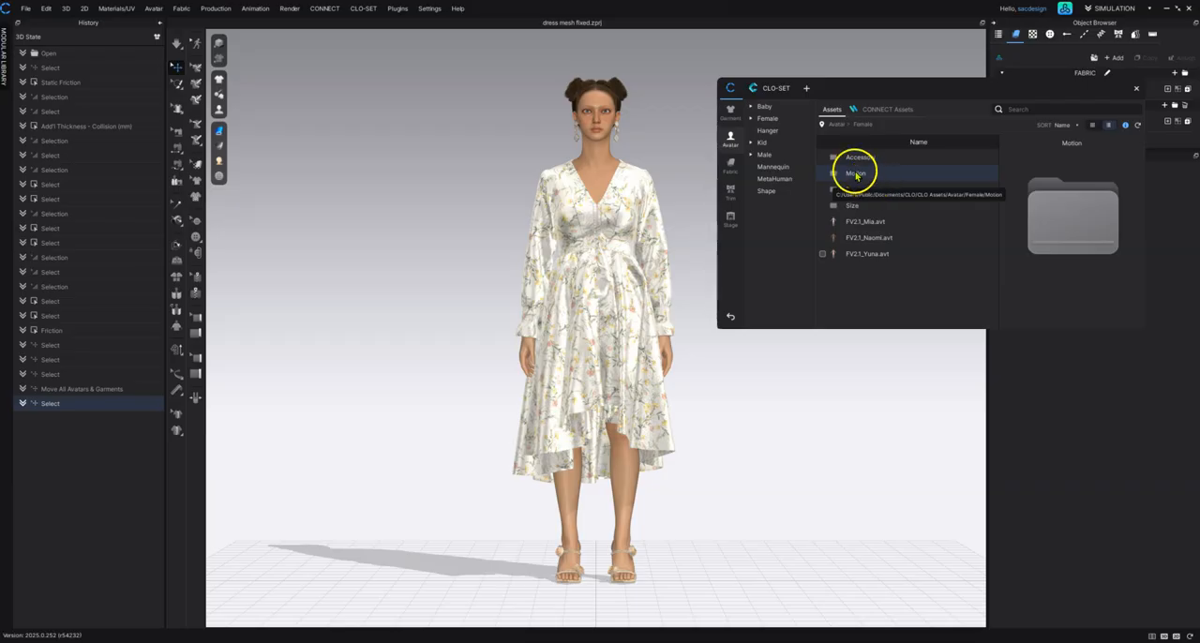
double_click(857, 174)
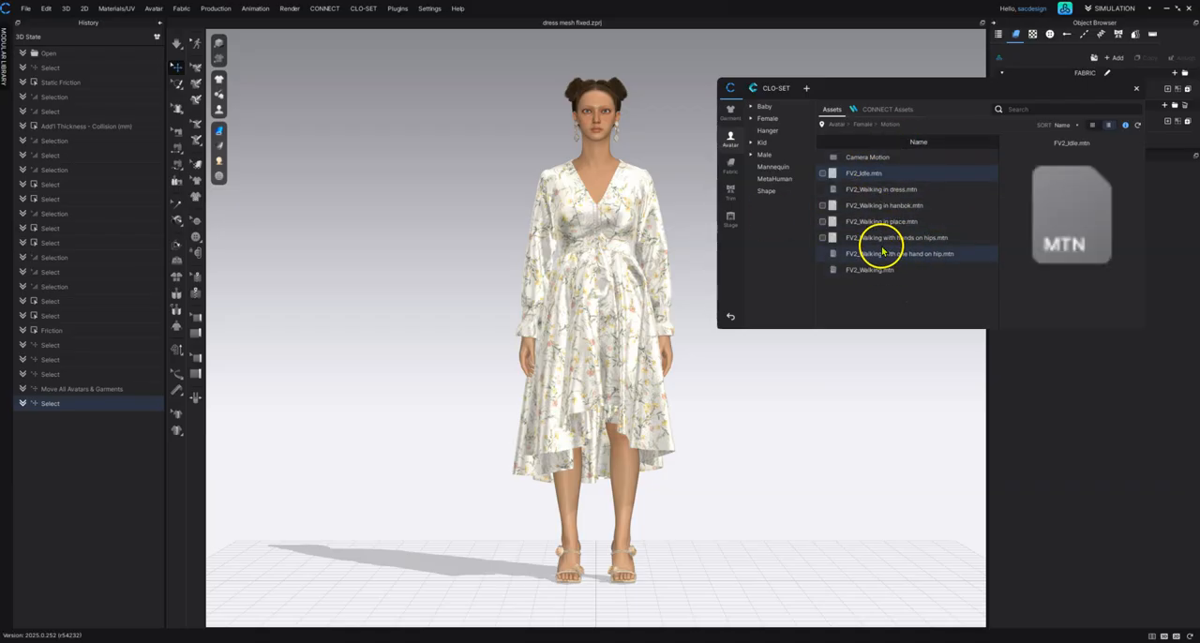
double_click(885, 190)
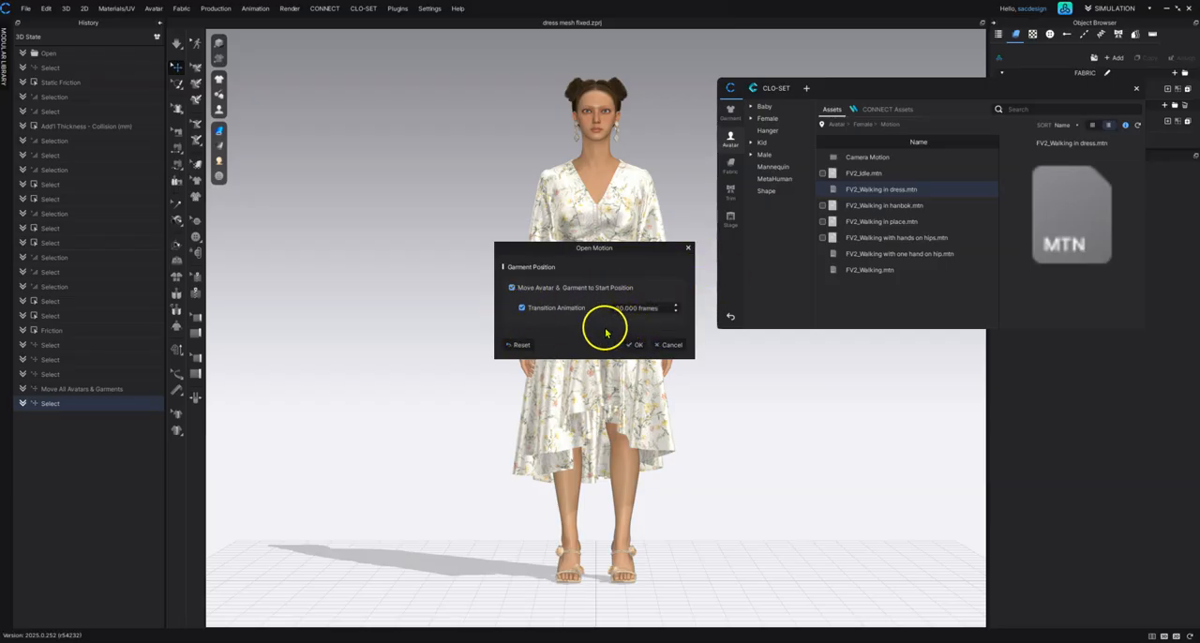
left_click(634, 345)
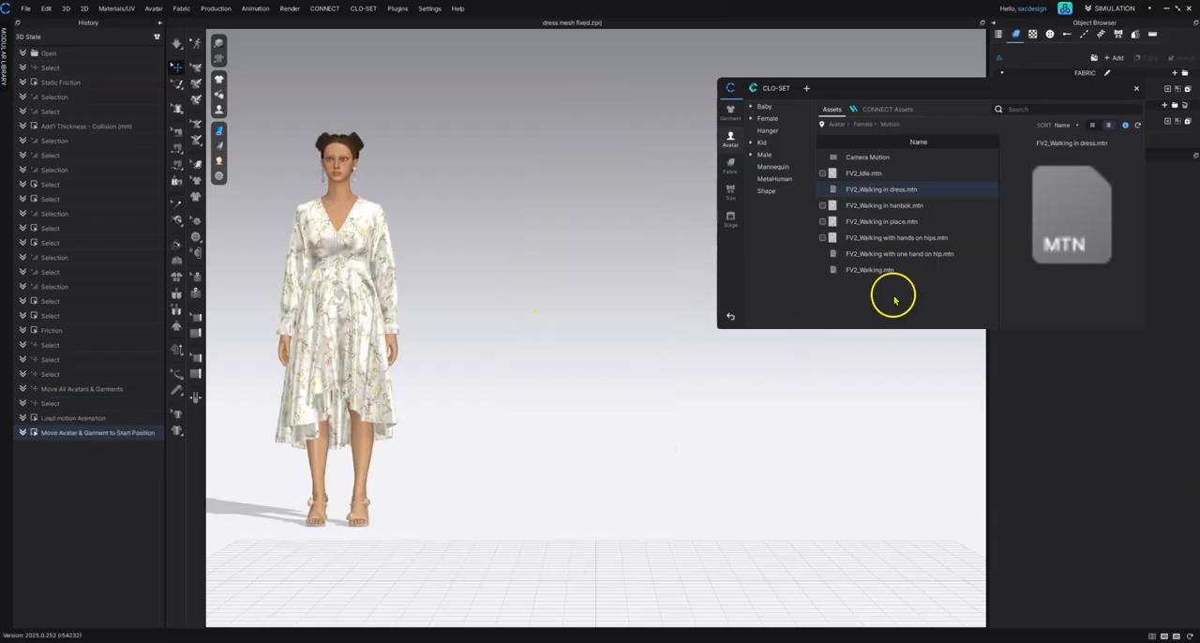
left_click(1135, 90)
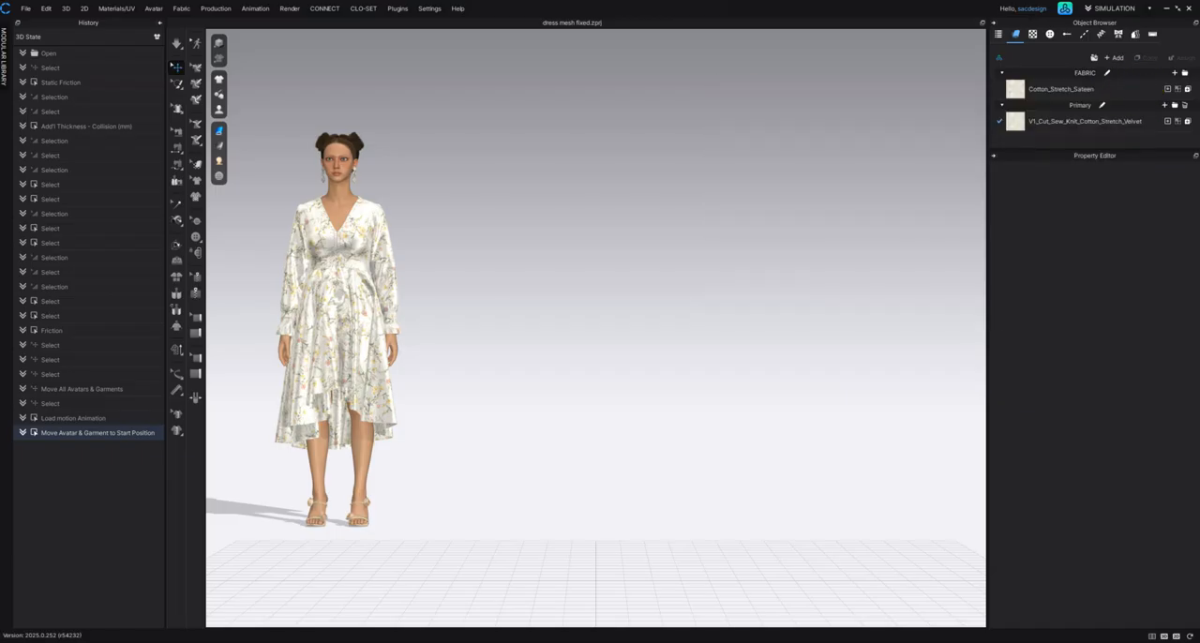
Step: Simulate the dress at the start position, tugging the fabric to settle its folds and checking the side and back before stopping the simulation
middle_click_drag(516, 336, 825, 334)
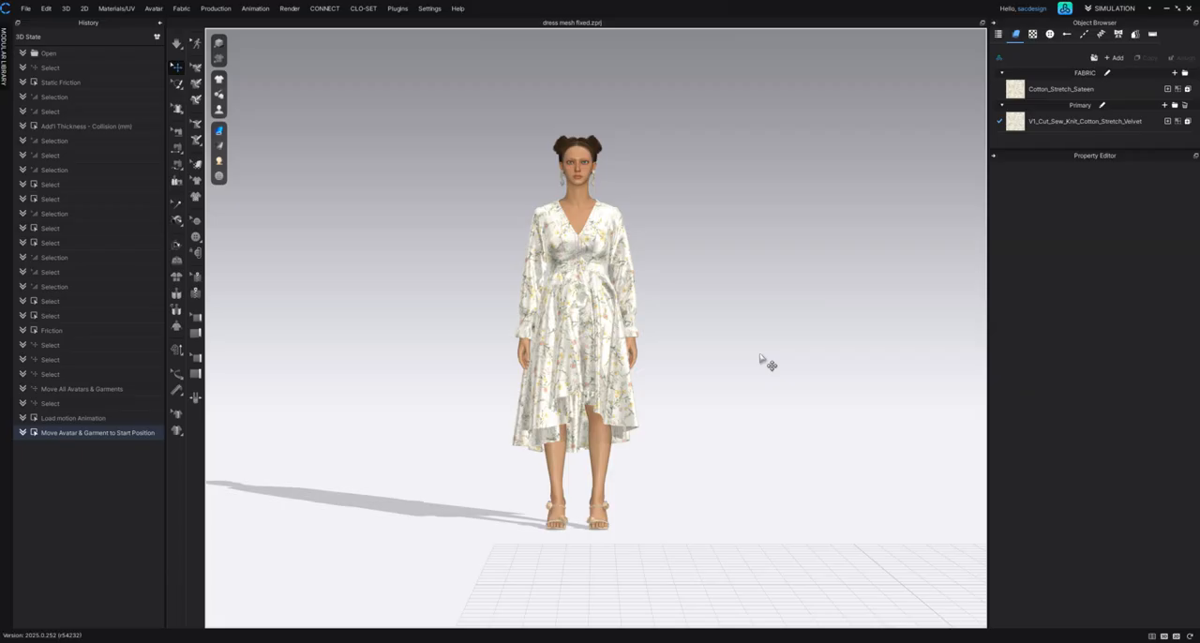
key("space")
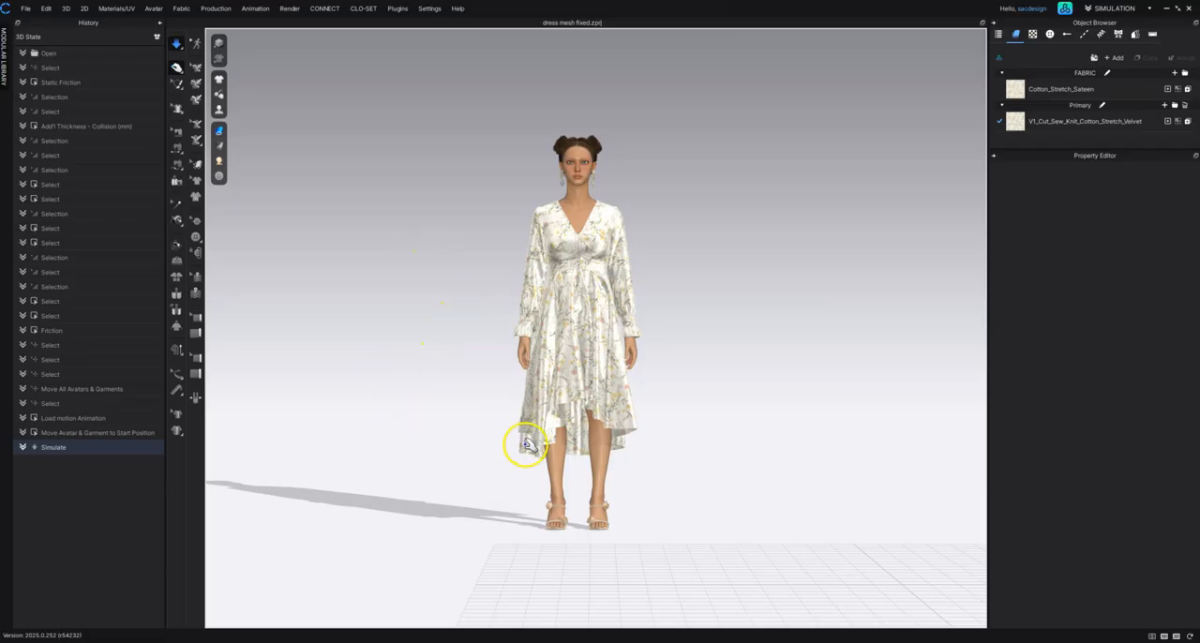
right_click_drag(472, 371, 504, 385)
middle_click_drag(485, 344, 685, 324)
right_click_drag(565, 324, 603, 313)
middle_click_drag(588, 440, 664, 322)
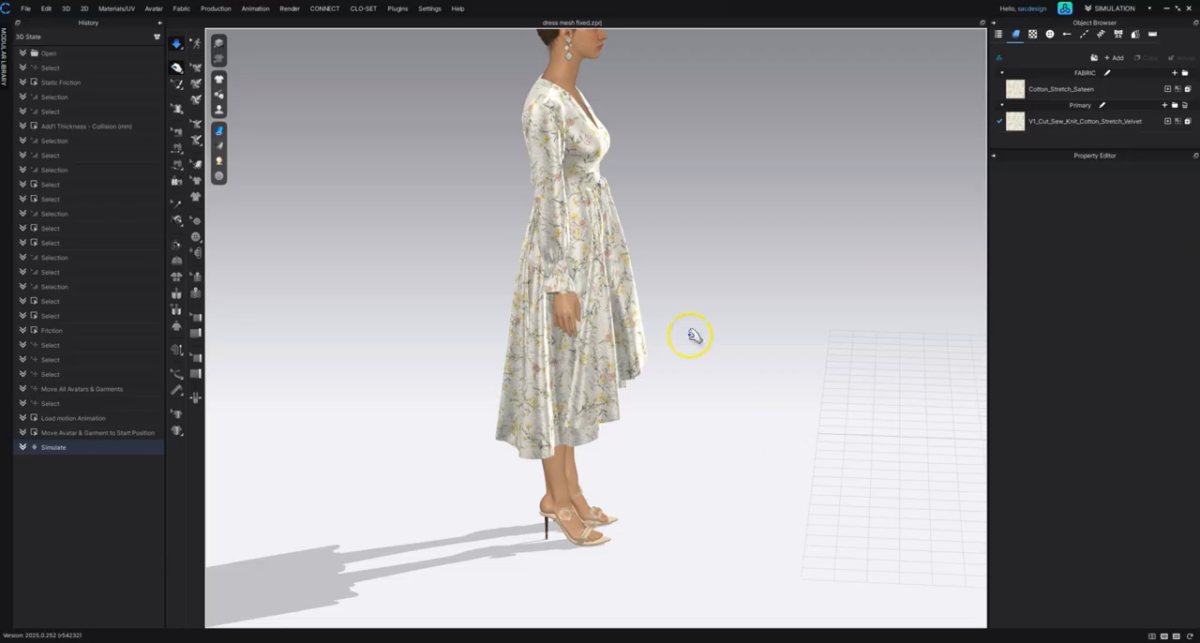
right_click_drag(373, 282, 623, 290)
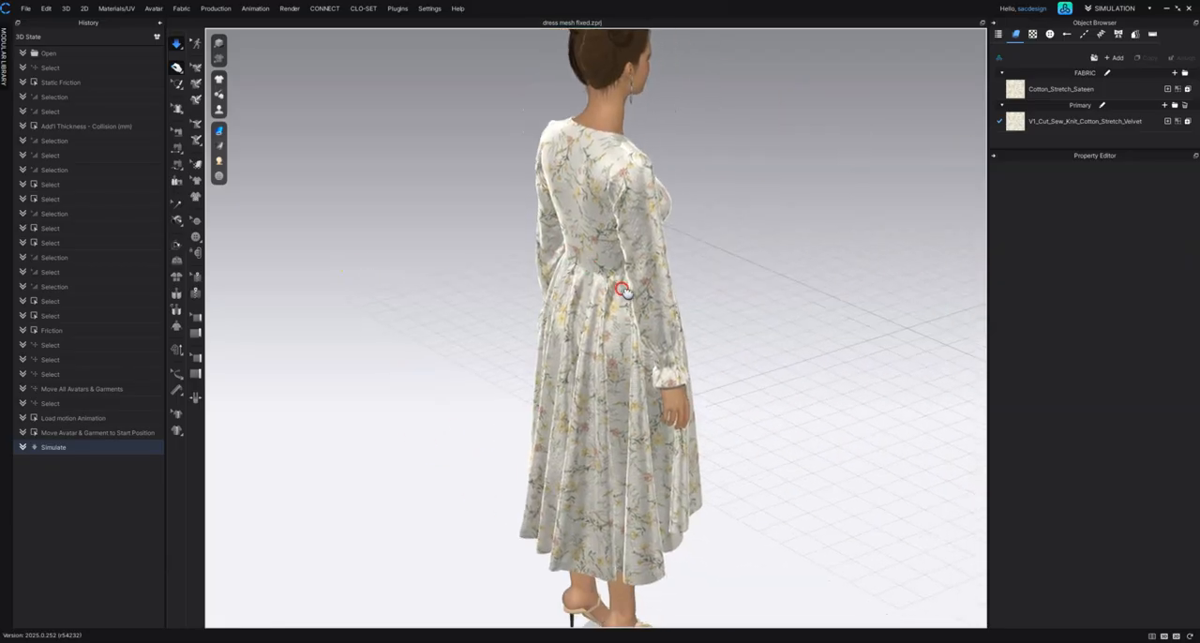
right_click_drag(522, 484, 830, 511)
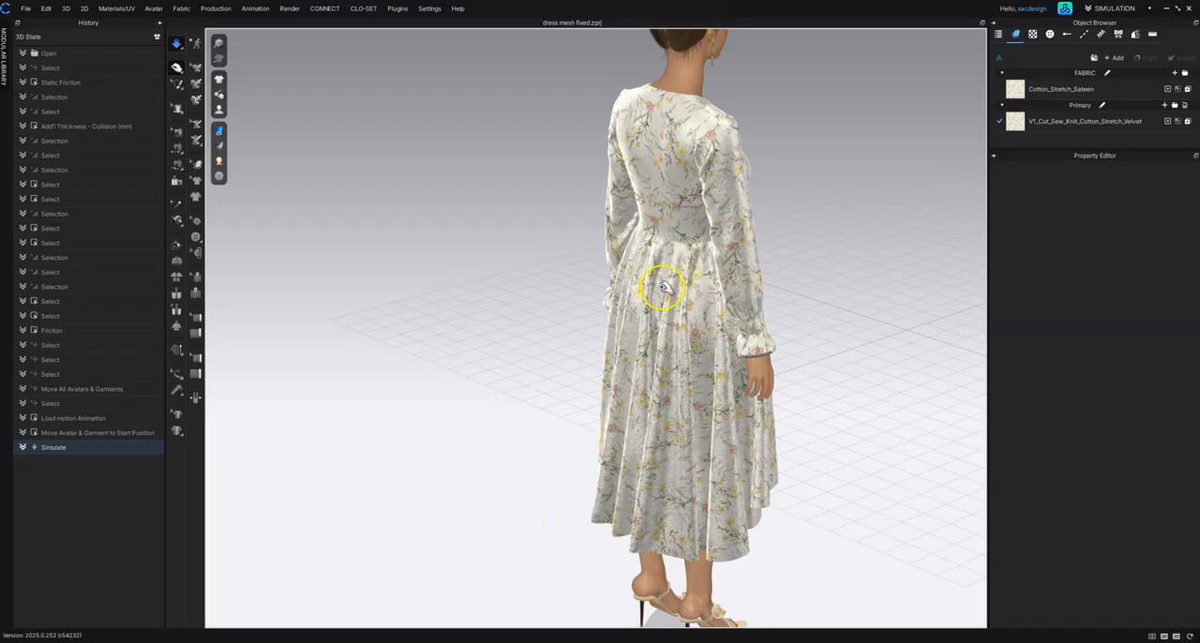
mouse_move(872, 334)
right_mouse_down()
mouse_move(771, 281)
mouse_move(685, 313)
mouse_move(719, 322)
right_mouse_up()
key("2")
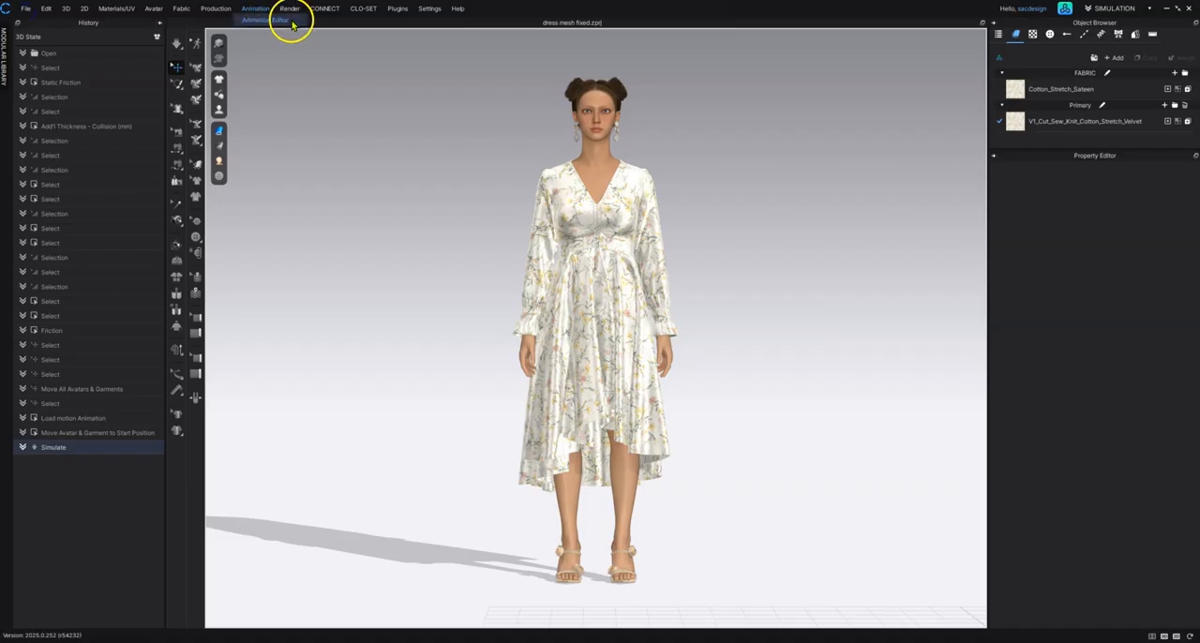
Step: Open the Animation Editor and set the simulation quality to Animation (Stable)
left_click(268, 20)
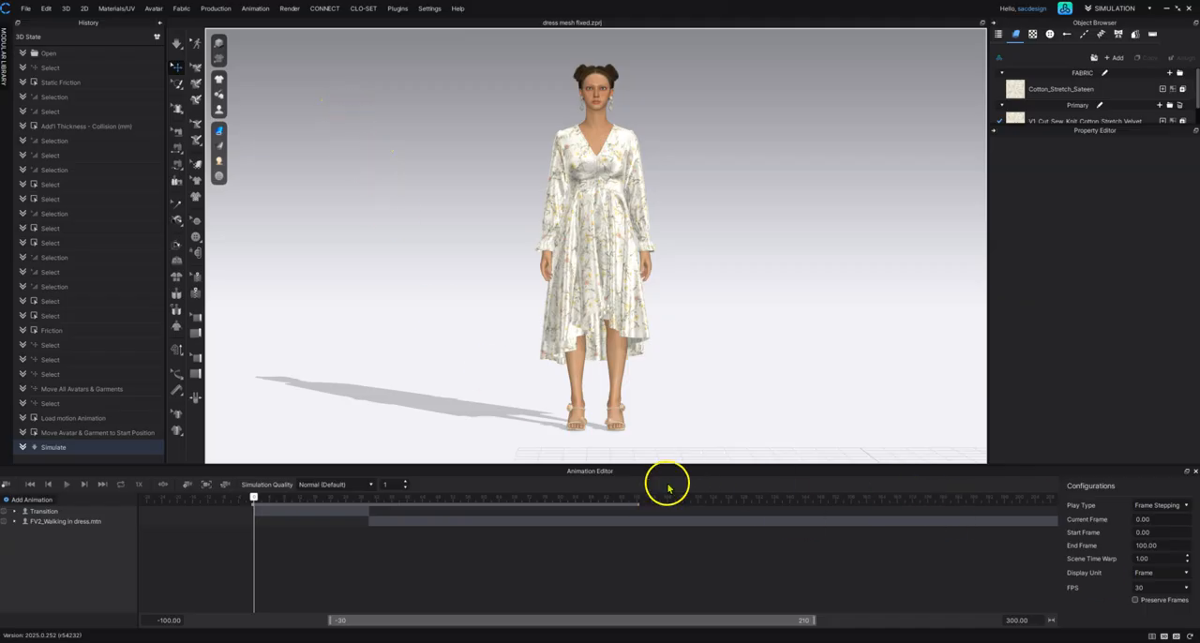
left_click(369, 485)
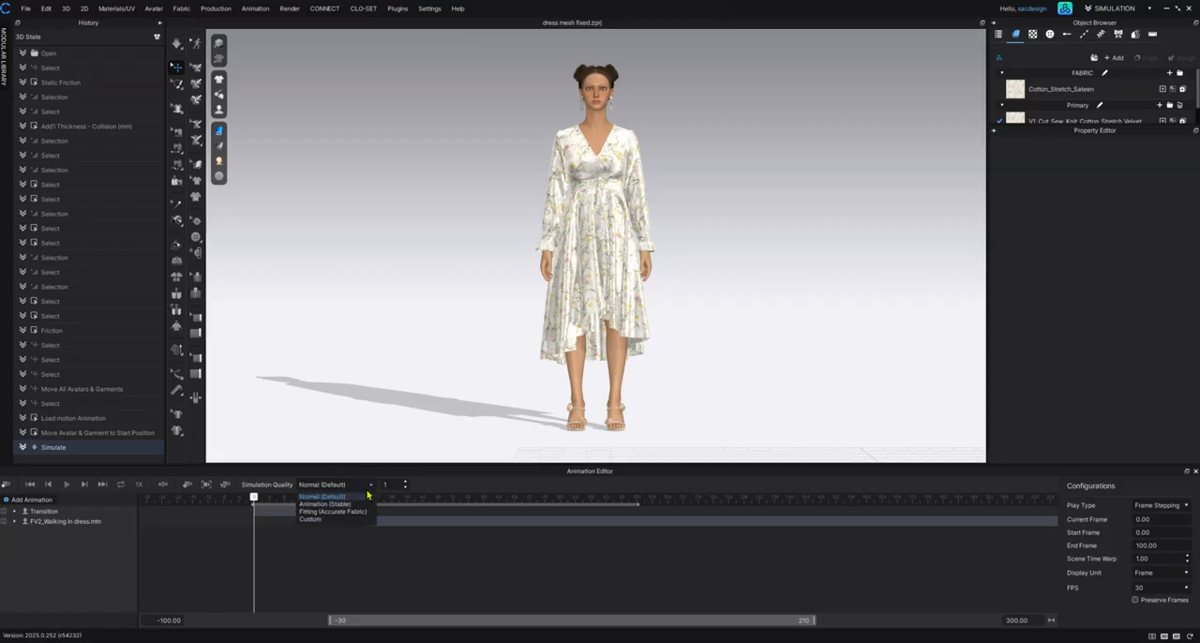
left_click(347, 506)
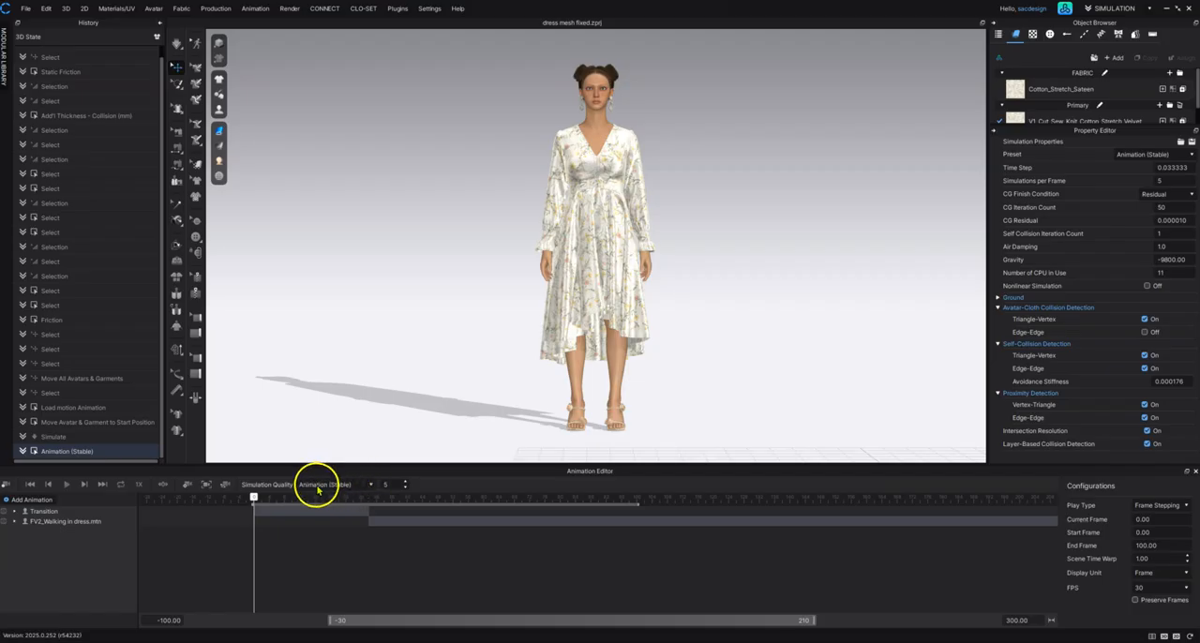
Step: Set the Time Step in the simulation properties to 0.1
left_click(177, 44)
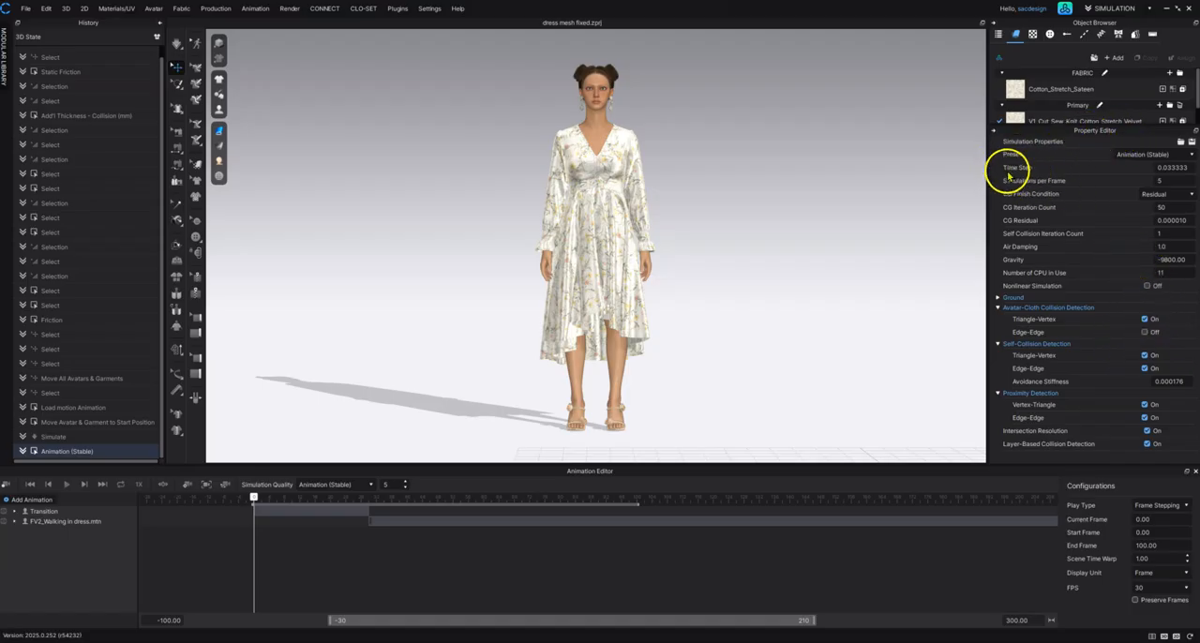
left_click(1172, 167)
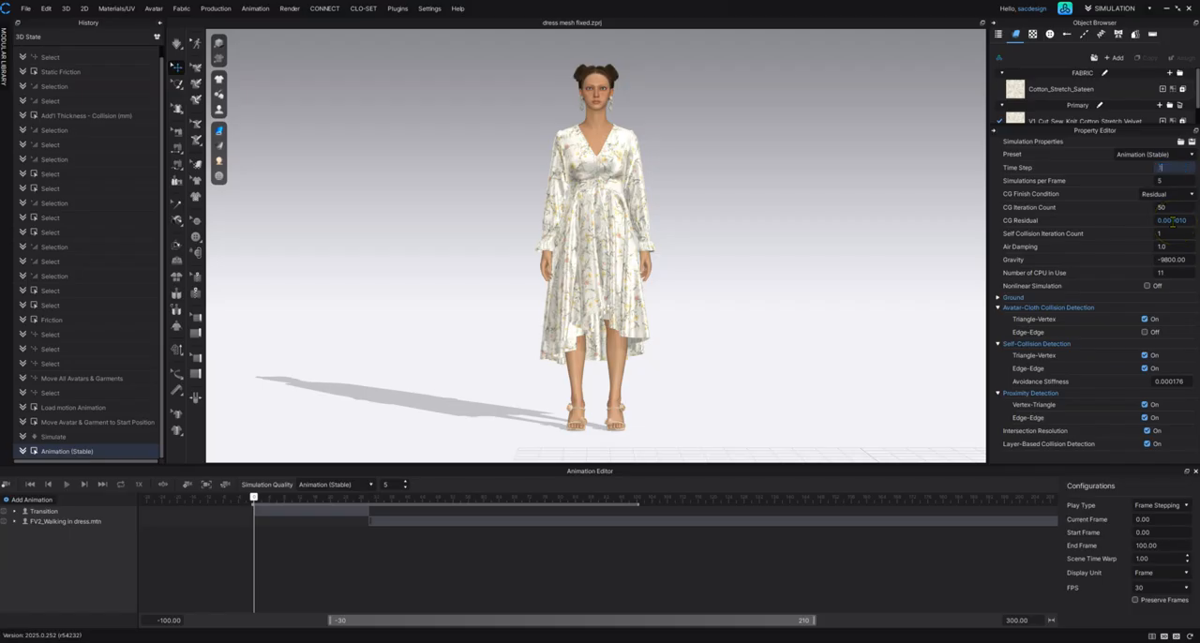
type("1")
key("Return")
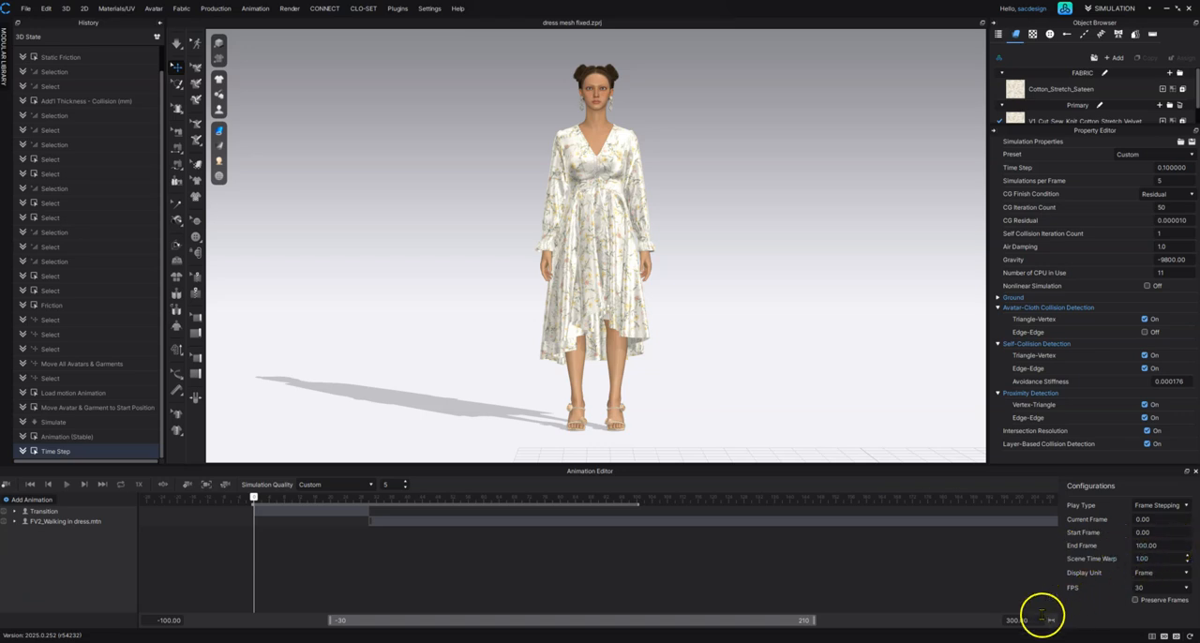
Step: Set the animation's end frame to 300
double_click(1008, 620)
double_click(1157, 546)
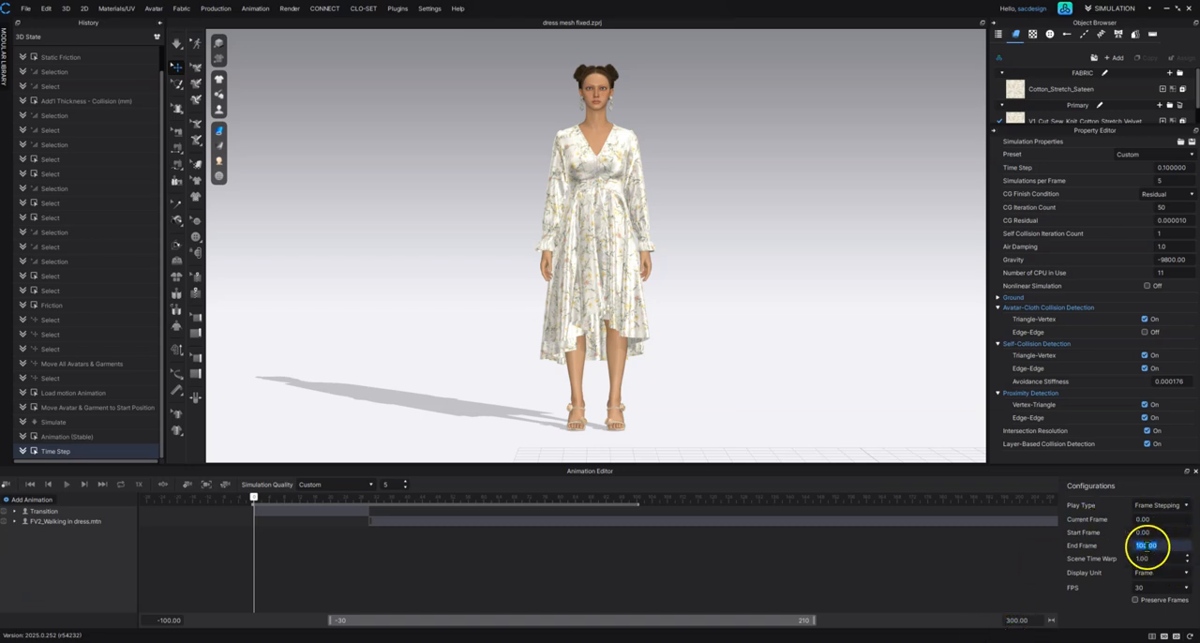
type("3")
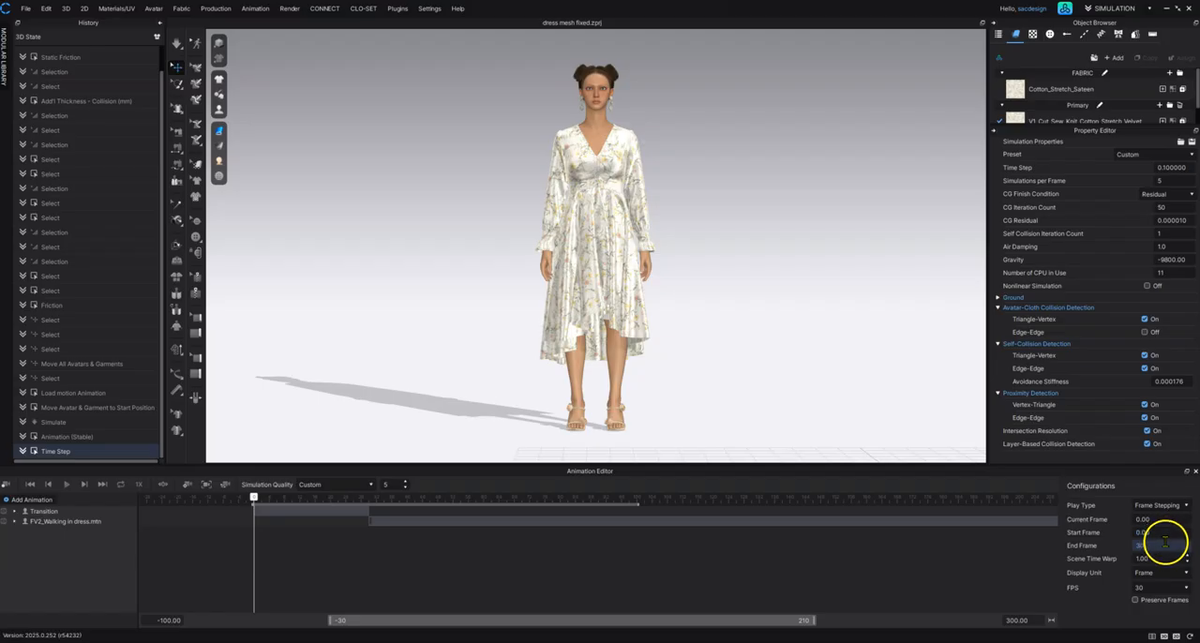
type("00")
key("Return")
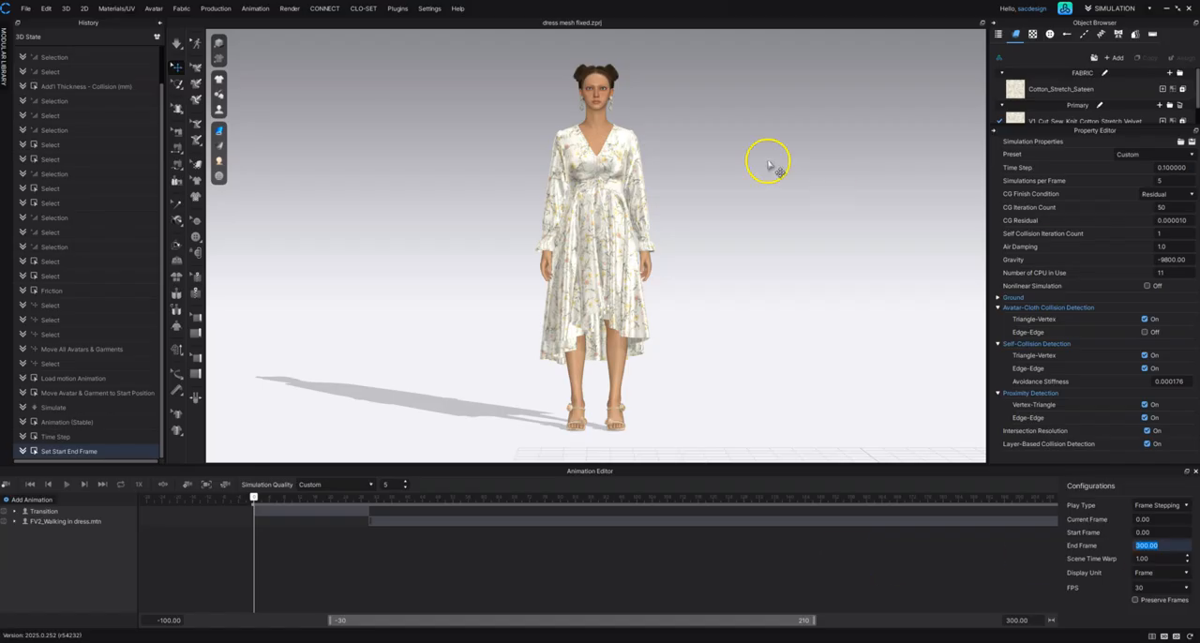
Step: Hide the ground grid in the 3D environment display
mouse_move(750, 308)
right_mouse_down()
mouse_move(719, 222)
mouse_move(649, 277)
right_mouse_up()
left_click(219, 175)
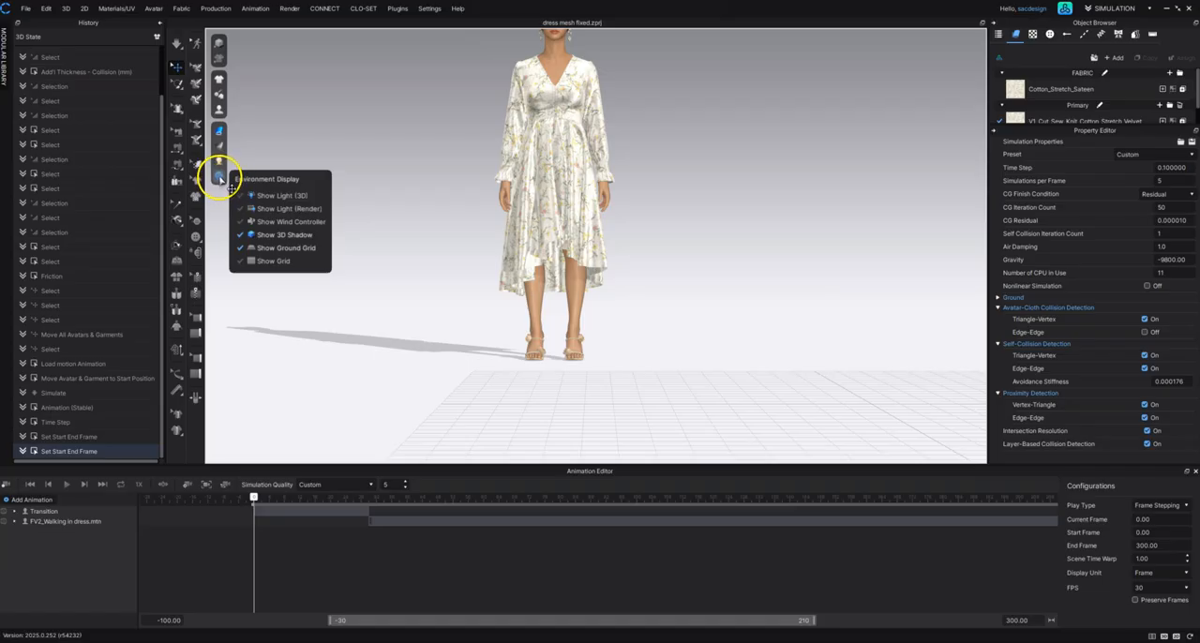
left_click(252, 249)
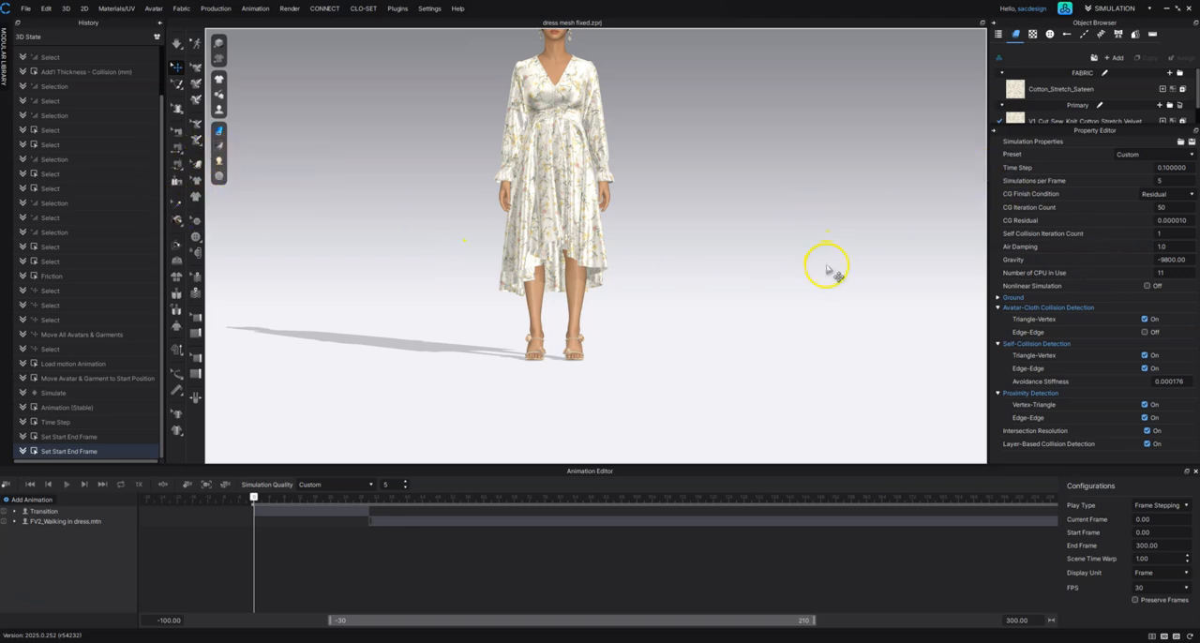
Step: Turn on the seamline display for the dress, checking the seams close up at the bodice
middle_click_drag(609, 124, 623, 249)
scroll(600, 237, "down", 4)
scroll(579, 241, "up", 9)
scroll(579, 241, "up", 12)
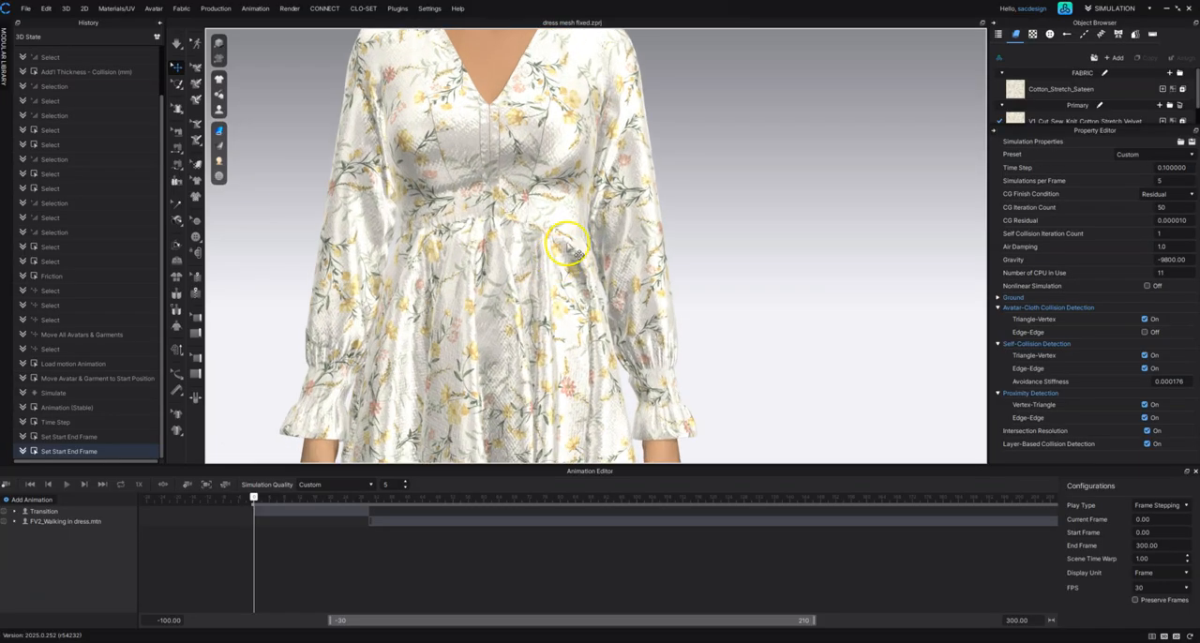
middle_click_drag(516, 236, 695, 351)
scroll(695, 351, "up", 2)
scroll(698, 354, "up", 3)
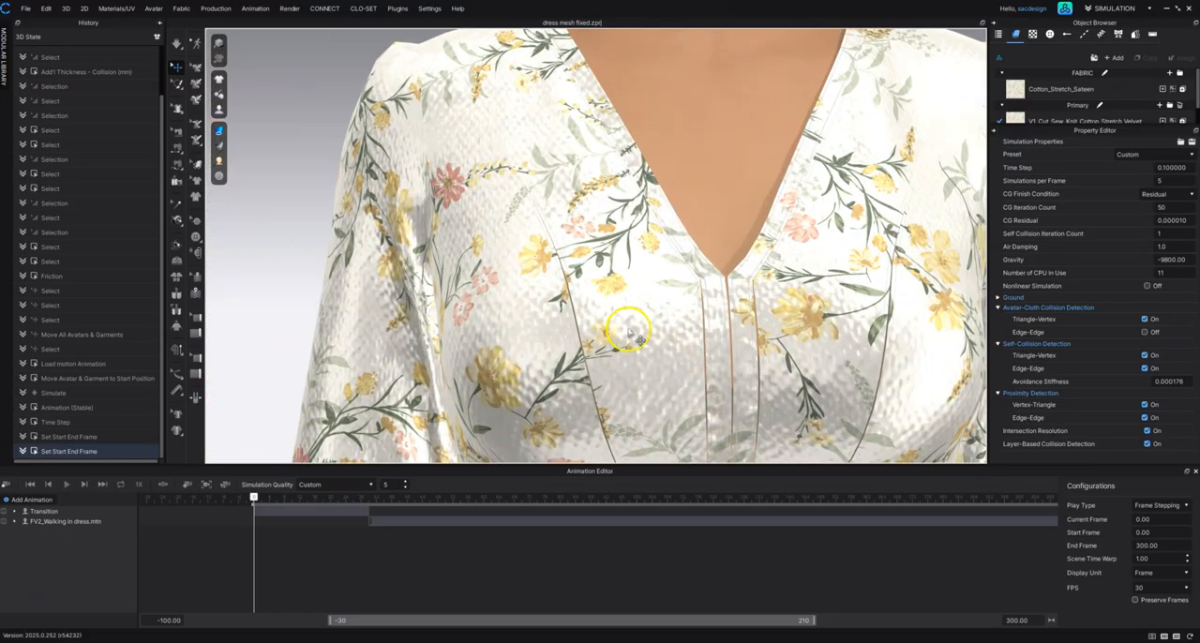
mouse_move(219, 93)
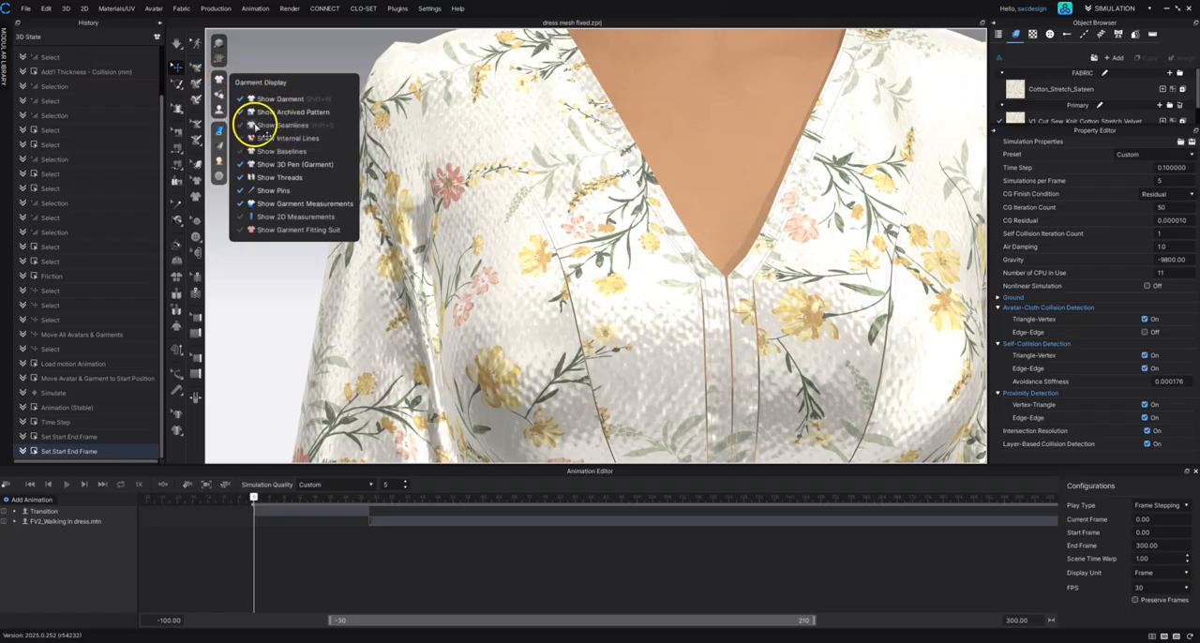
left_click(254, 124)
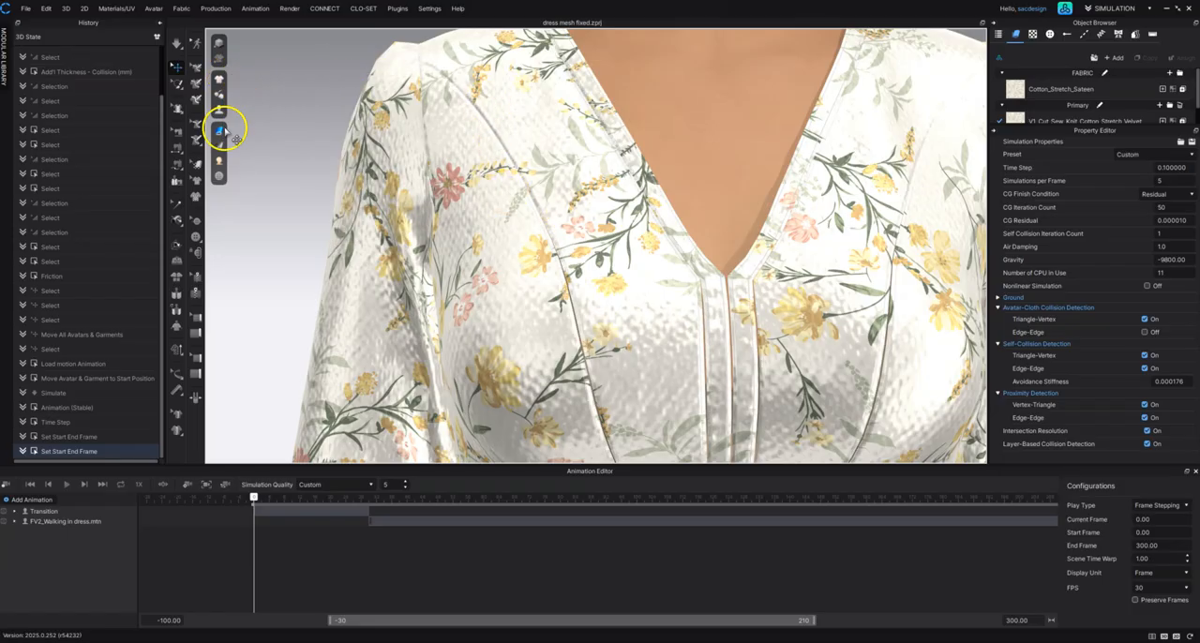
Step: Turn on high-quality rendering for the 3D view and restore the full front view of the avatar
mouse_move(221, 83)
left_click(220, 45)
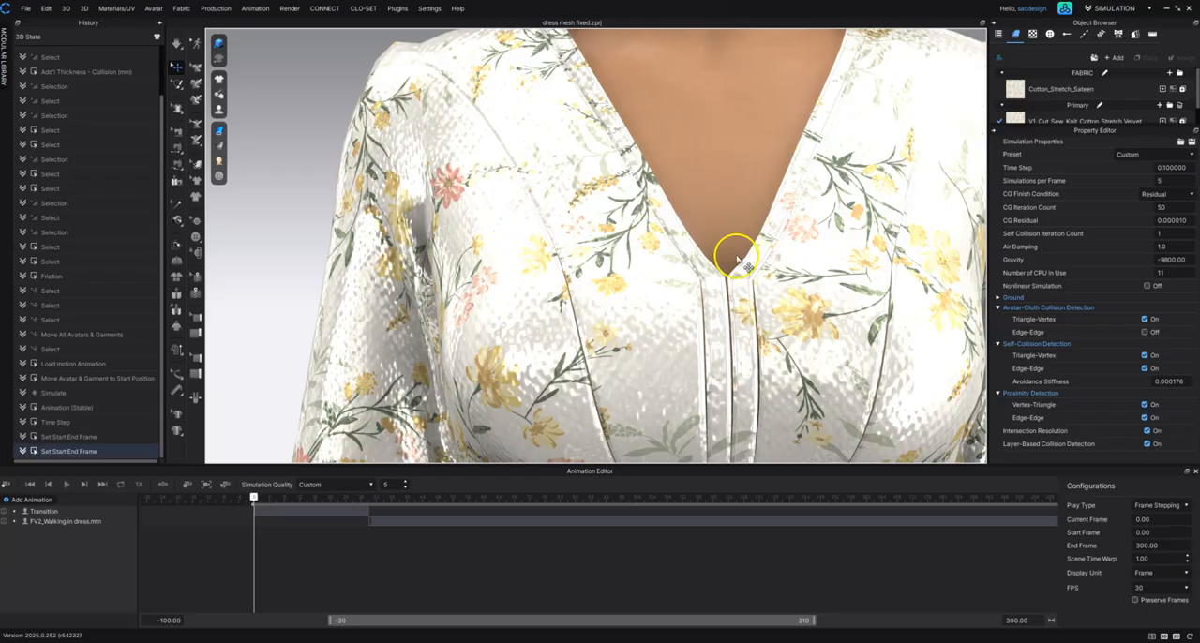
scroll(737, 260, "down", 1)
scroll(442, 107, "down", 1)
left_click(313, 129)
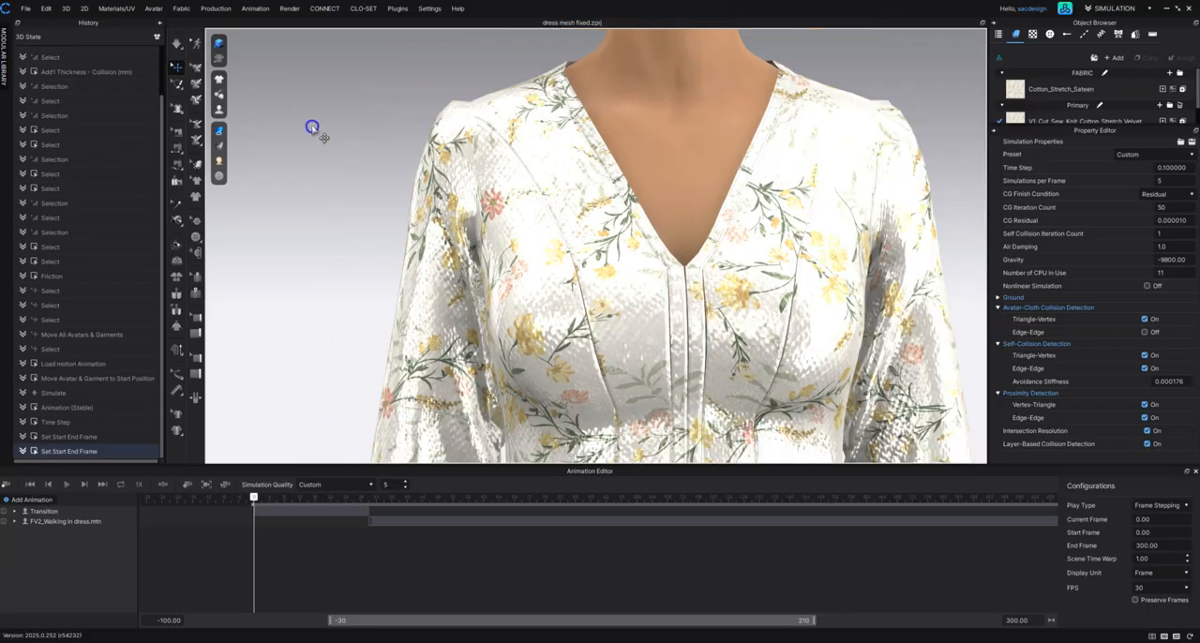
key("2")
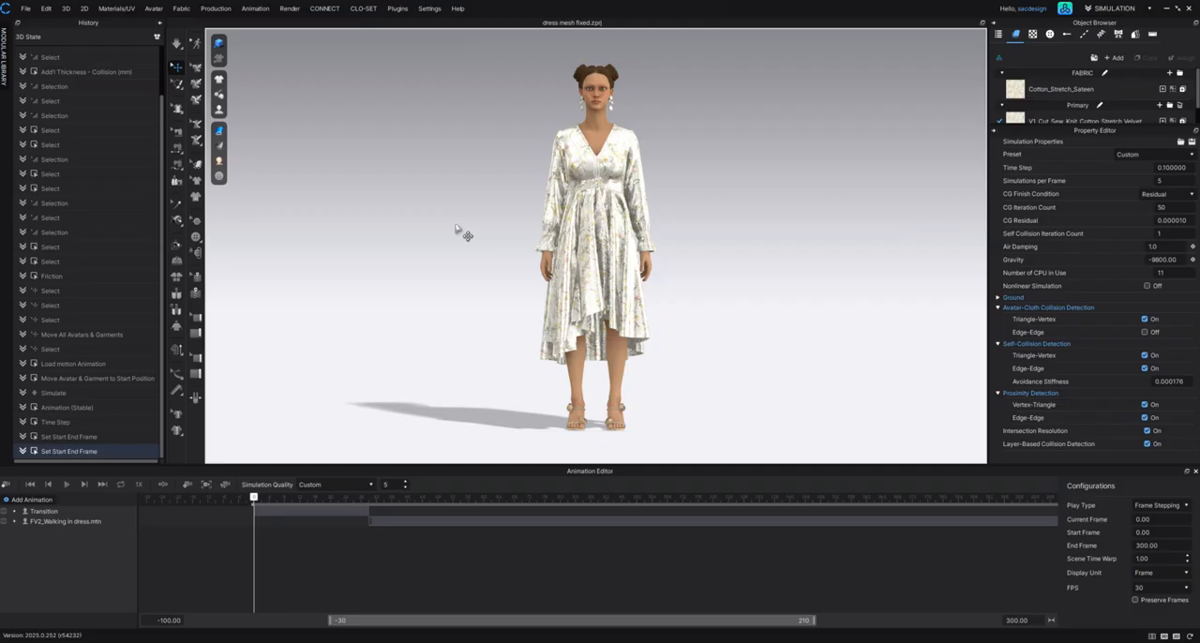
Step: Run the simulation to settle the dress on the standing avatar, check the drape from behind and the side, and stop simulating
key("space")
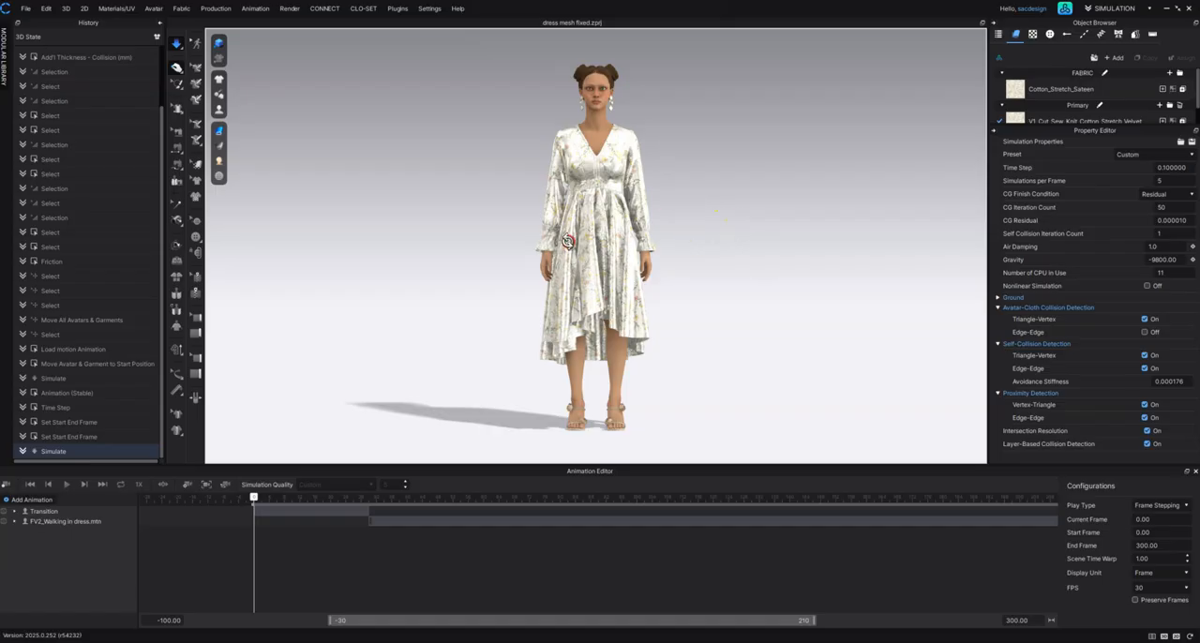
right_click_drag(557, 243, 624, 295)
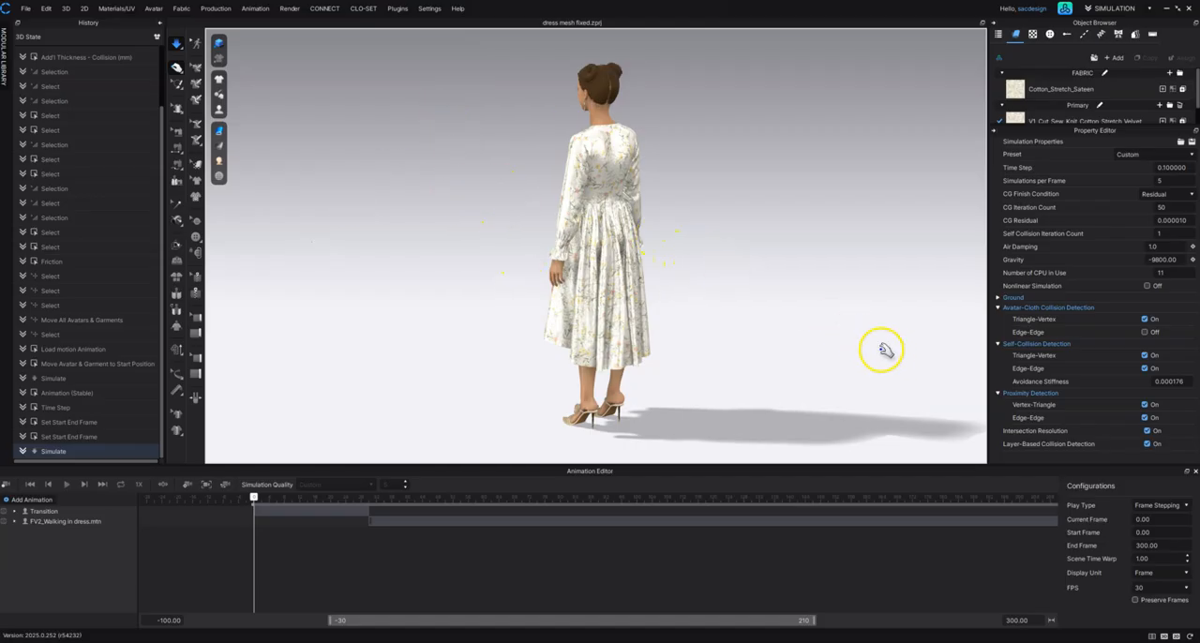
left_click(563, 217)
right_click_drag(587, 218, 630, 230)
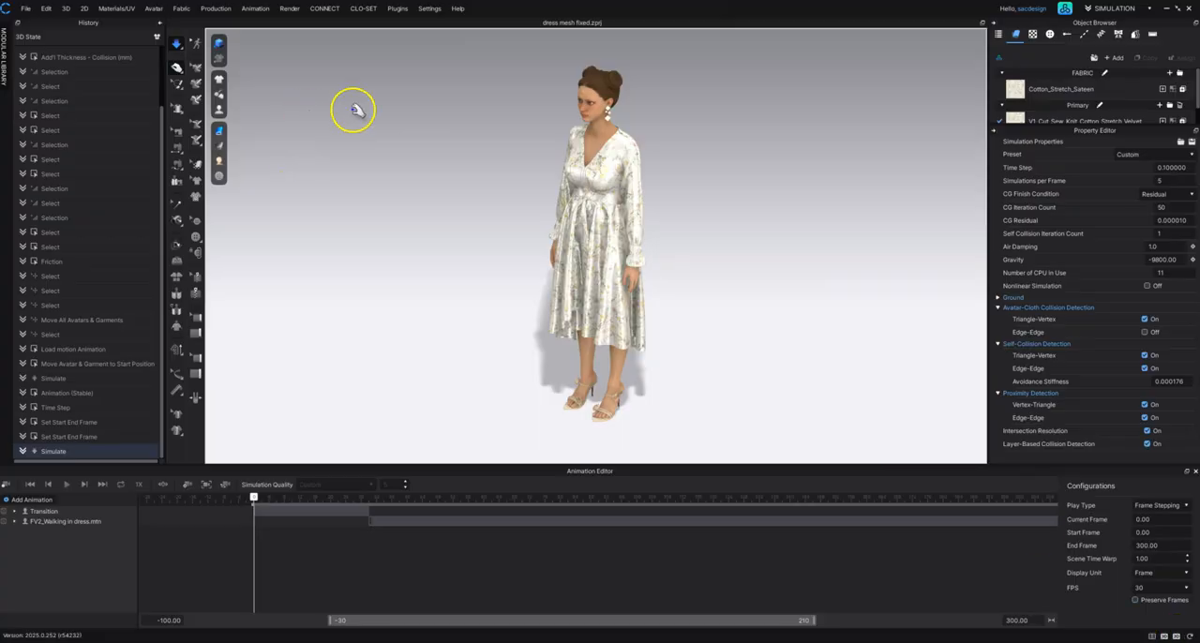
key("space")
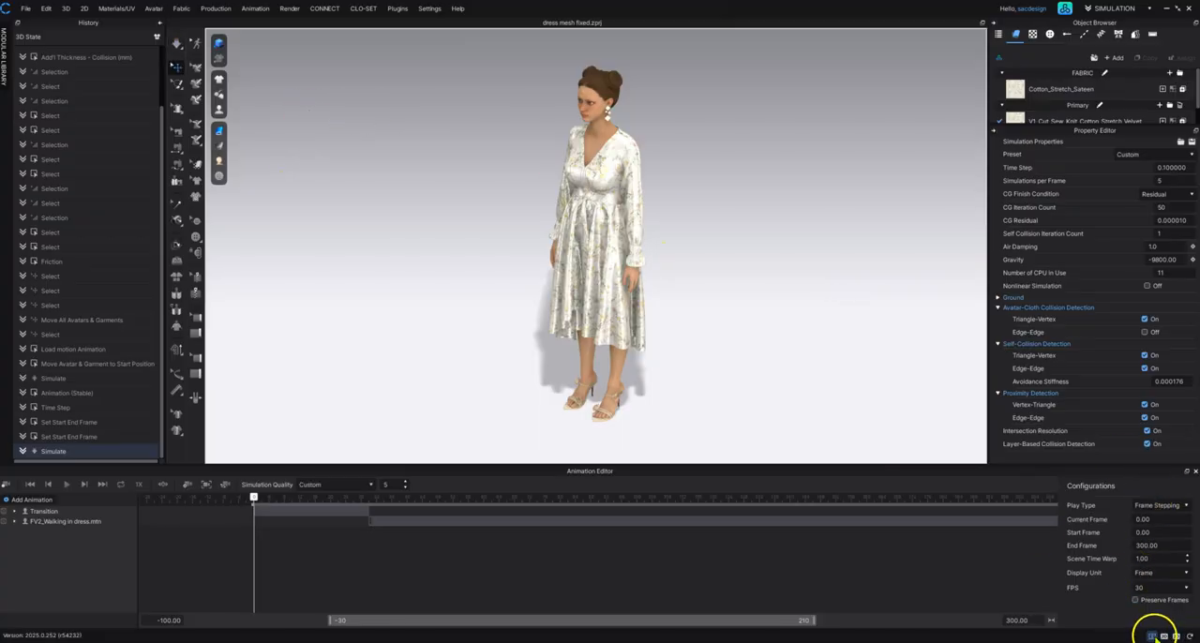
Step: Set the particle distance of all the dress's pattern pieces to 10 mm in the 2D pattern view and return to the 3D garment
left_click(1175, 635)
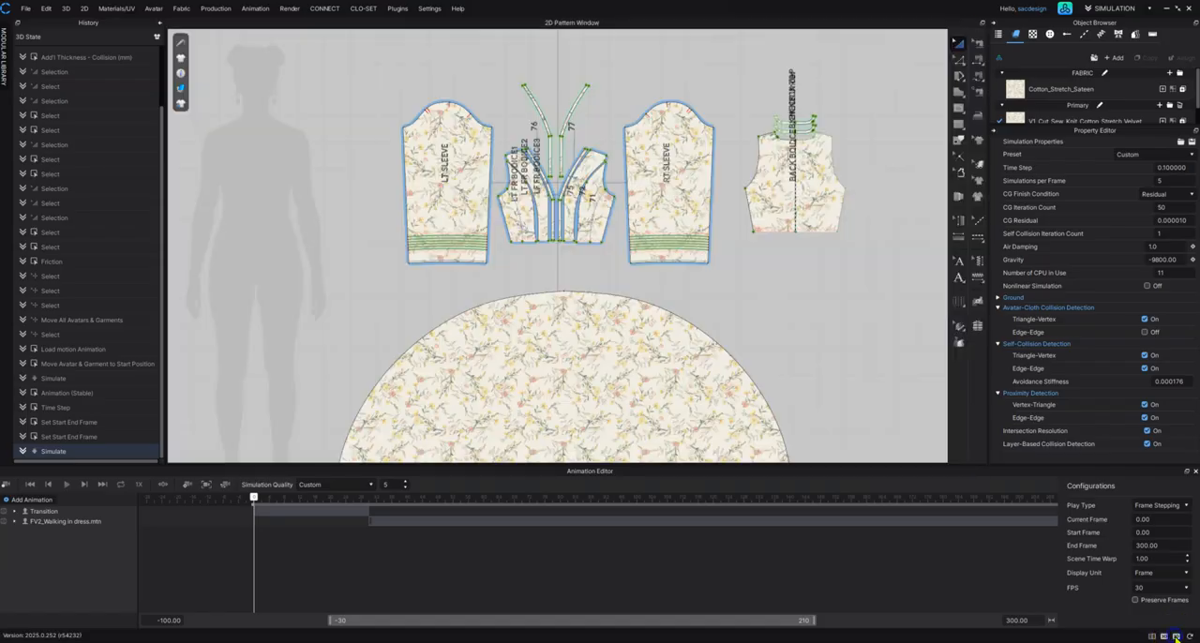
scroll(744, 275, "down", 8)
left_click_drag(594, 149, 865, 401)
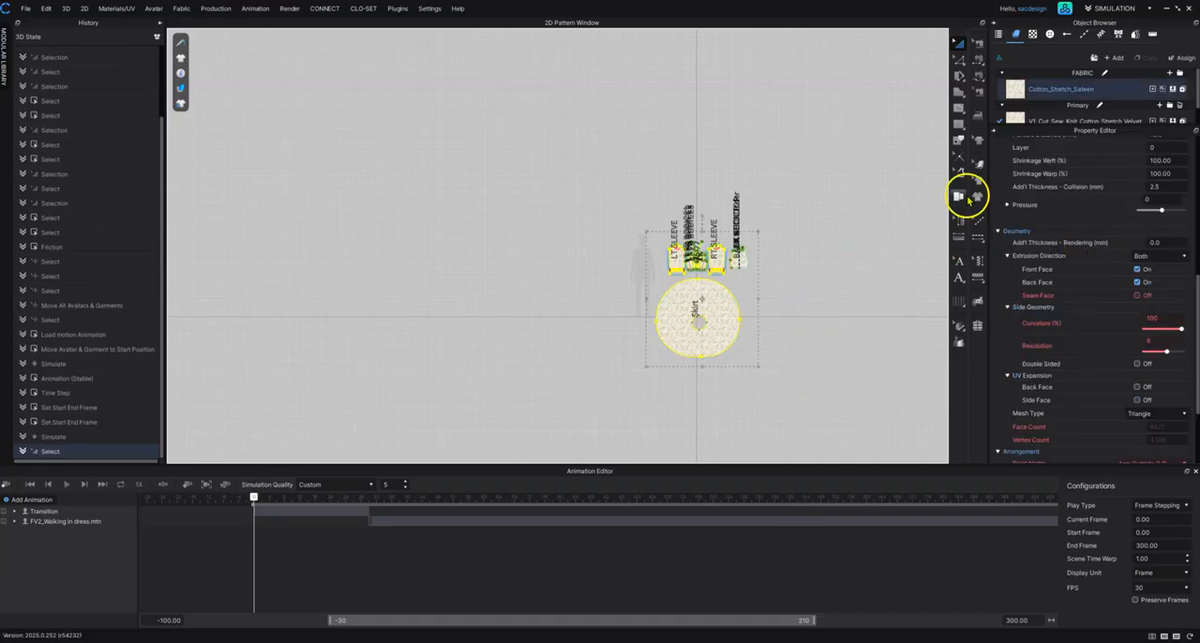
left_click(840, 222)
left_click_drag(518, 127, 883, 451)
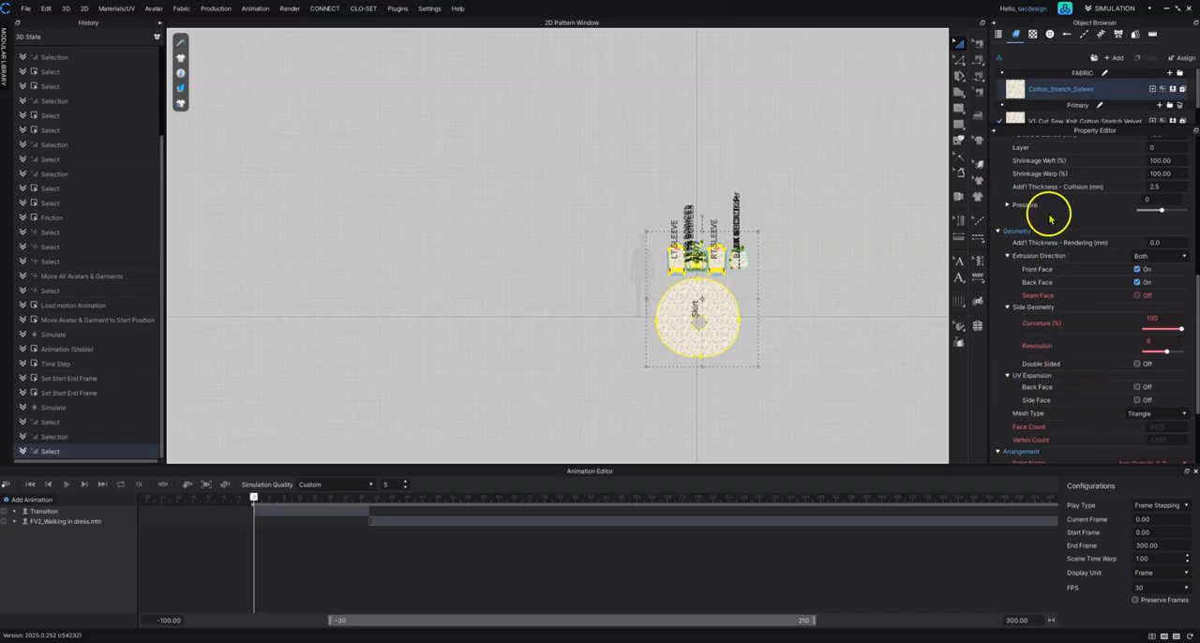
scroll(1087, 216, "up", 3)
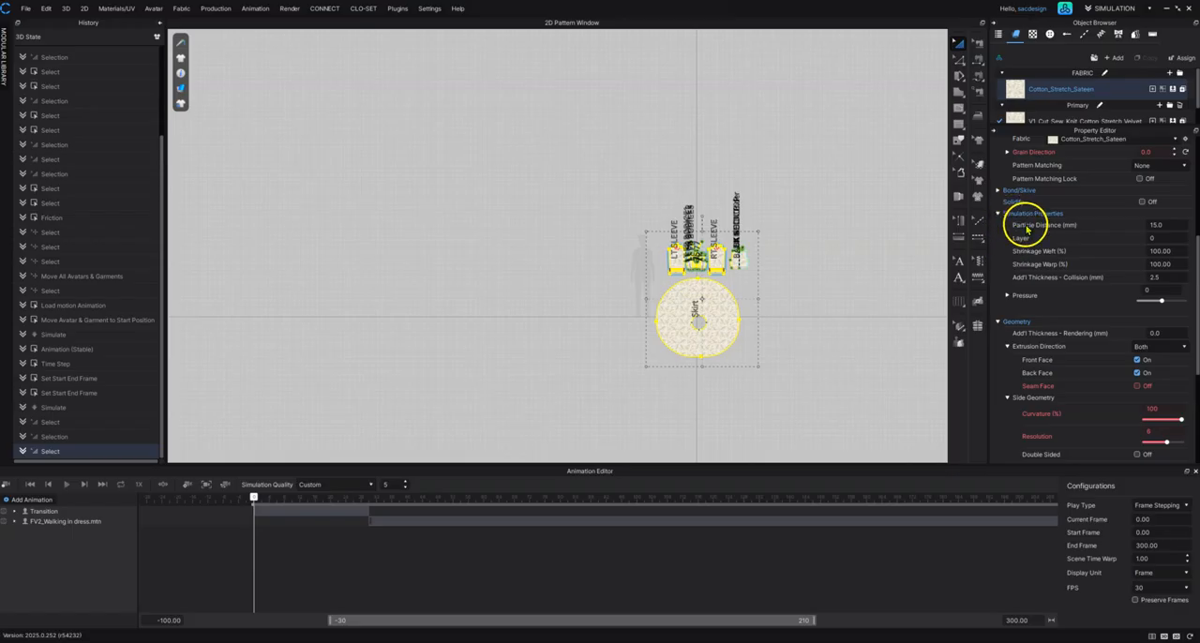
scroll(1059, 236, "up", 3)
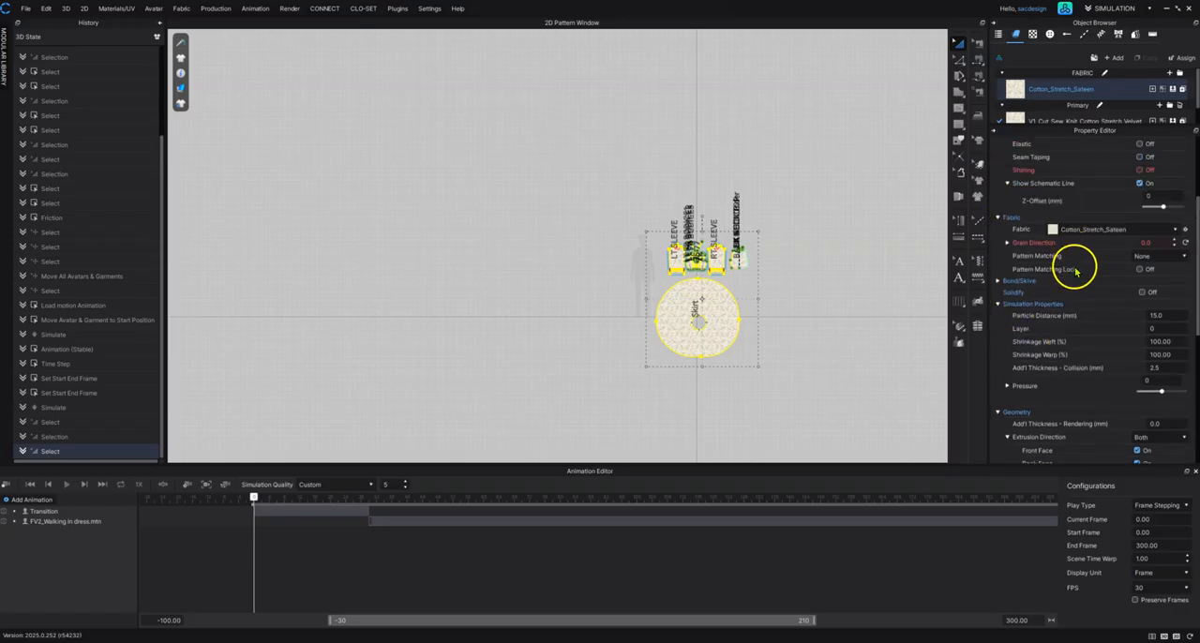
left_click(1170, 316)
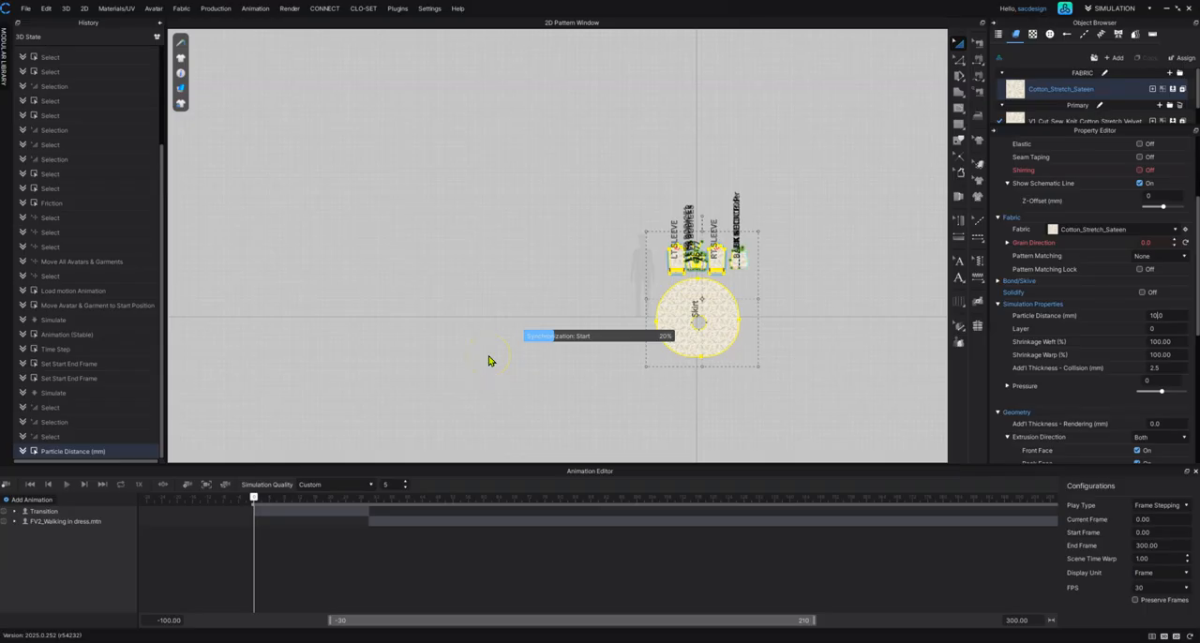
left_click(462, 362)
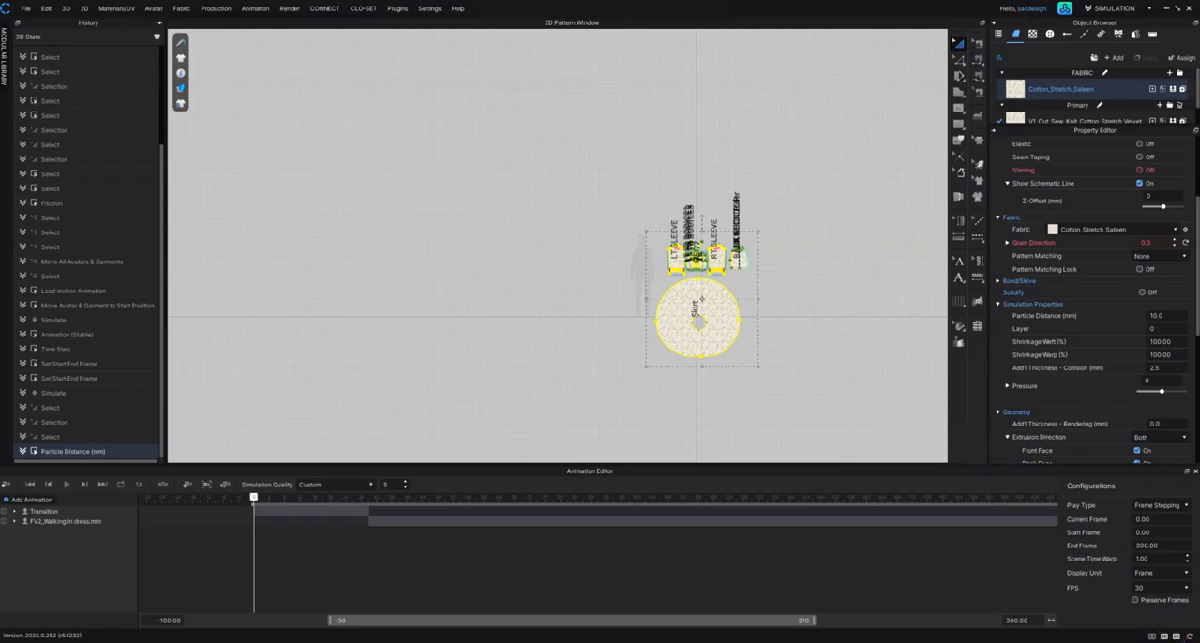
left_click(1164, 636)
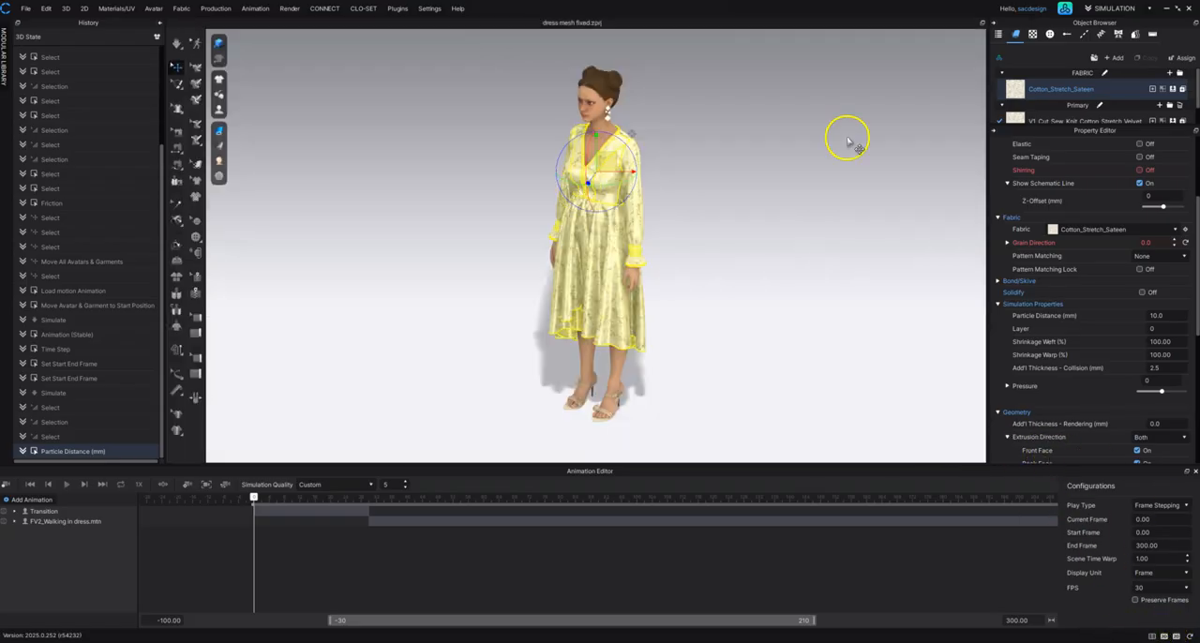
left_click(848, 143)
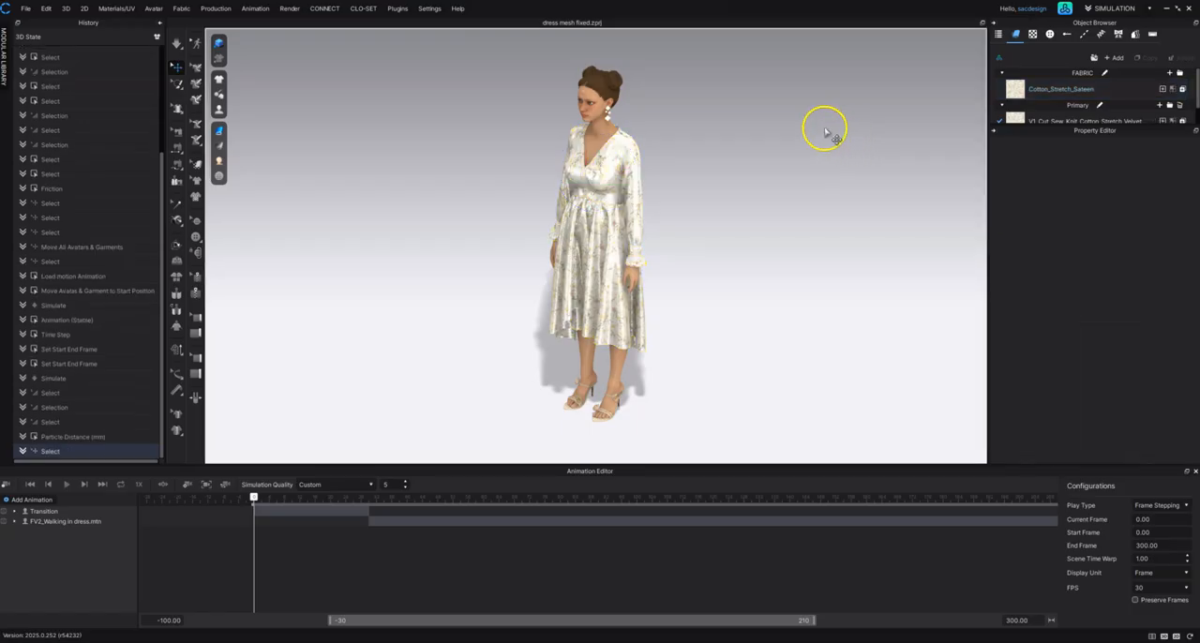
Step: Record the garment simulation over the walking motion from the first frame, and return the playhead to the start
key("2")
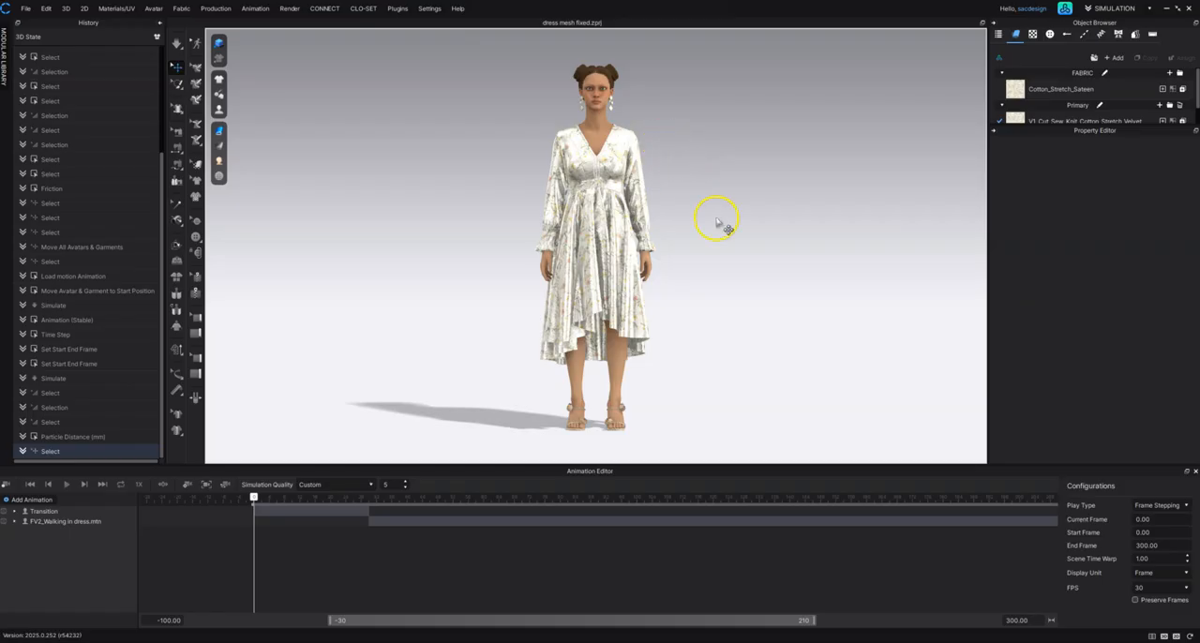
left_click(218, 413)
left_click(31, 487)
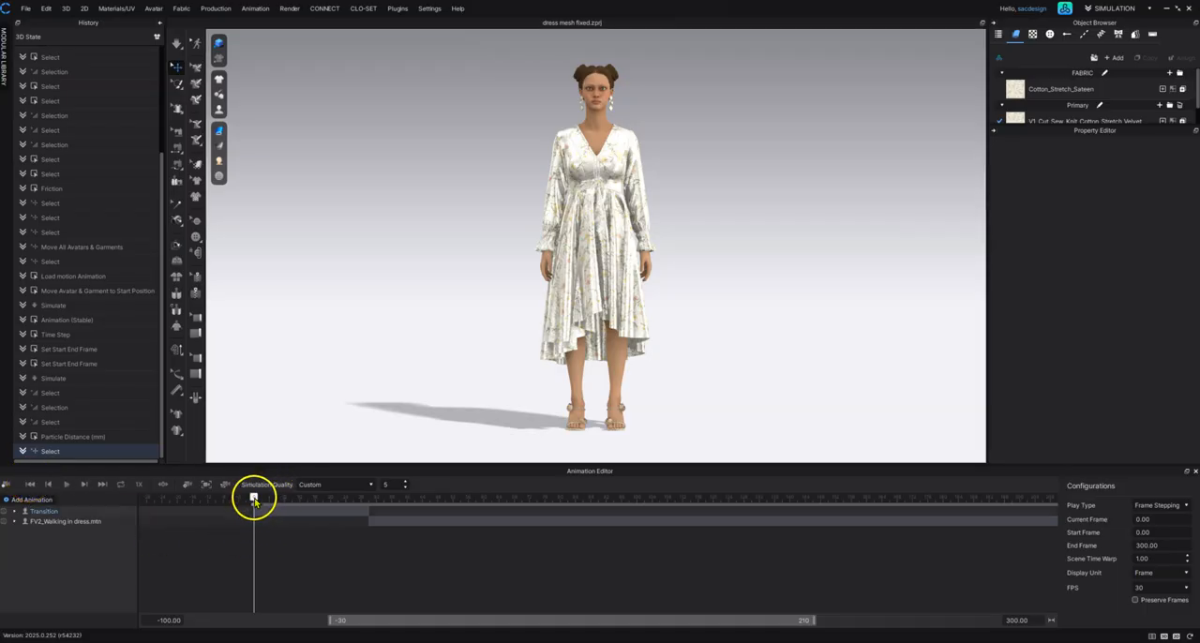
left_click(6, 485)
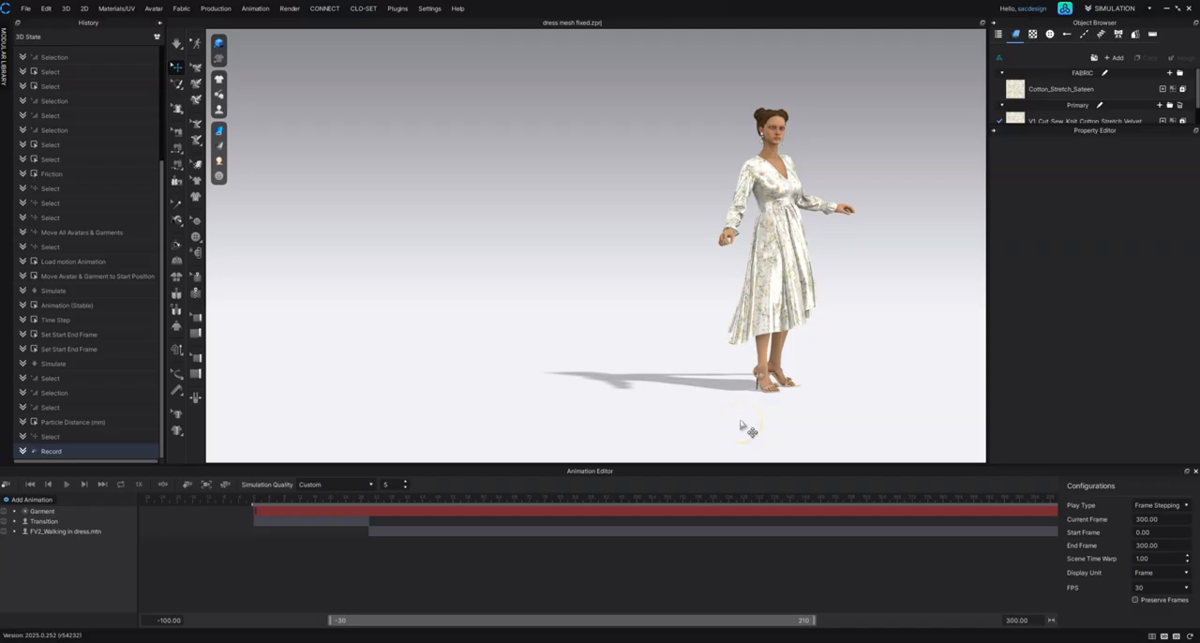
left_click(31, 484)
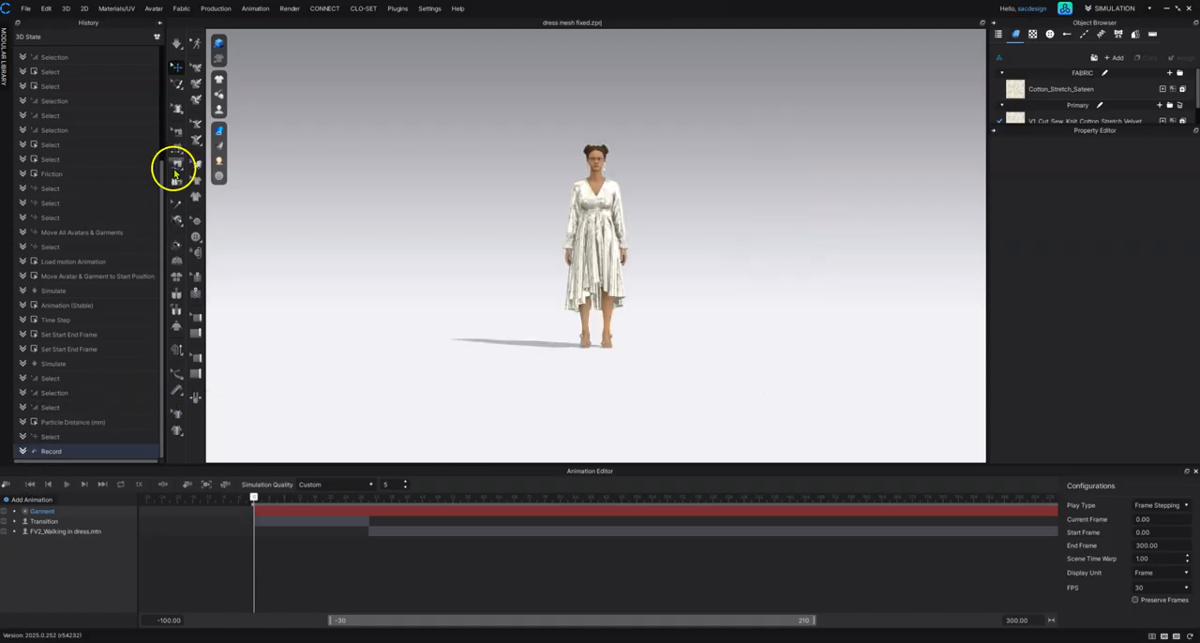
Step: Open the Animation video capture settings and move their window clear of the avatar
left_click(26, 9)
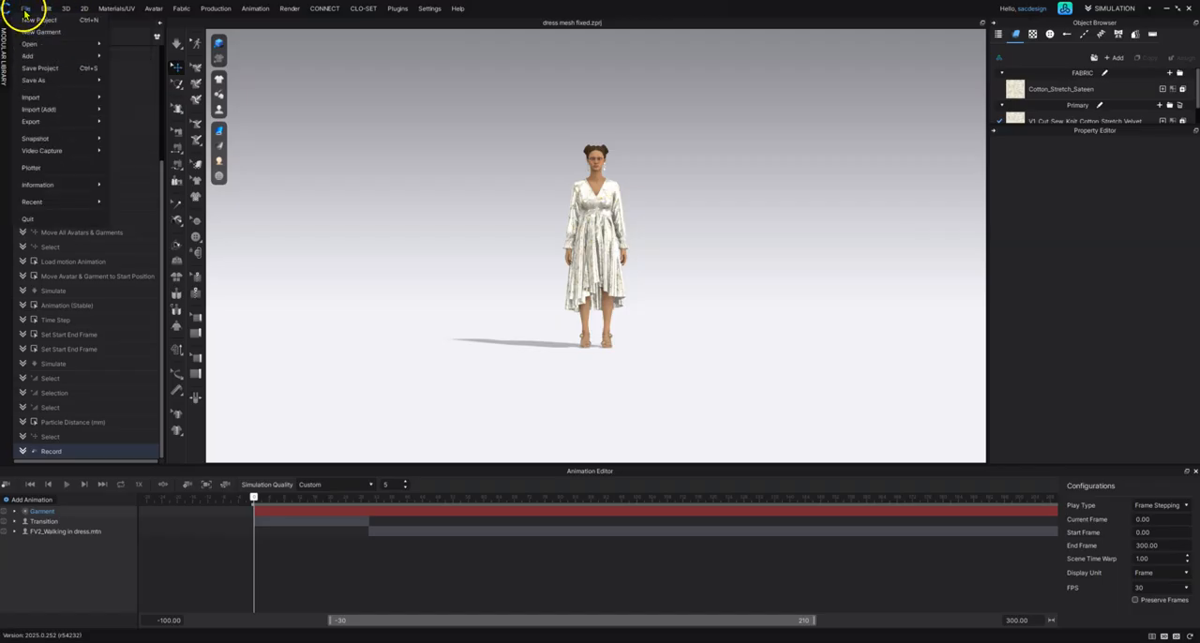
mouse_move(52, 152)
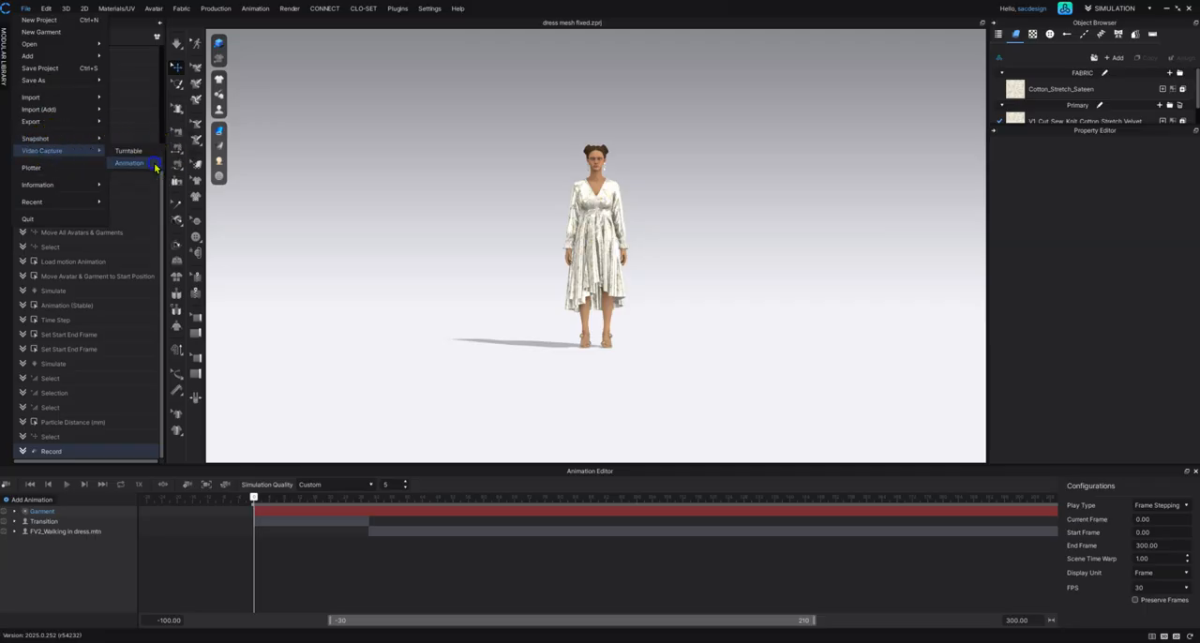
left_click(131, 163)
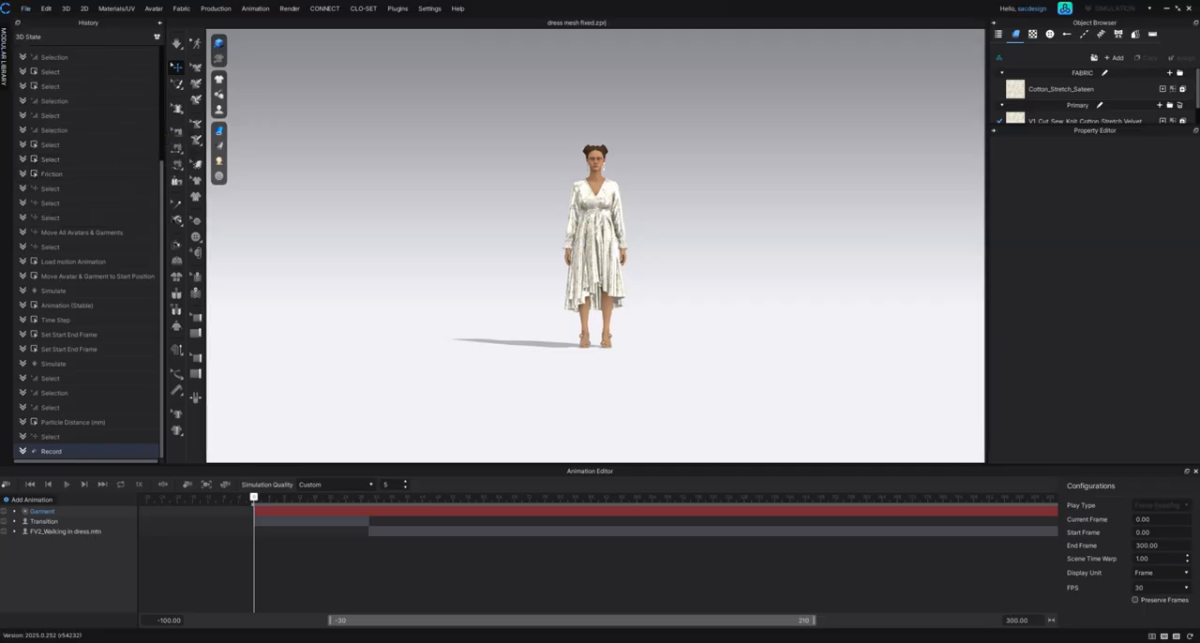
left_click_drag(909, 354, 837, 245)
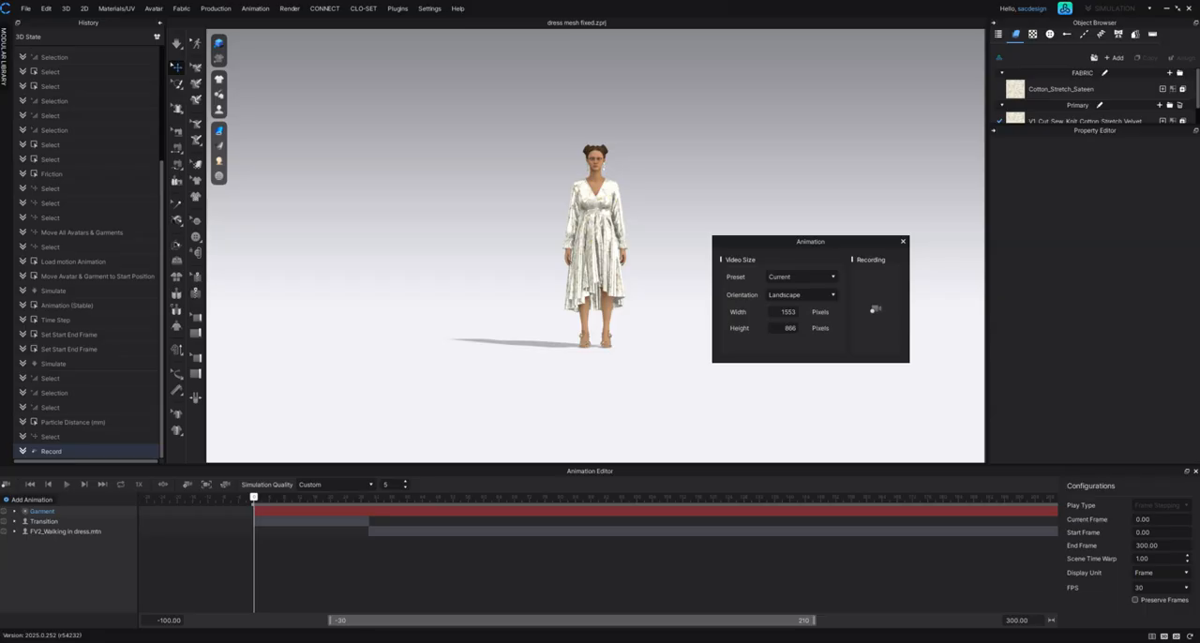
left_click_drag(797, 243, 825, 288)
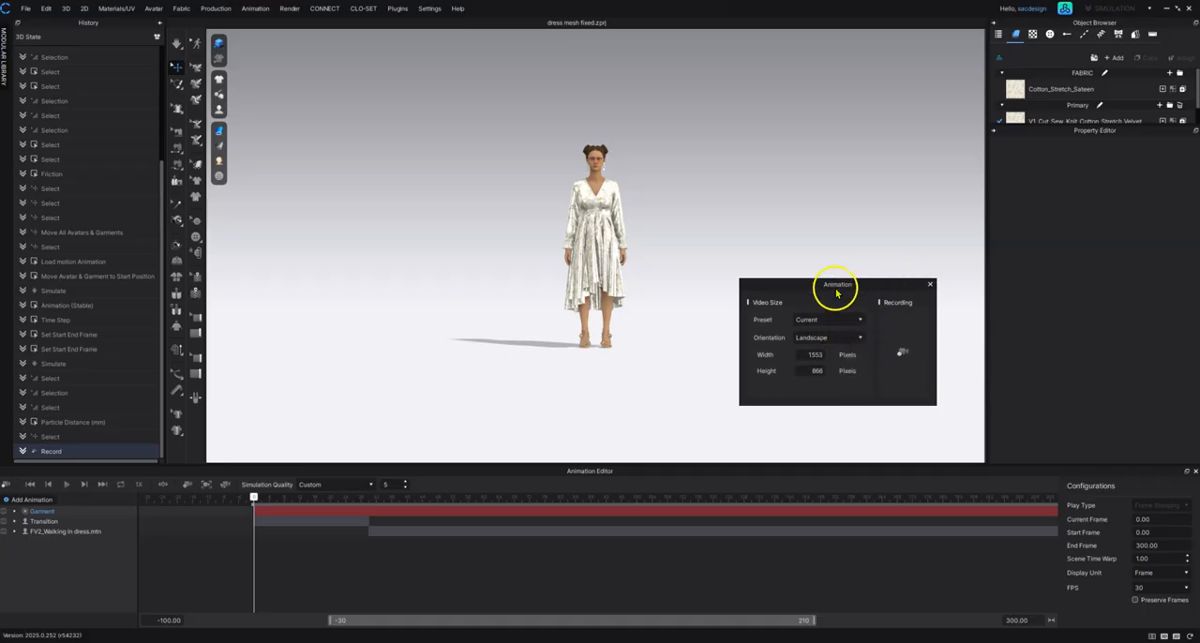
left_click_drag(835, 282, 1068, 259)
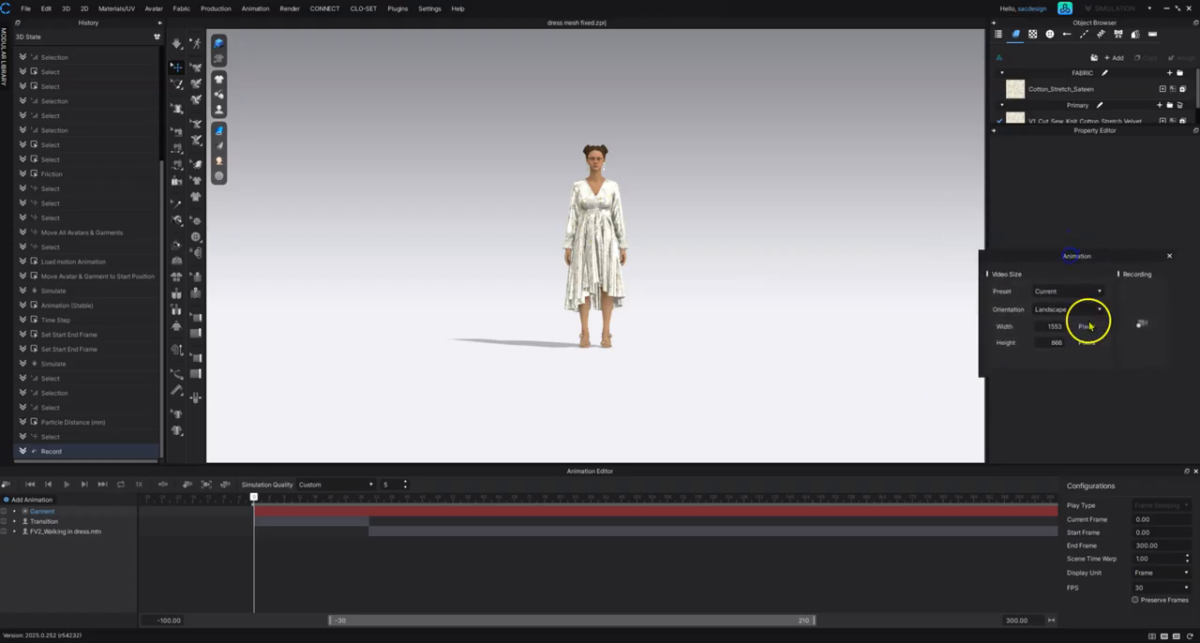
Step: Close the Animation Editor and collapse the Object Browser and Property Editor to enlarge the 3D view
left_click(1193, 473)
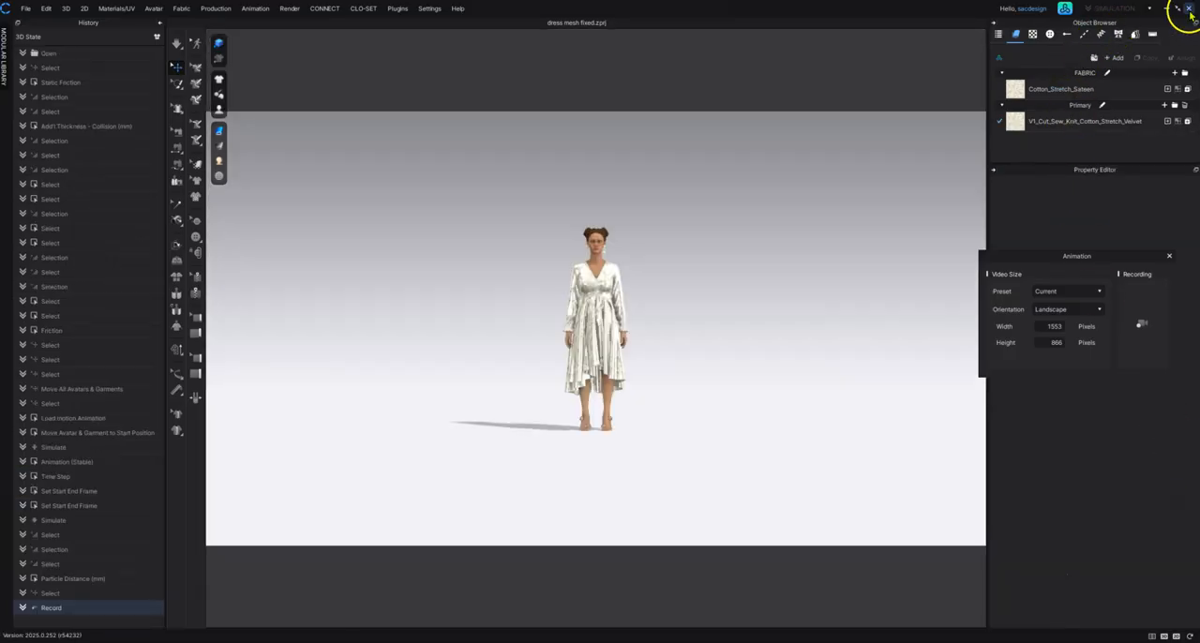
left_click(994, 23)
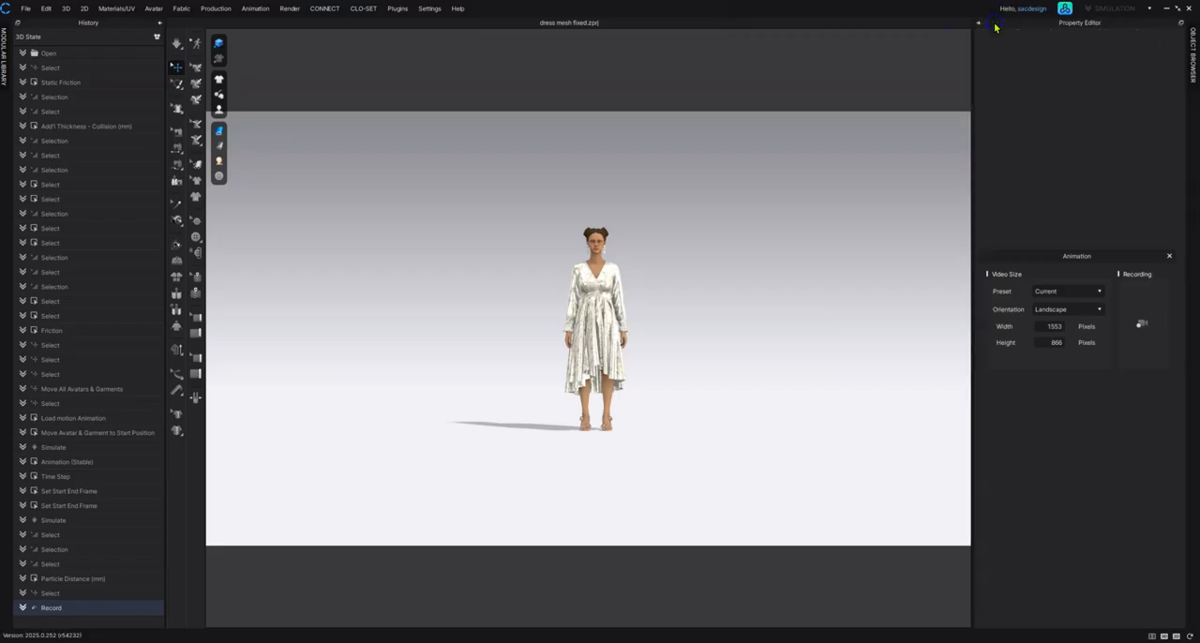
left_click(978, 23)
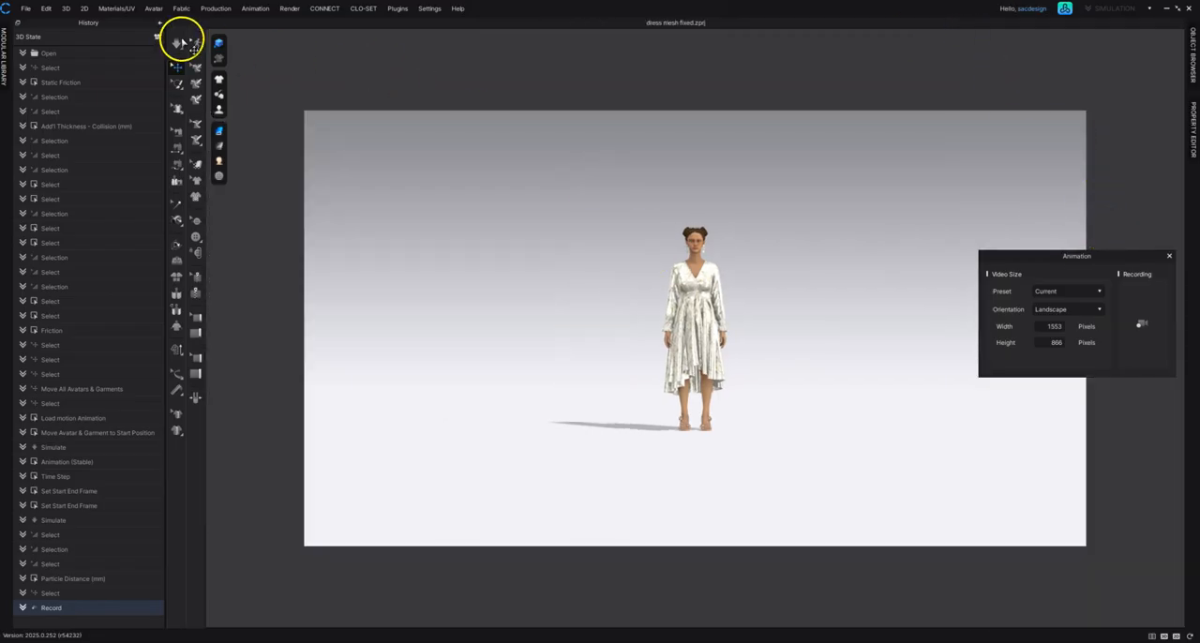
Step: Set the video size preset to 1024 × 768 (4:3) for the animation capture
left_click(1095, 290)
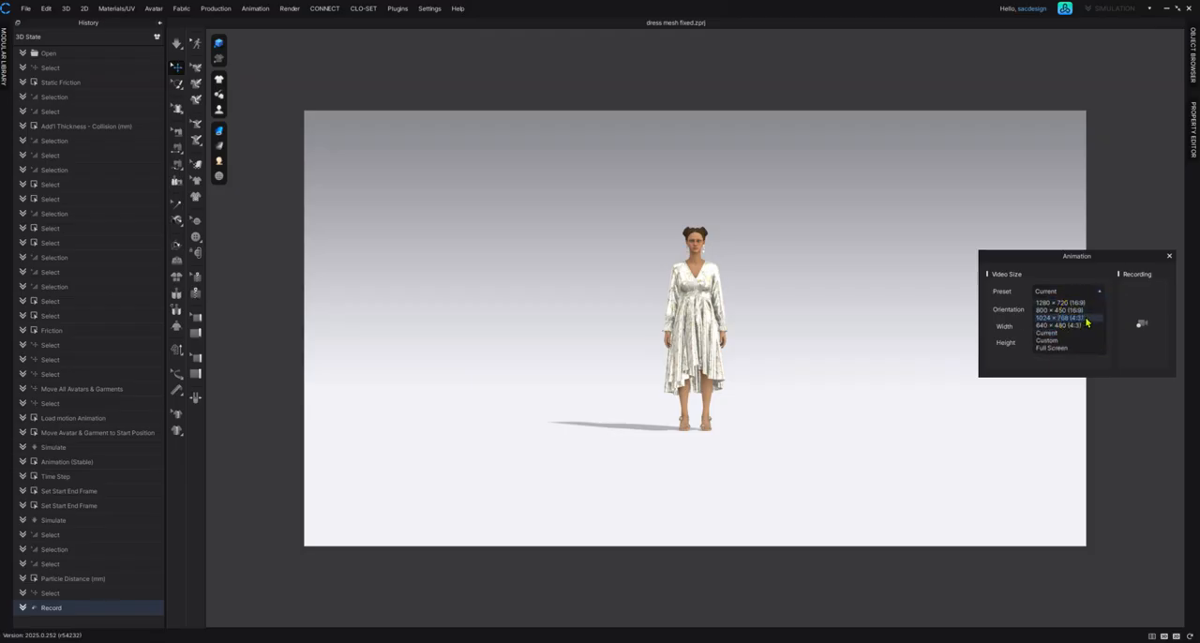
left_click(1085, 320)
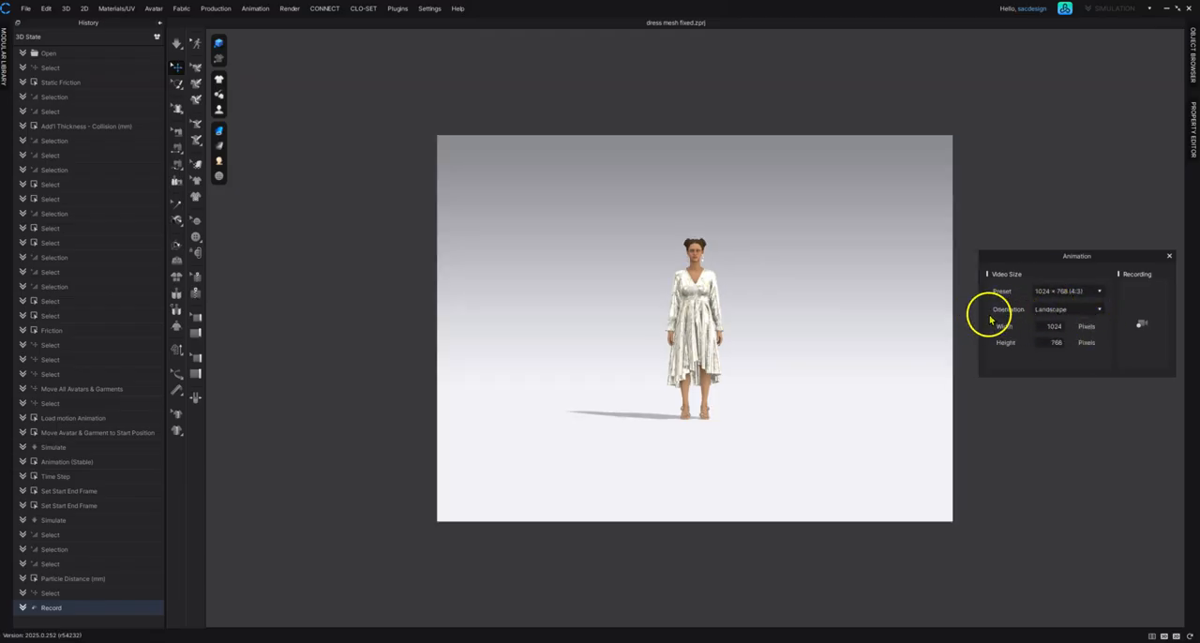
Step: Frame the standing avatar centred and full-length in the video area, and start capturing the walking animation
scroll(763, 301, "up", 4)
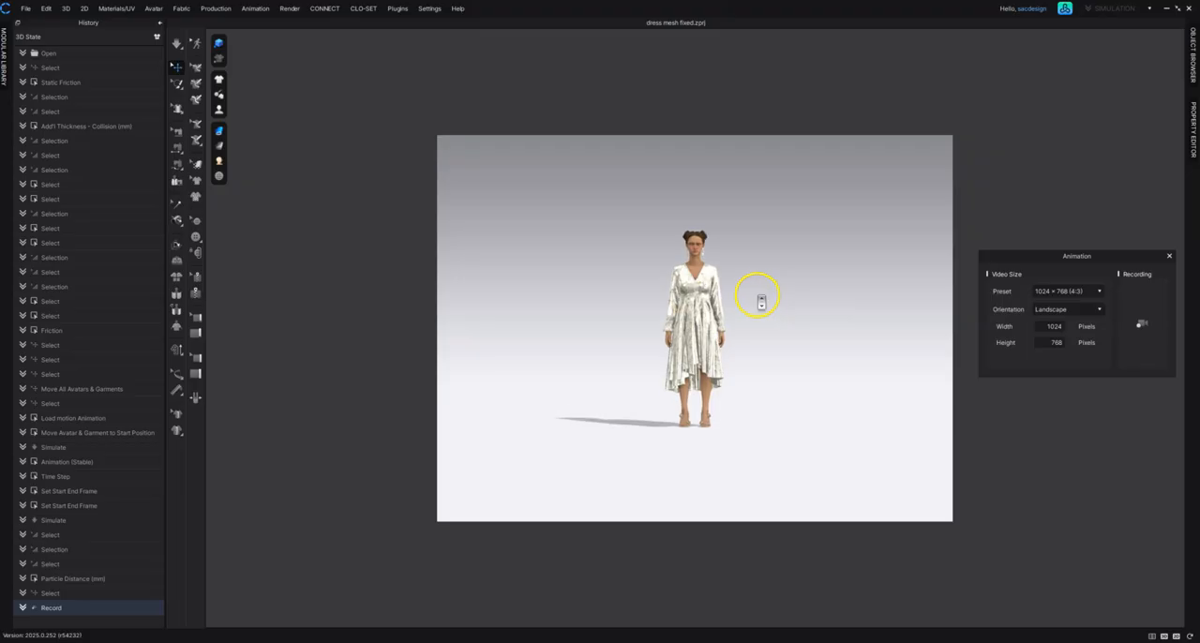
scroll(756, 298, "up", 3)
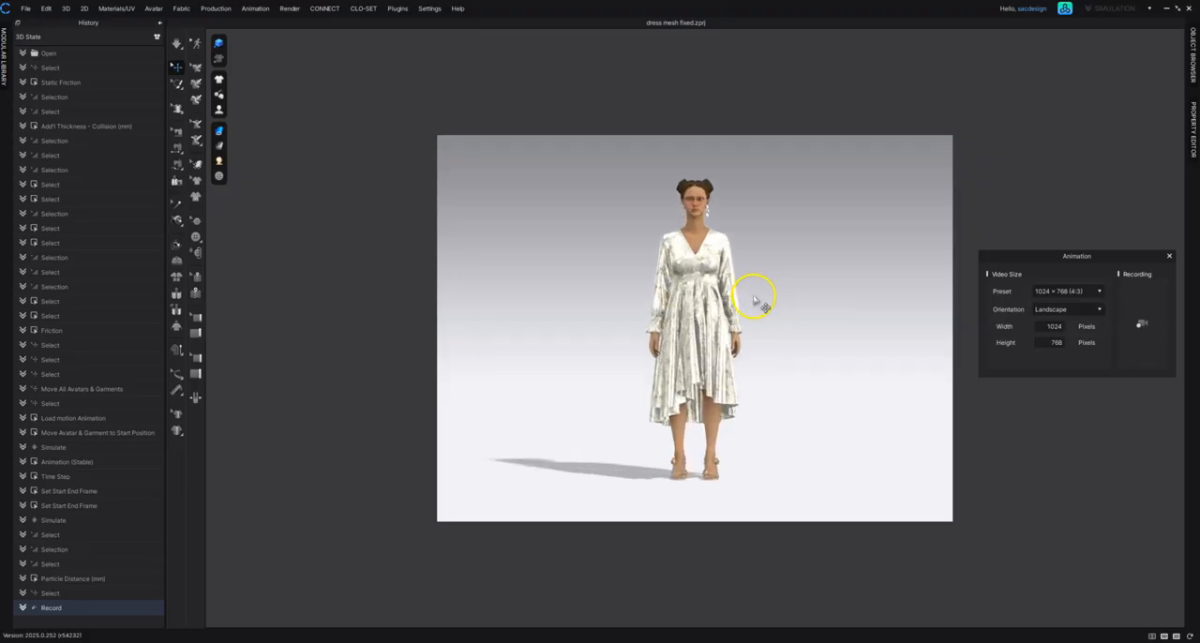
scroll(755, 300, "down", 3)
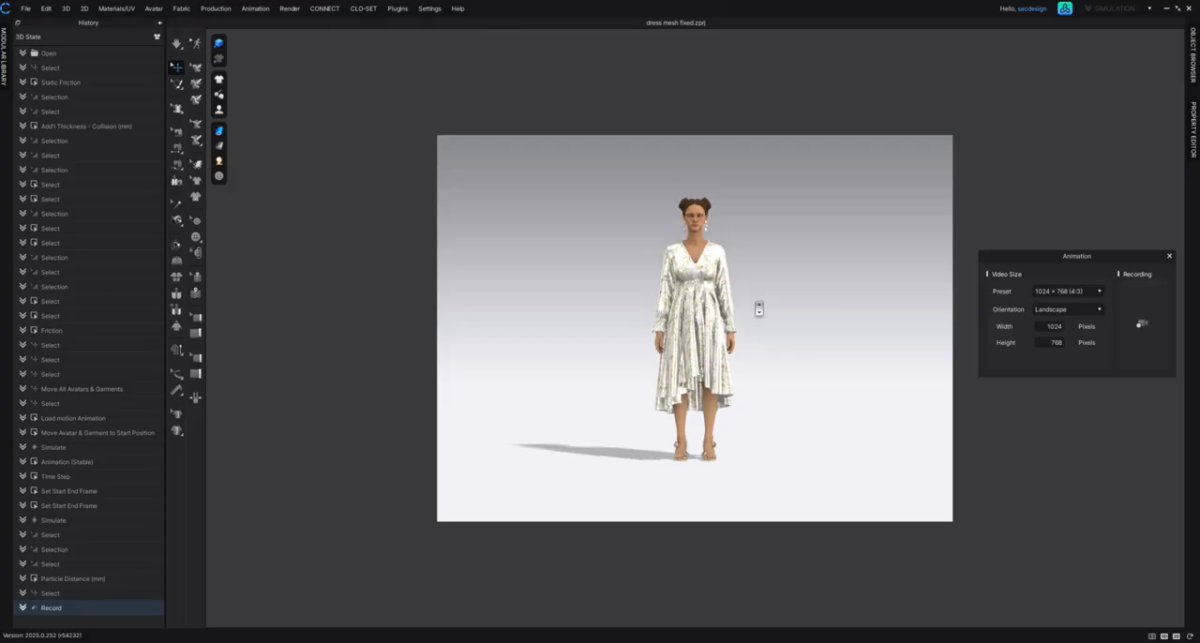
scroll(759, 309, "up", 1)
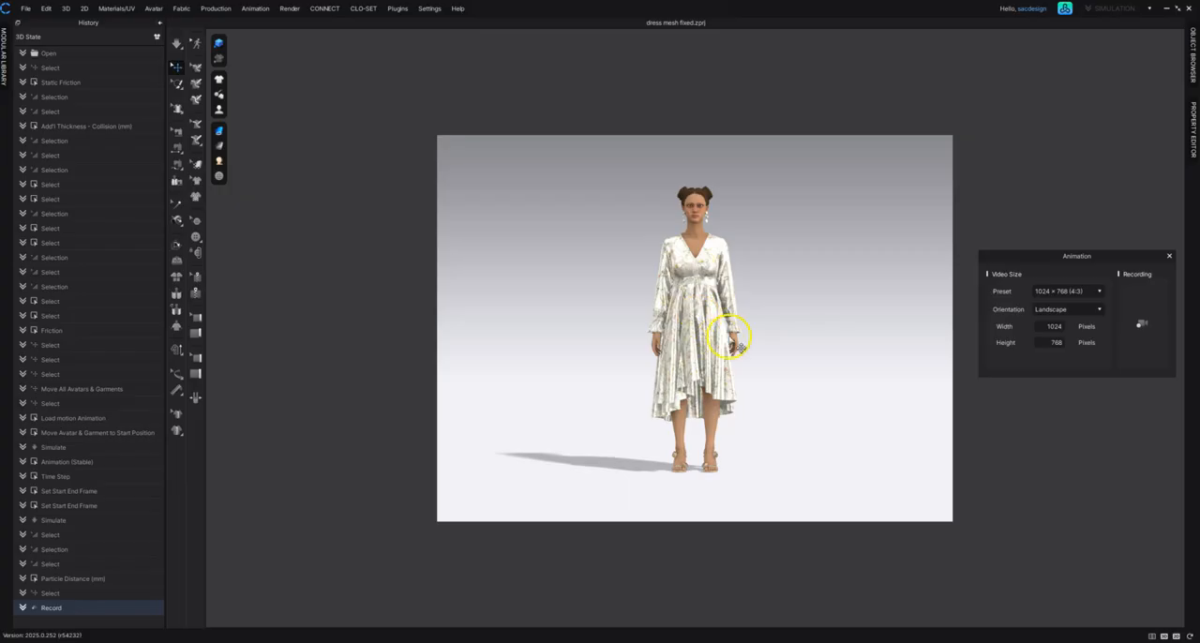
left_click(1149, 325)
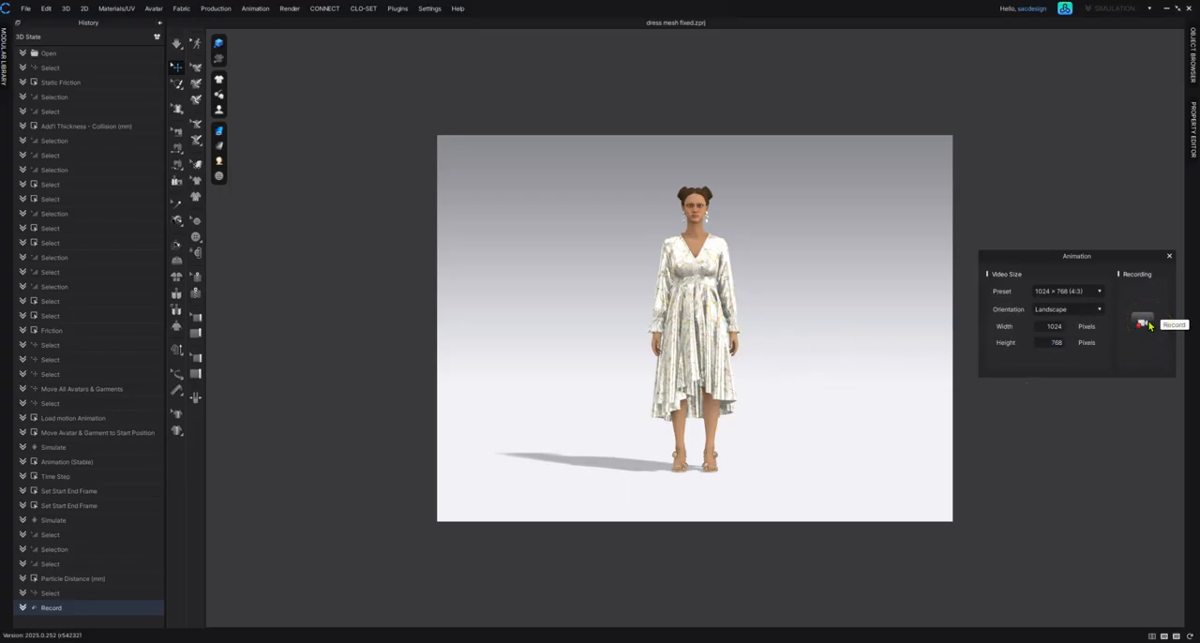
left_click(1147, 324)
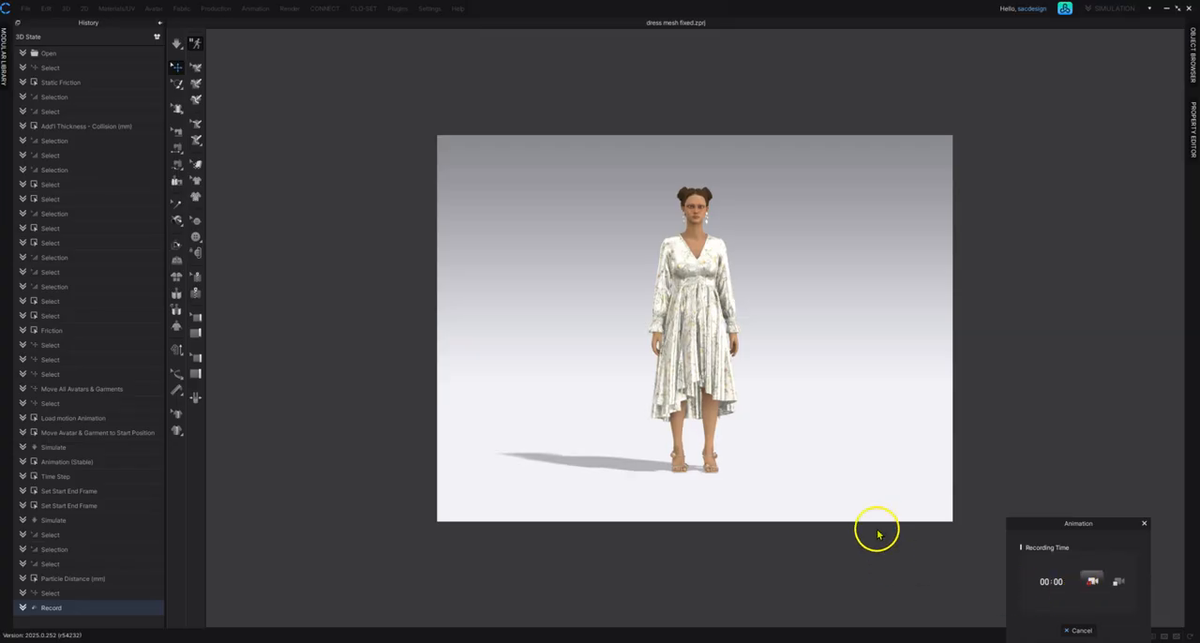
left_click(1117, 578)
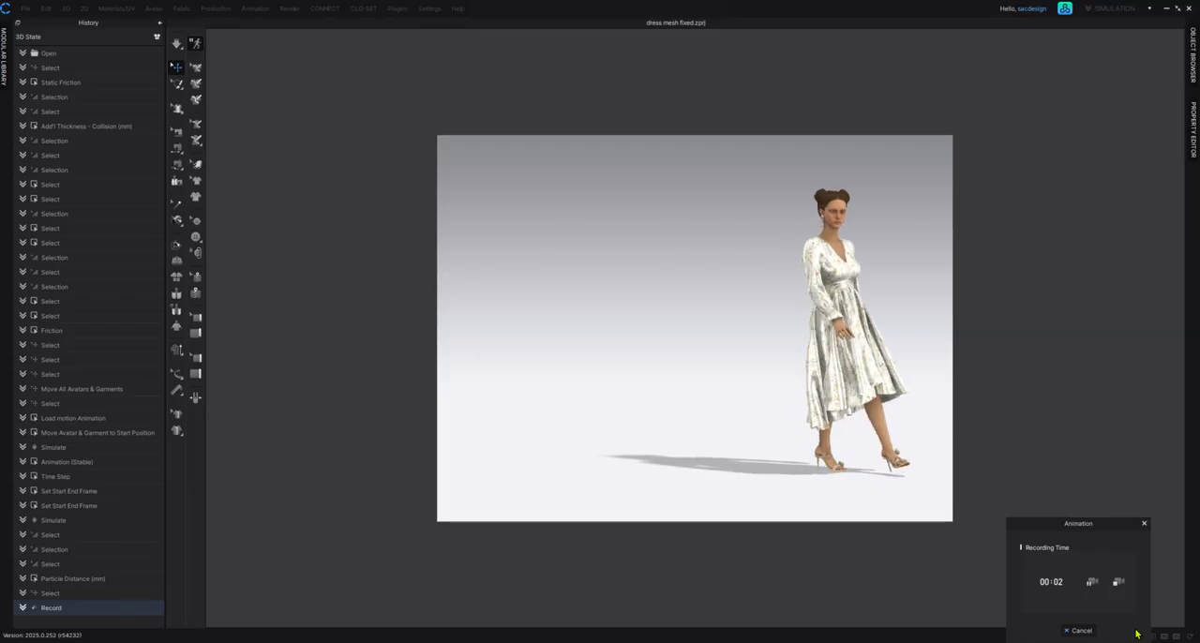
Step: Pause the capture, recentre and enlarge the walking avatar in the frame, and resume recording
left_click(1091, 583)
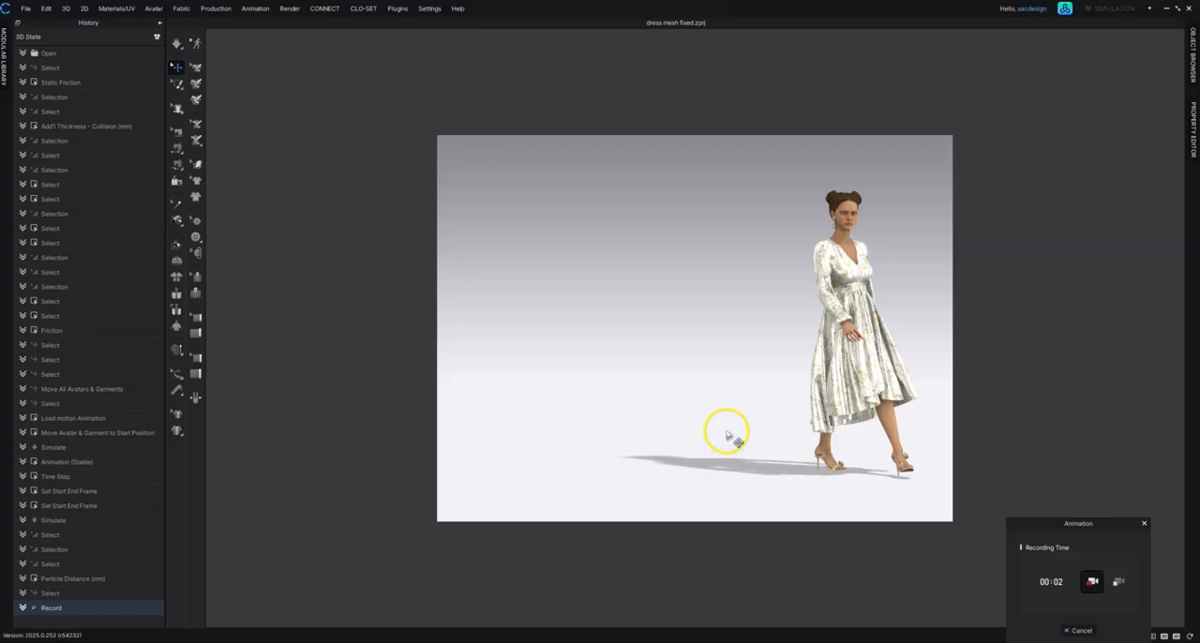
middle_click_drag(865, 356, 704, 348)
scroll(712, 352, "up", 2)
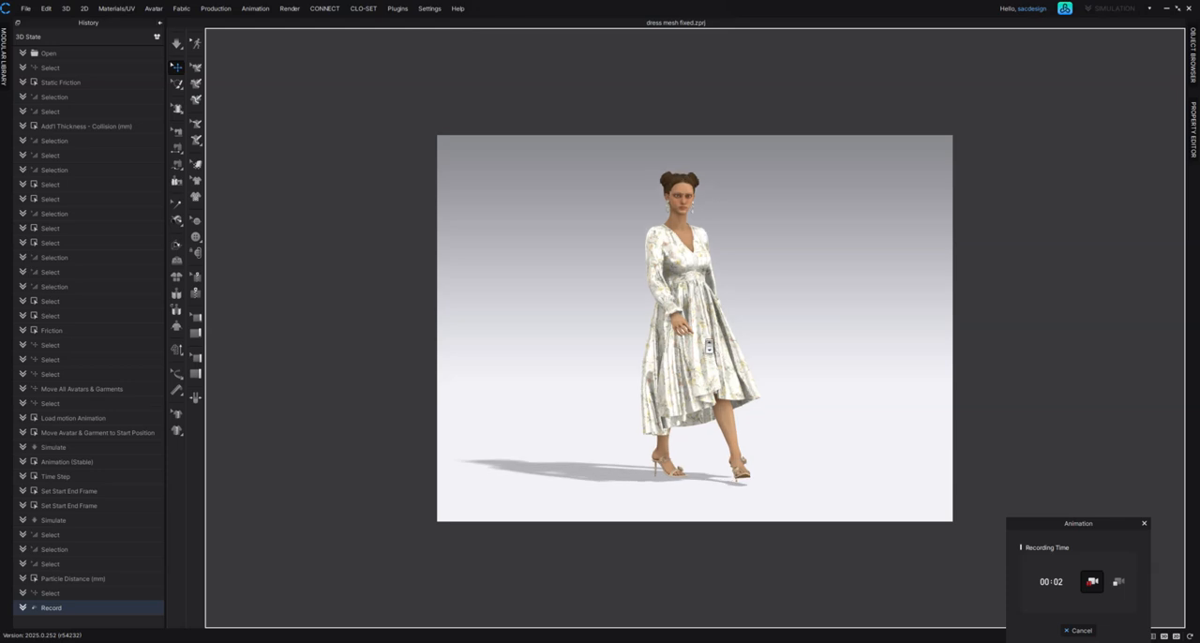
scroll(708, 347, "up", 2)
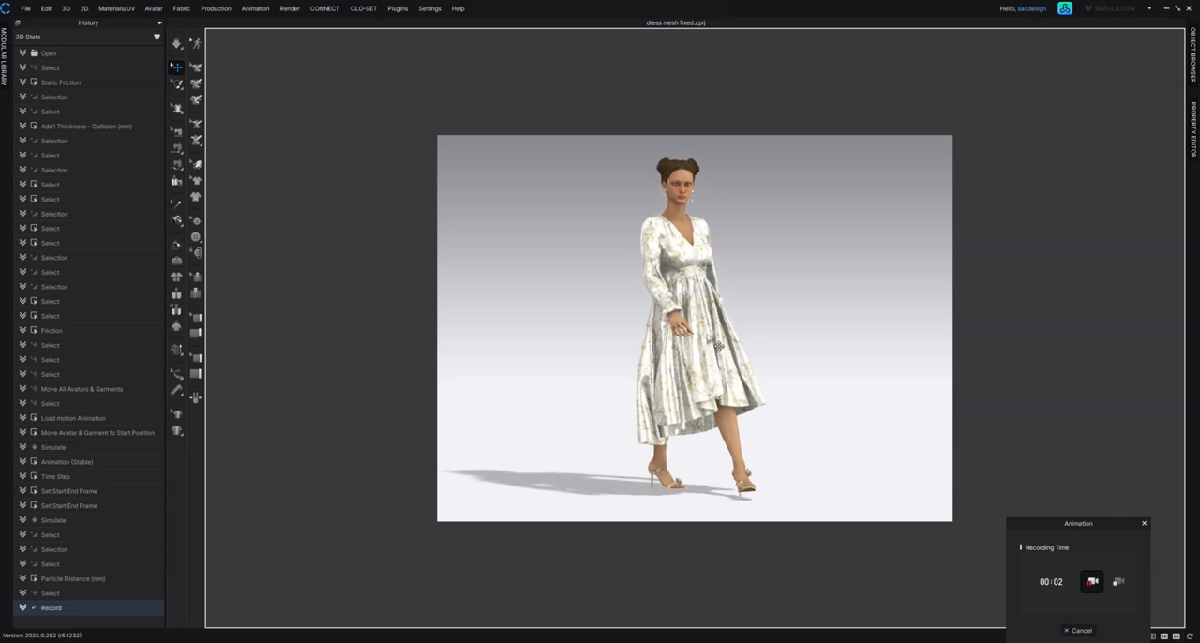
left_click(1091, 583)
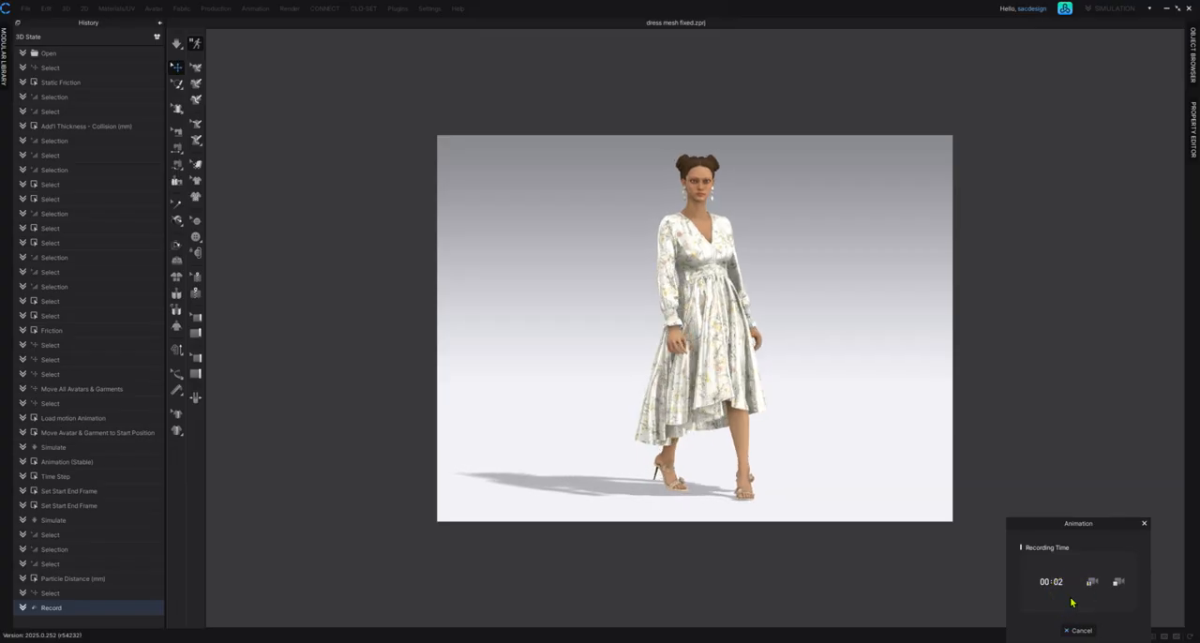
Step: Pause the capture, frame the avatar smaller and to the right of centre, and resume recording
left_click(1140, 546)
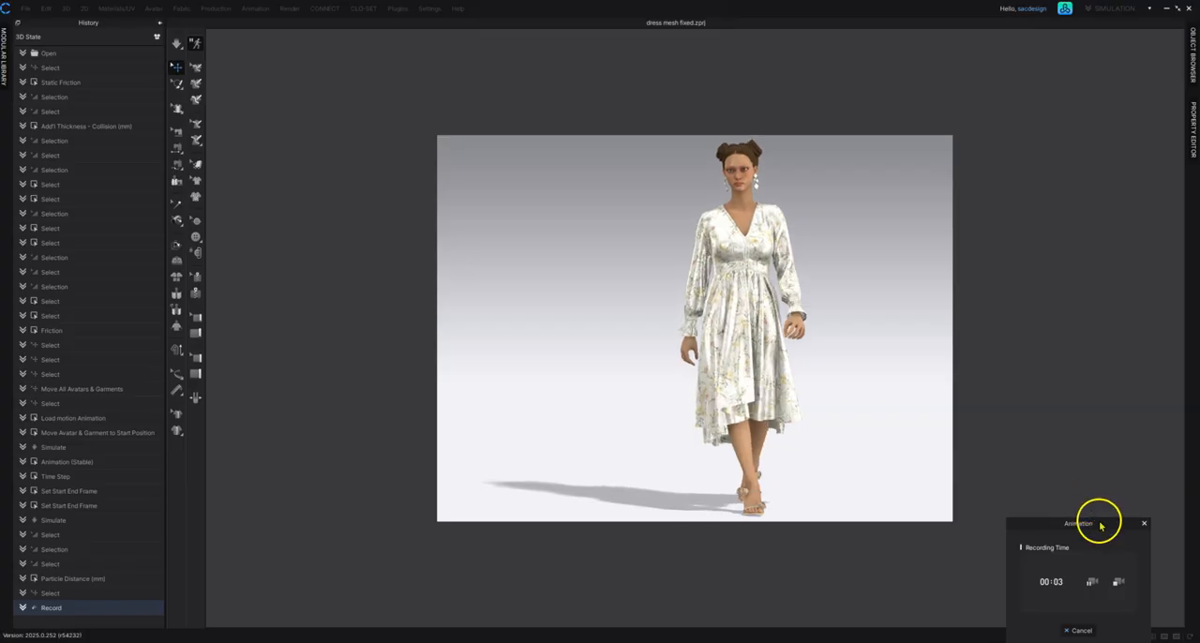
left_click(1093, 583)
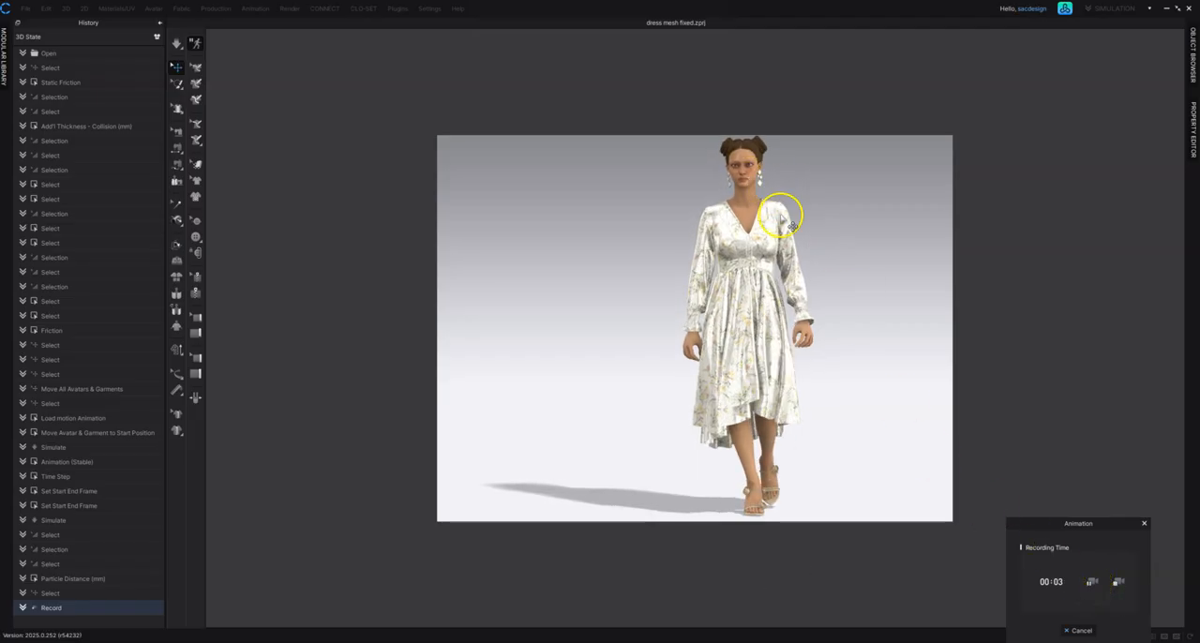
left_click(1092, 588)
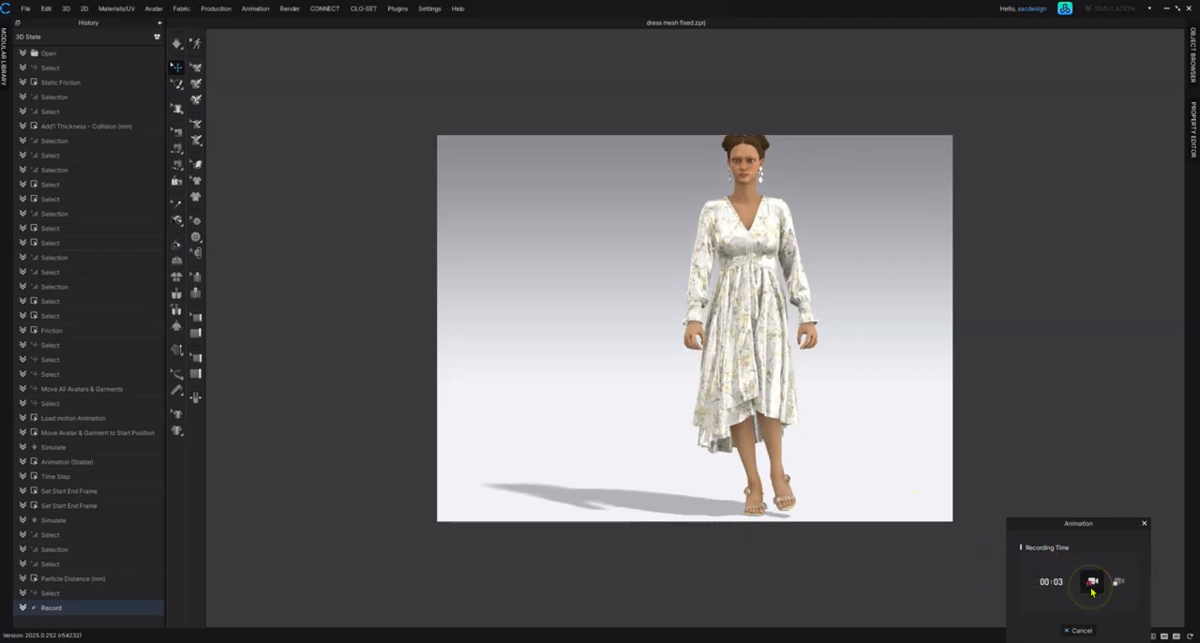
scroll(800, 352, "down", 1)
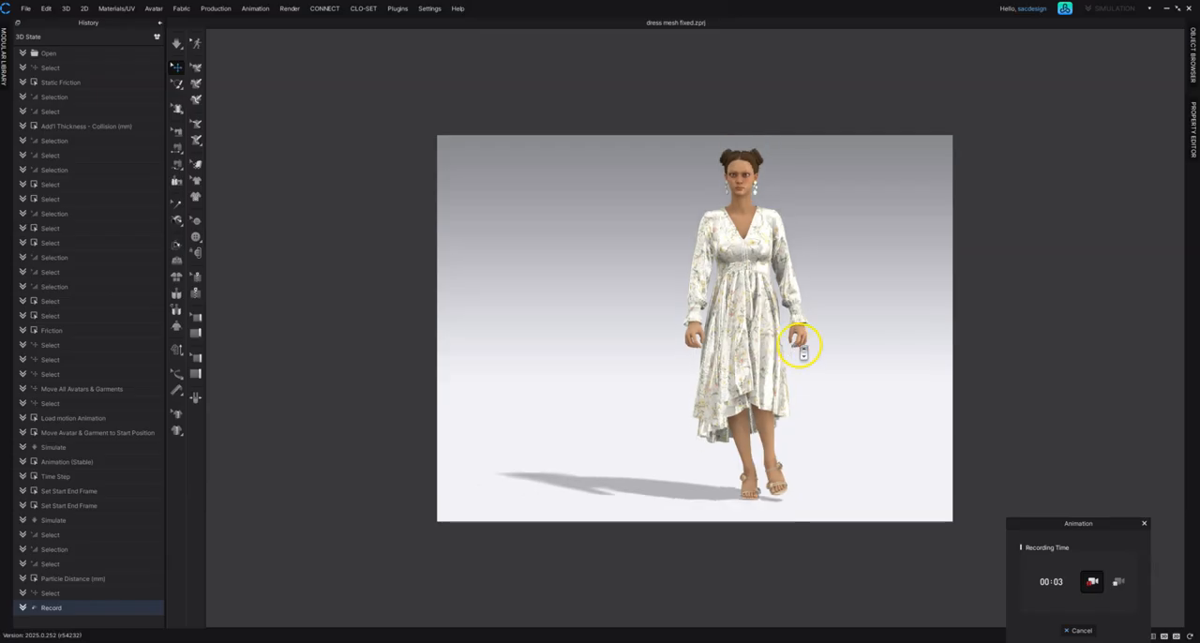
scroll(800, 352, "down", 2)
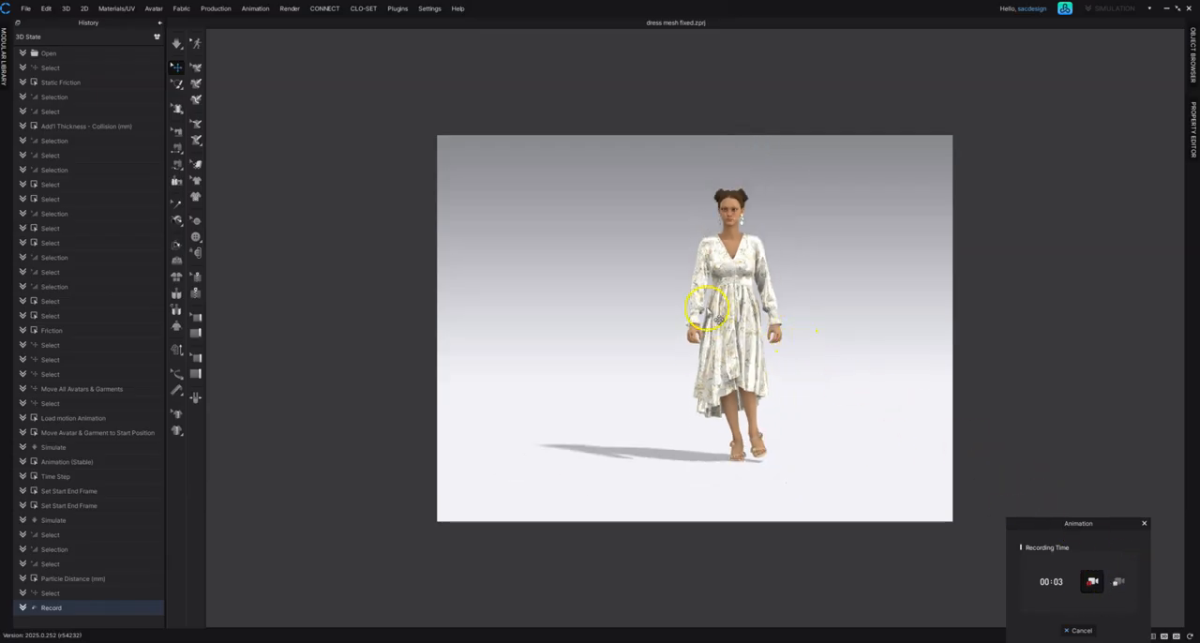
middle_click_drag(729, 310, 762, 336)
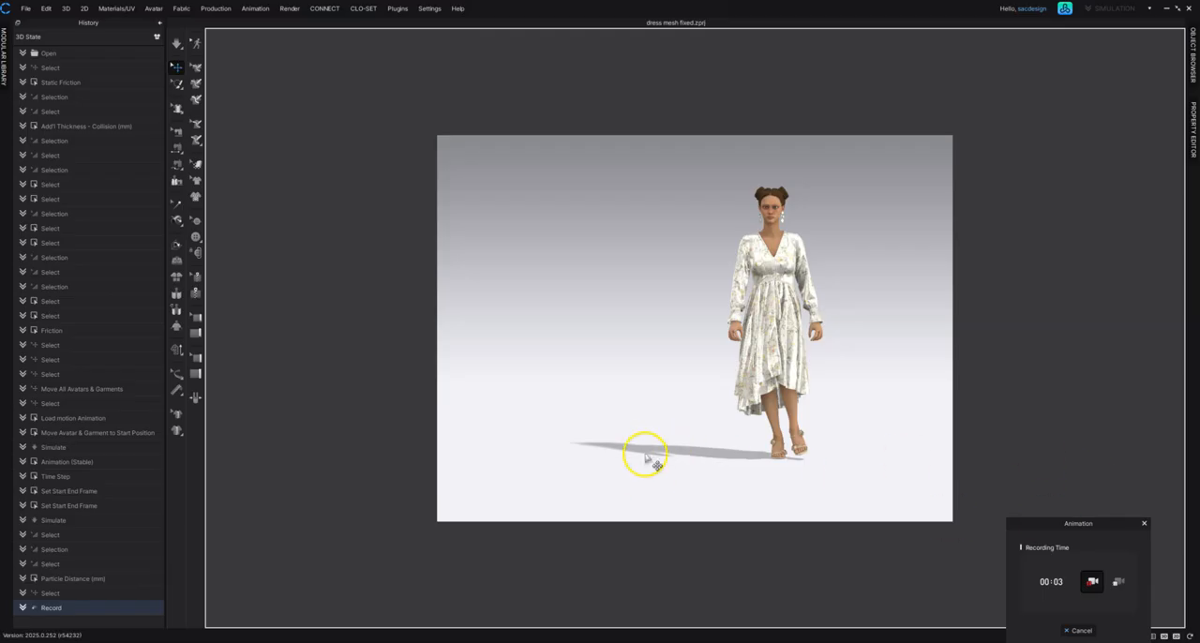
left_click(1092, 581)
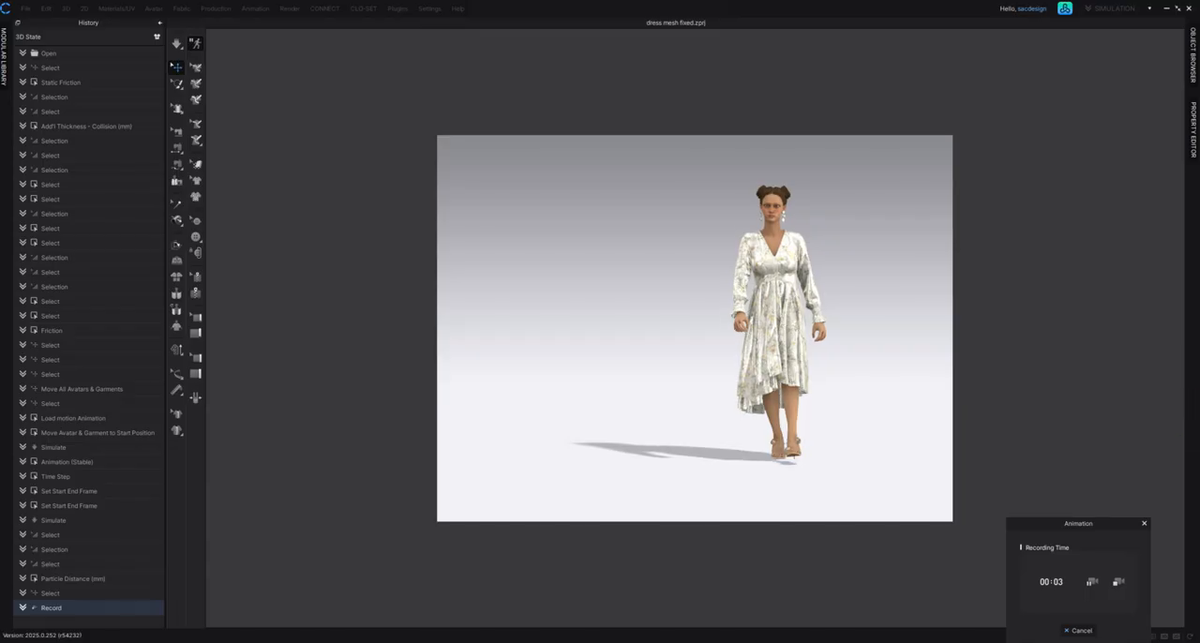
Step: Pause the capture and turn the camera to an angled side view that frames the full avatar and dress
left_click(1092, 581)
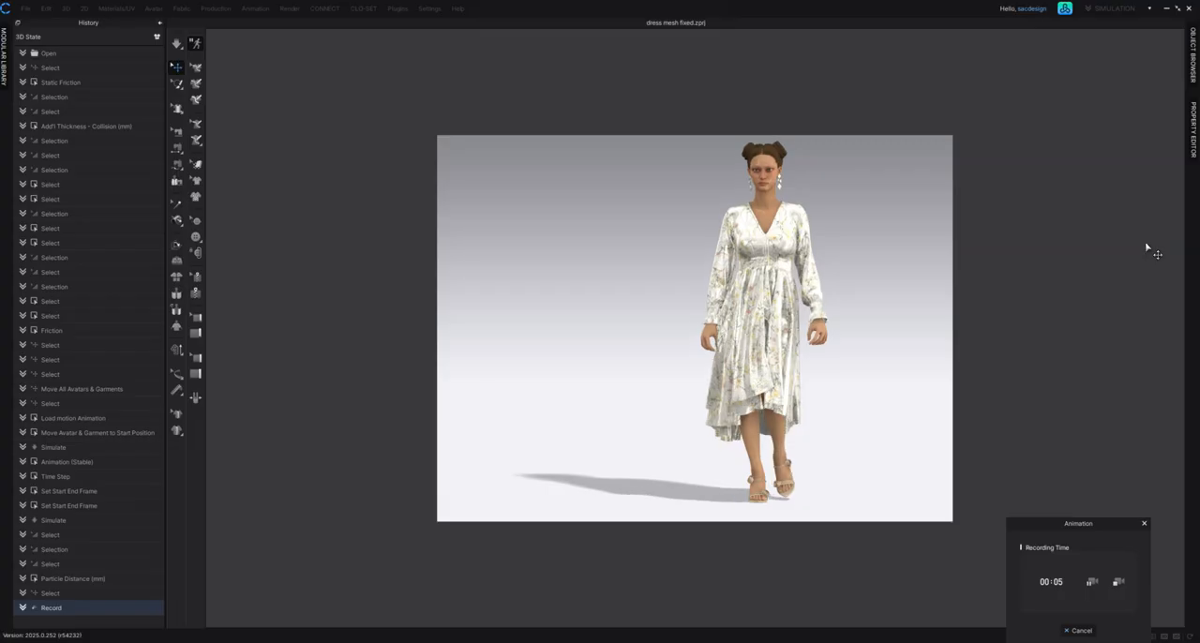
left_click(1093, 583)
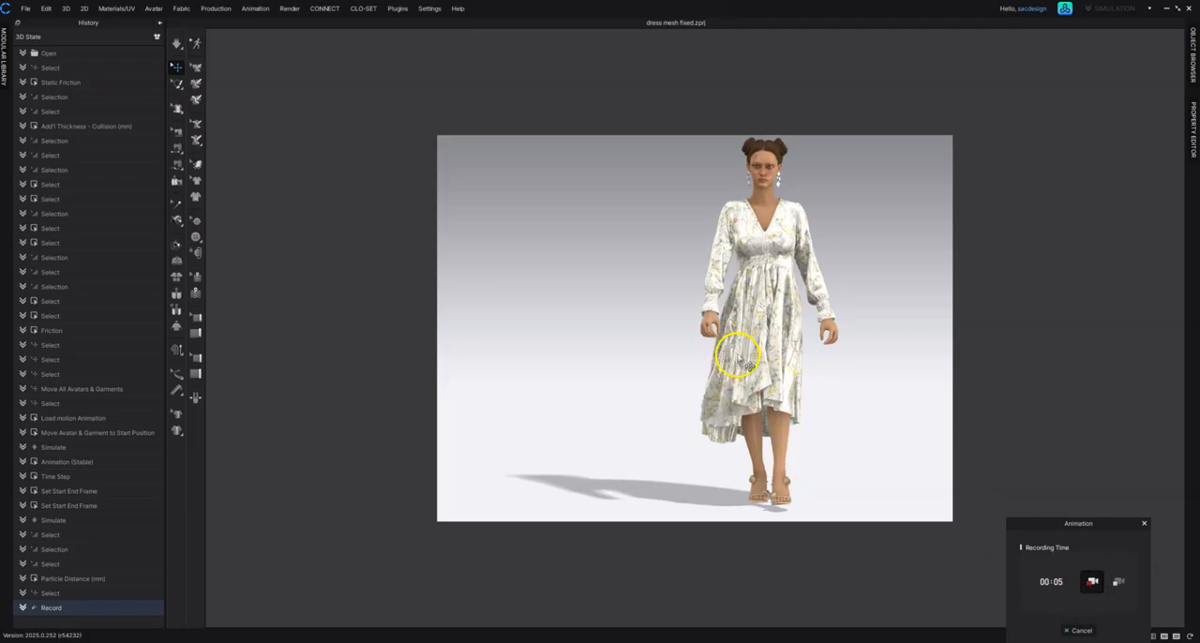
scroll(748, 363, "down", 3)
right_click_drag(730, 315, 643, 303)
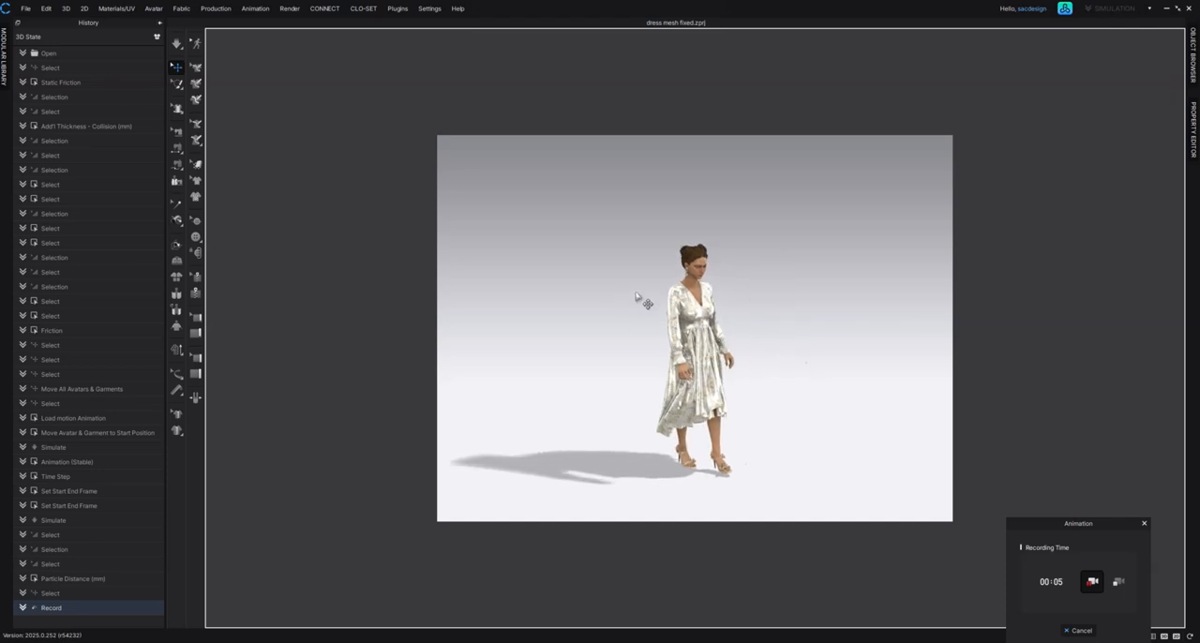
scroll(639, 294, "up", 3)
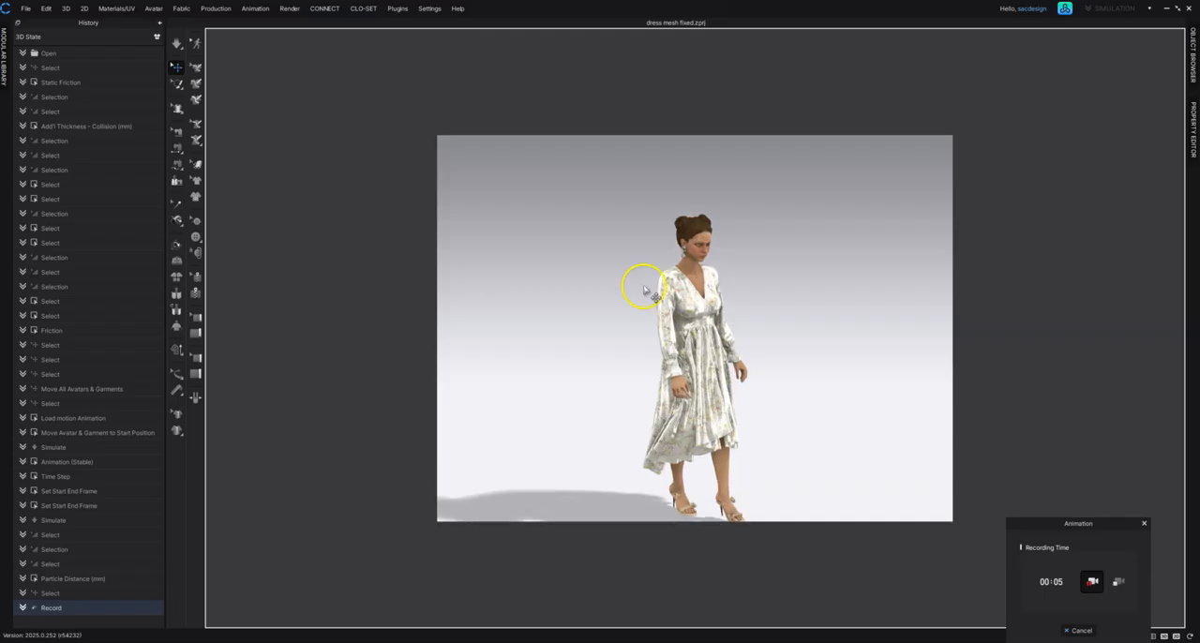
scroll(675, 305, "up", 2)
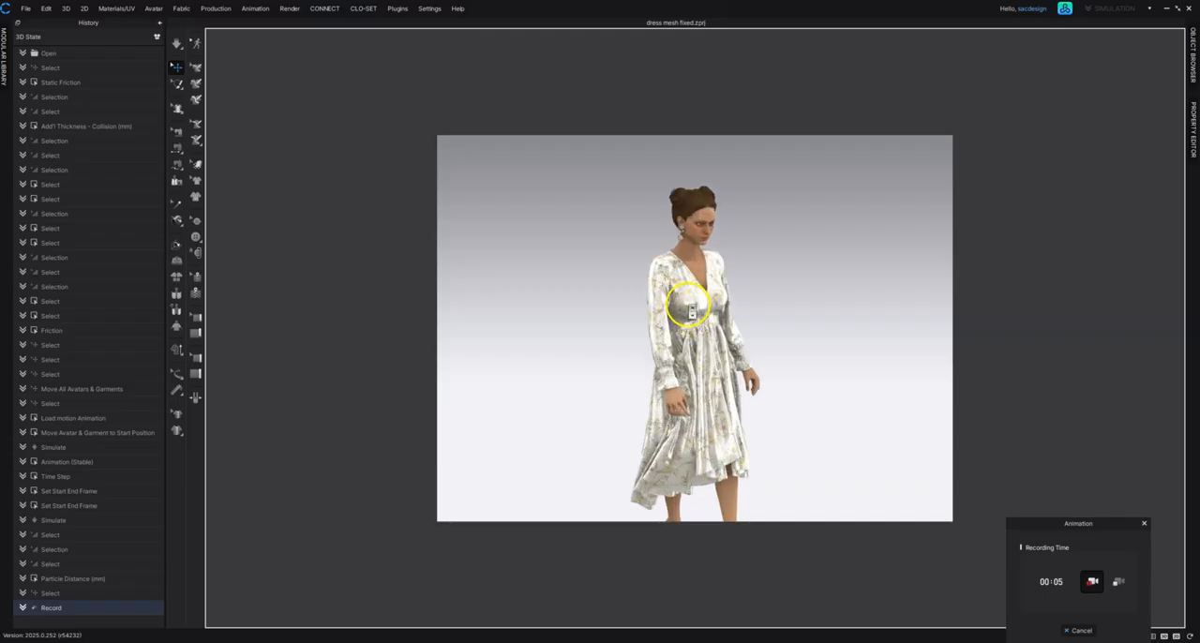
scroll(688, 304, "down", 1)
mouse_move(690, 320)
middle_mouse_down()
mouse_move(691, 282)
mouse_move(688, 320)
middle_mouse_up()
middle_click_drag(688, 321, 686, 328)
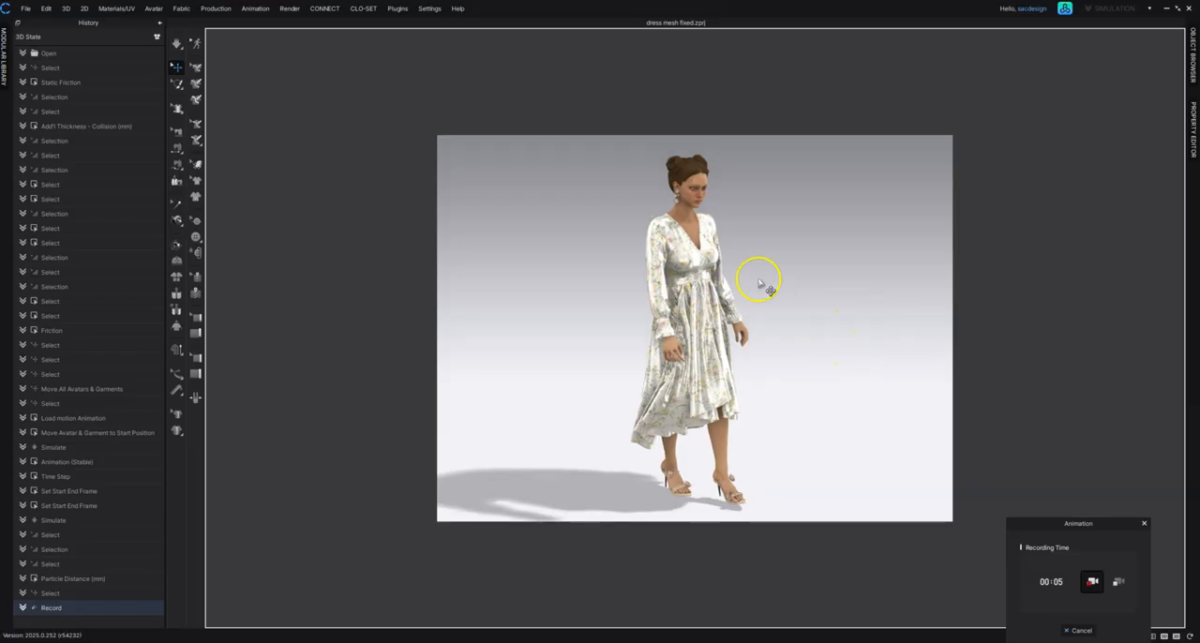
Step: Record the next part of the walk from the angled side view, and pause the capture
left_click(1091, 583)
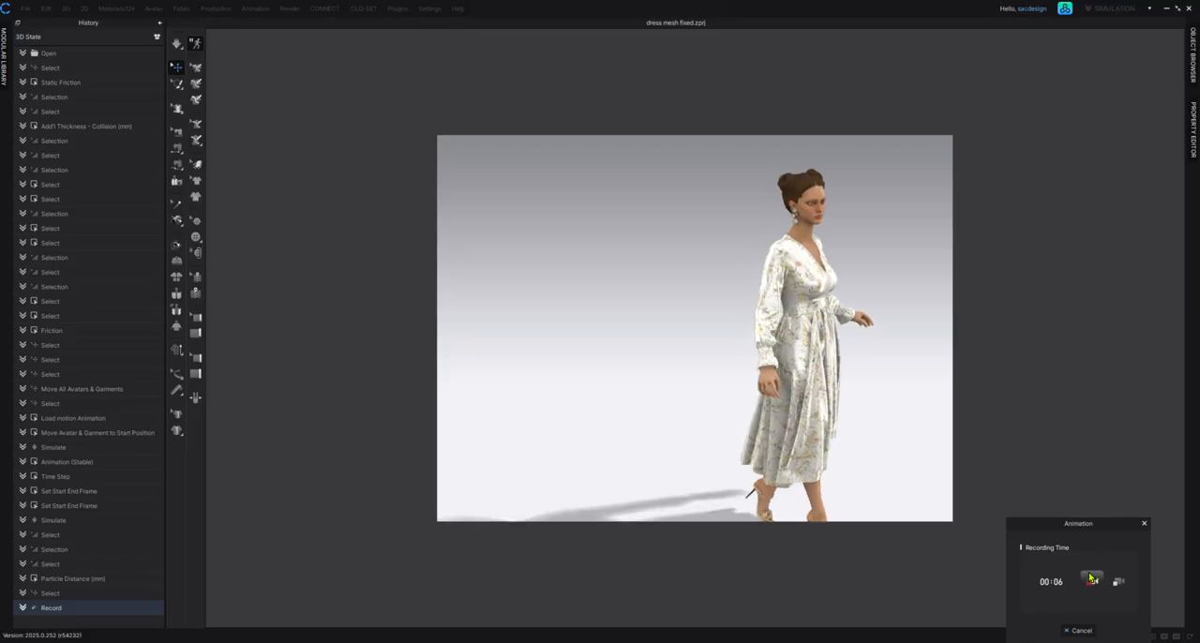
left_click(1090, 579)
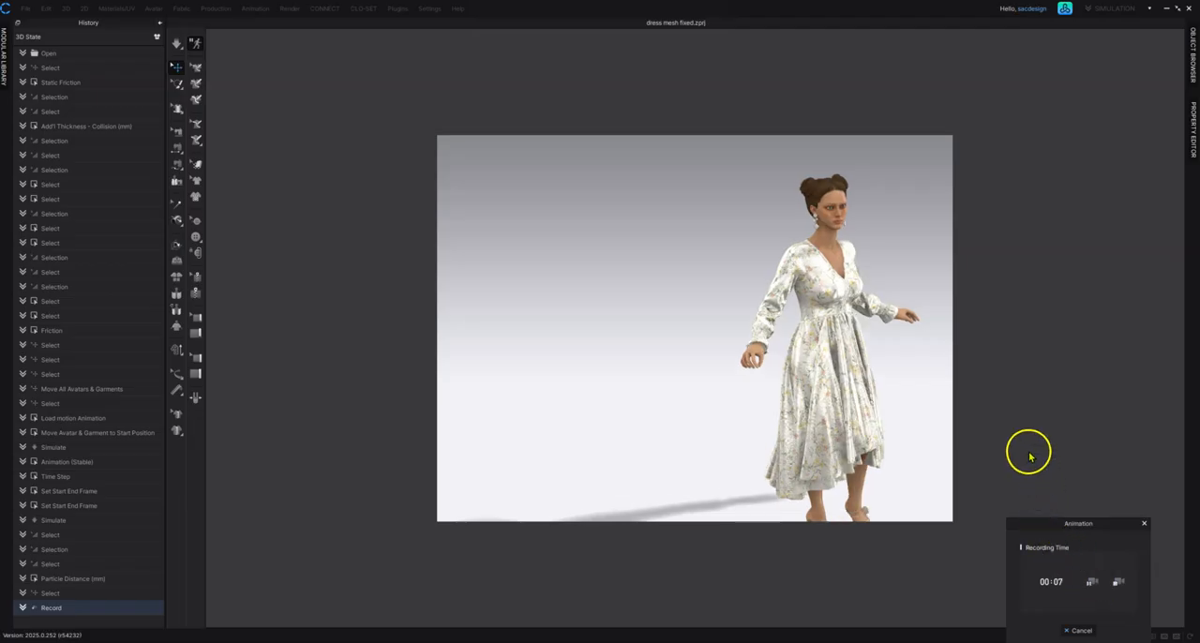
left_click(1093, 583)
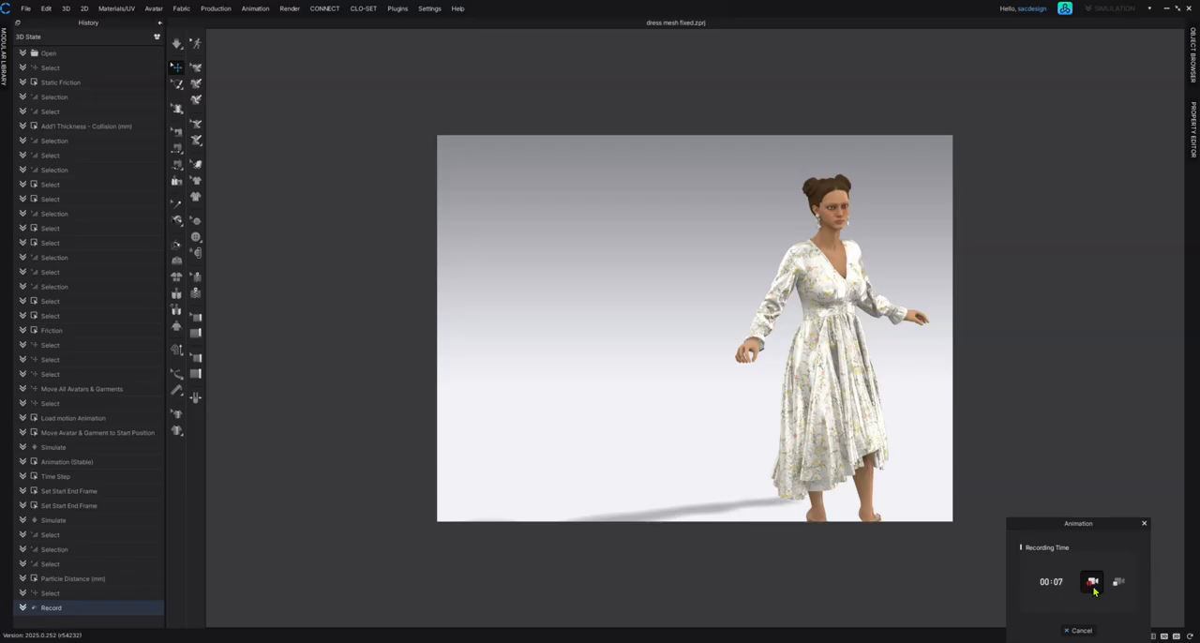
left_click(876, 352)
mouse_move(876, 353)
right_mouse_down()
mouse_move(838, 337)
mouse_move(867, 347)
right_mouse_up()
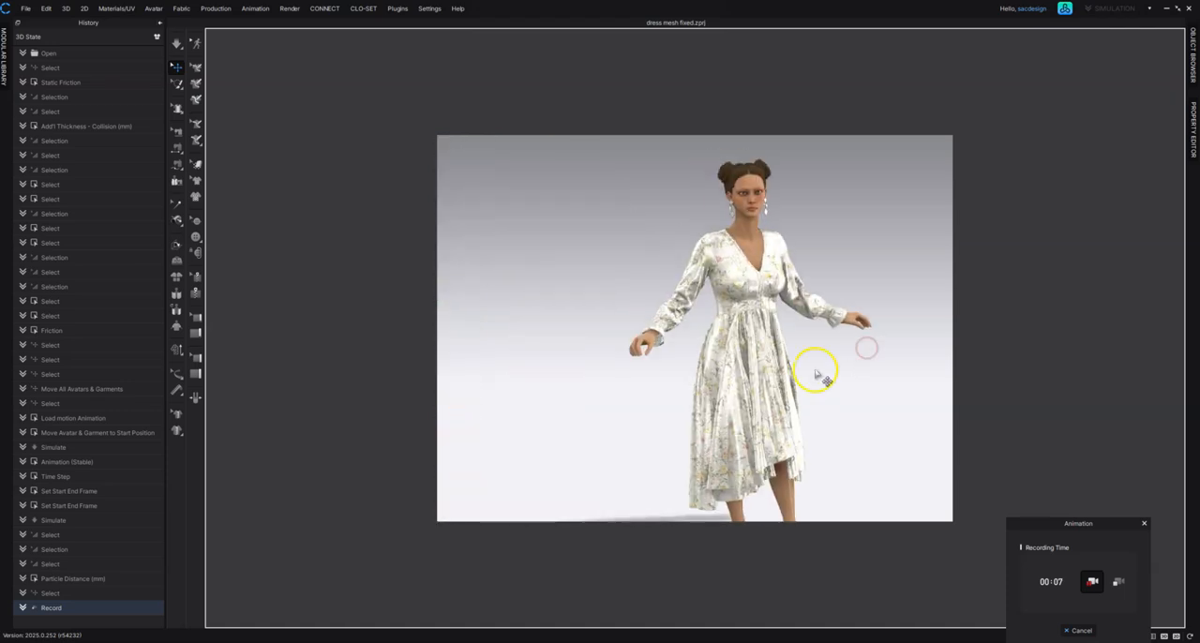
scroll(788, 385, "down", 3)
right_click_drag(745, 359, 670, 316)
right_click_drag(513, 291, 715, 294)
middle_click_drag(715, 293, 715, 285)
right_click_drag(782, 352, 808, 349)
right_click_drag(726, 298, 734, 316)
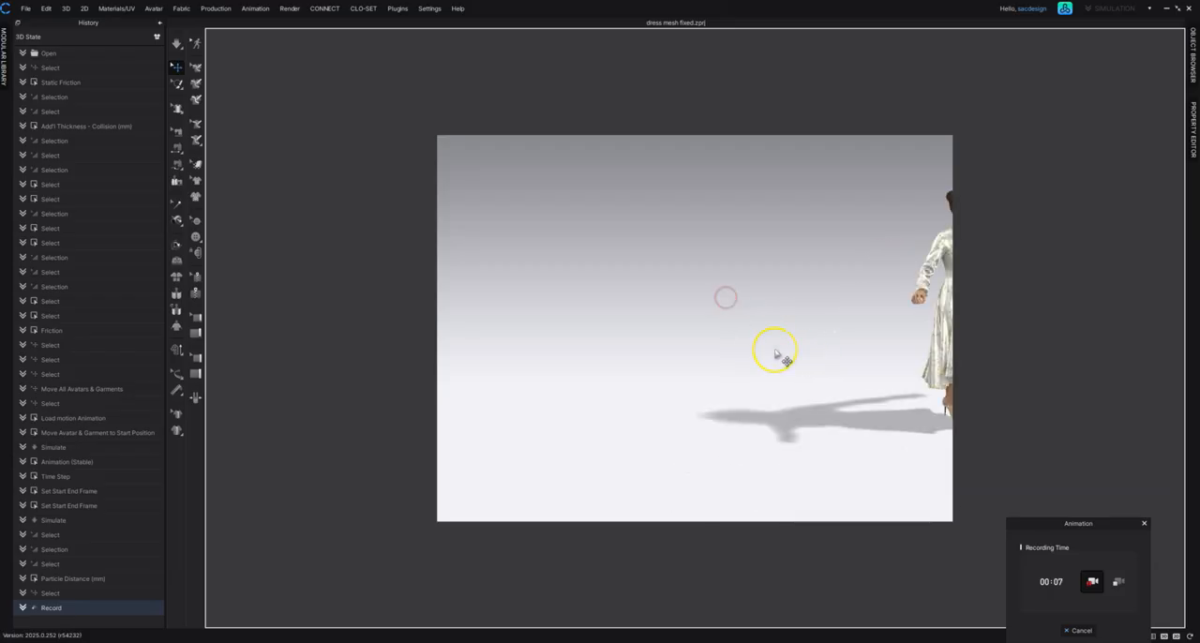
right_click_drag(776, 353, 777, 351)
Step: Switch to the front view with the whole avatar in frame, and capture the remaining motion through to the end of the recording
key("2")
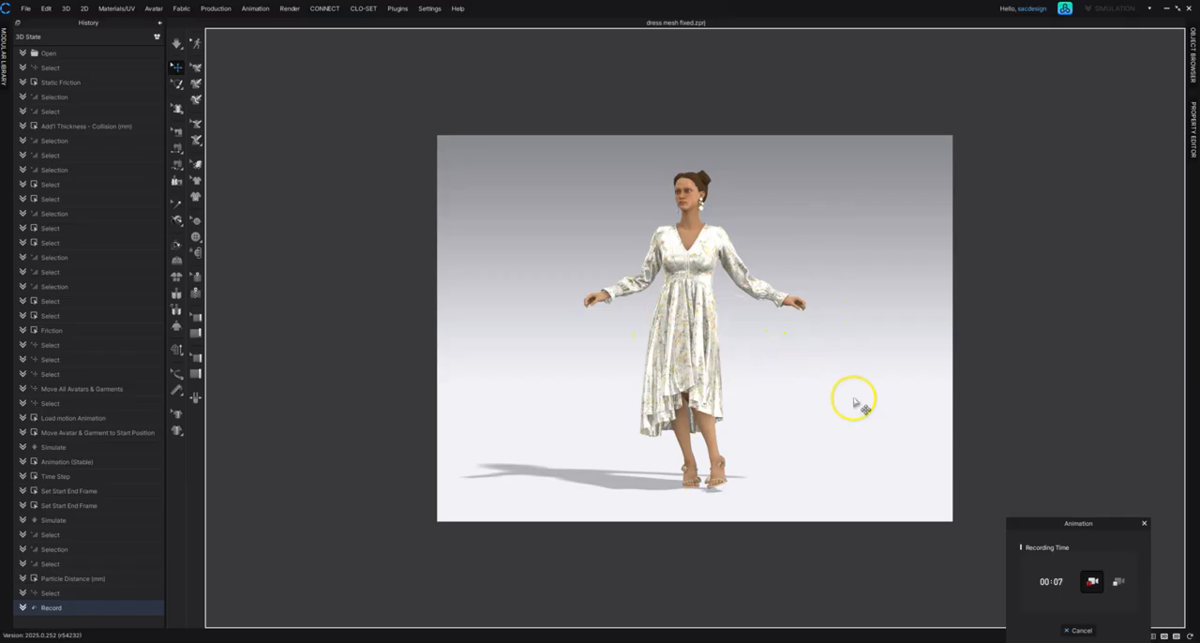
left_click(1092, 583)
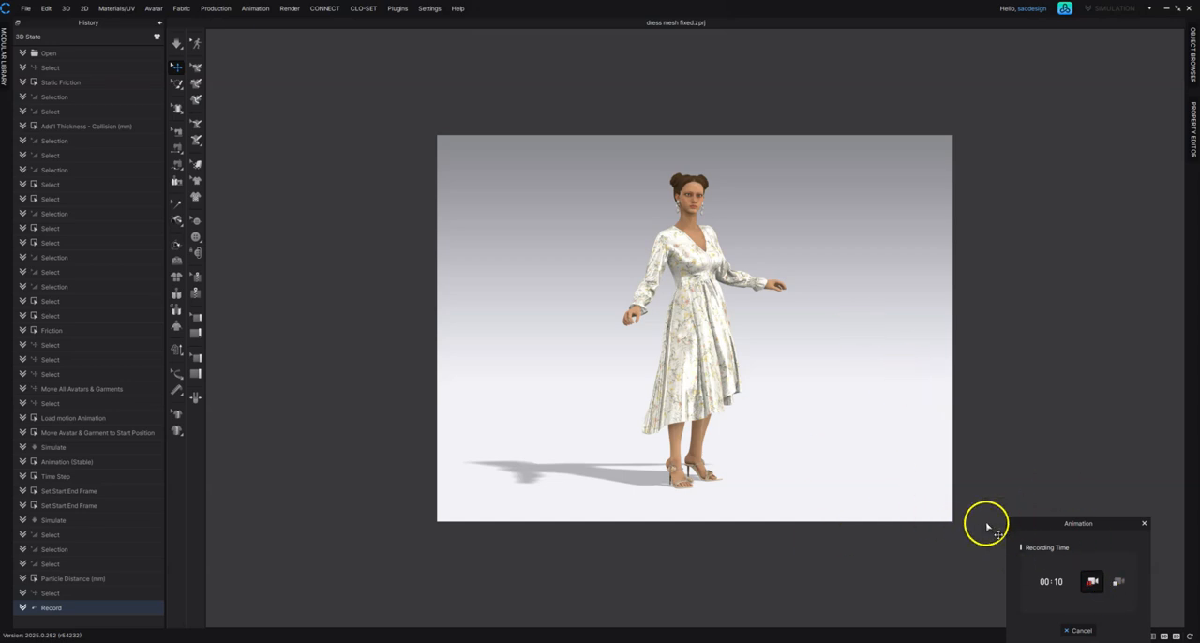
left_click(1118, 583)
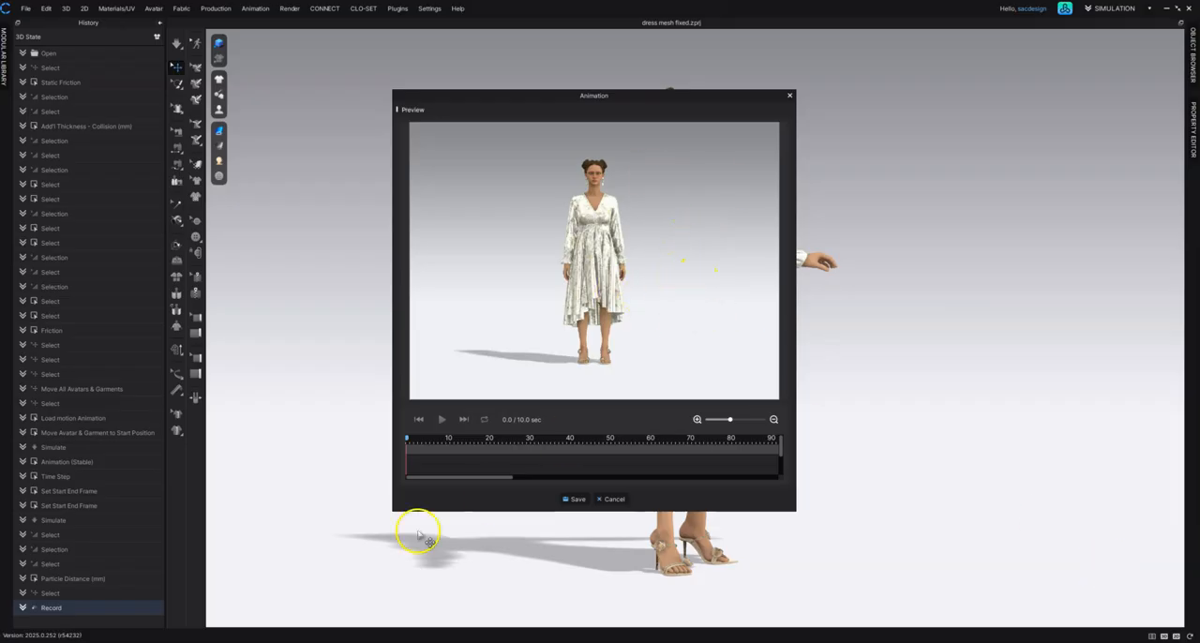
Step: Preview the captured animation and save it as the MP4 video "look1 final" in the video creation demo folder
left_click(443, 420)
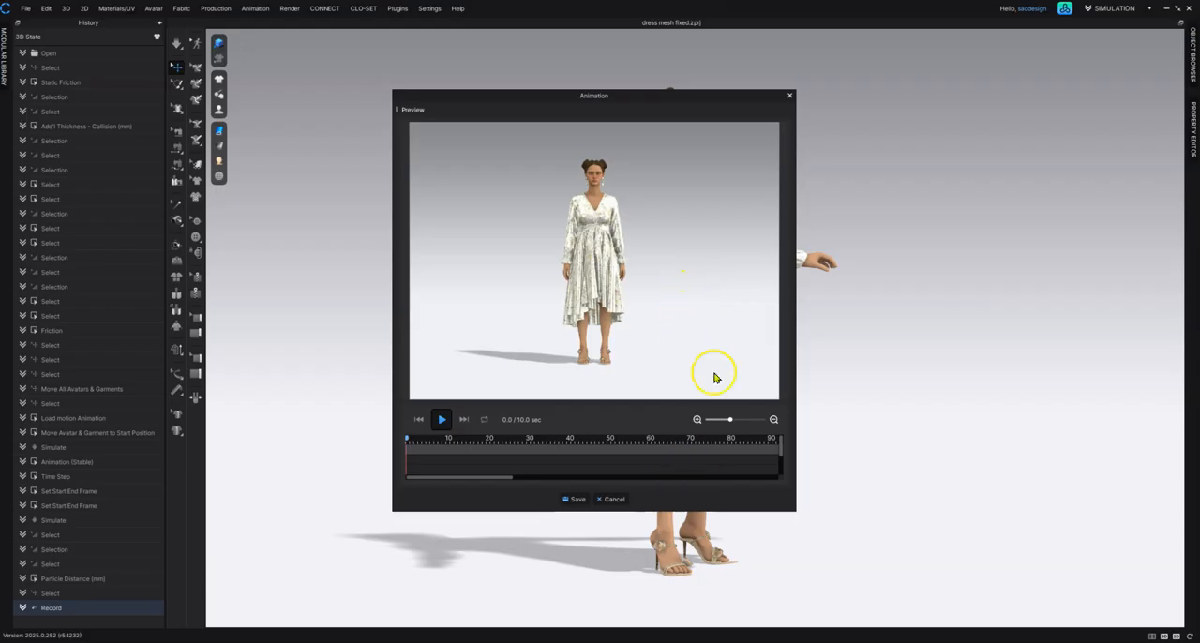
left_click(573, 499)
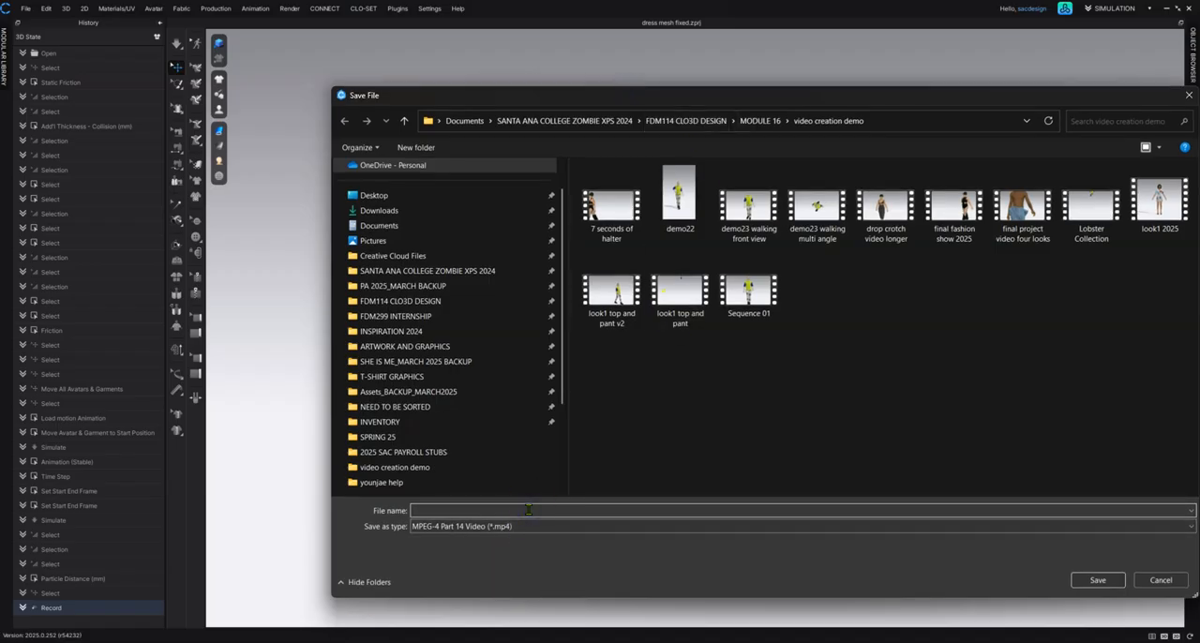
left_click(528, 510)
type("look1")
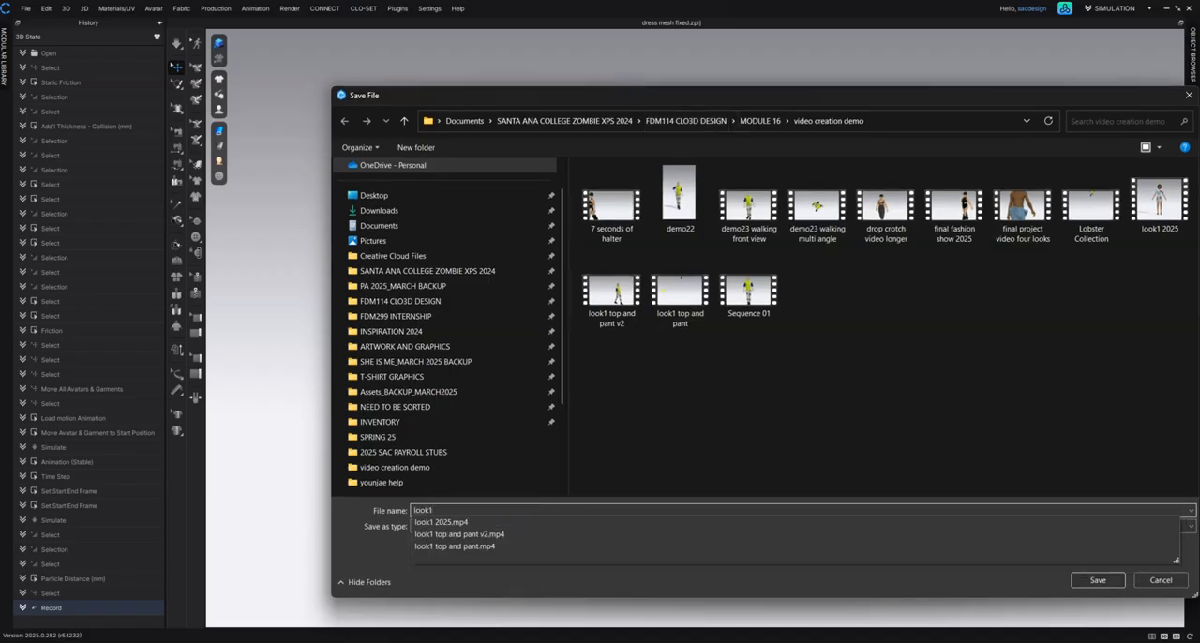
type(" final")
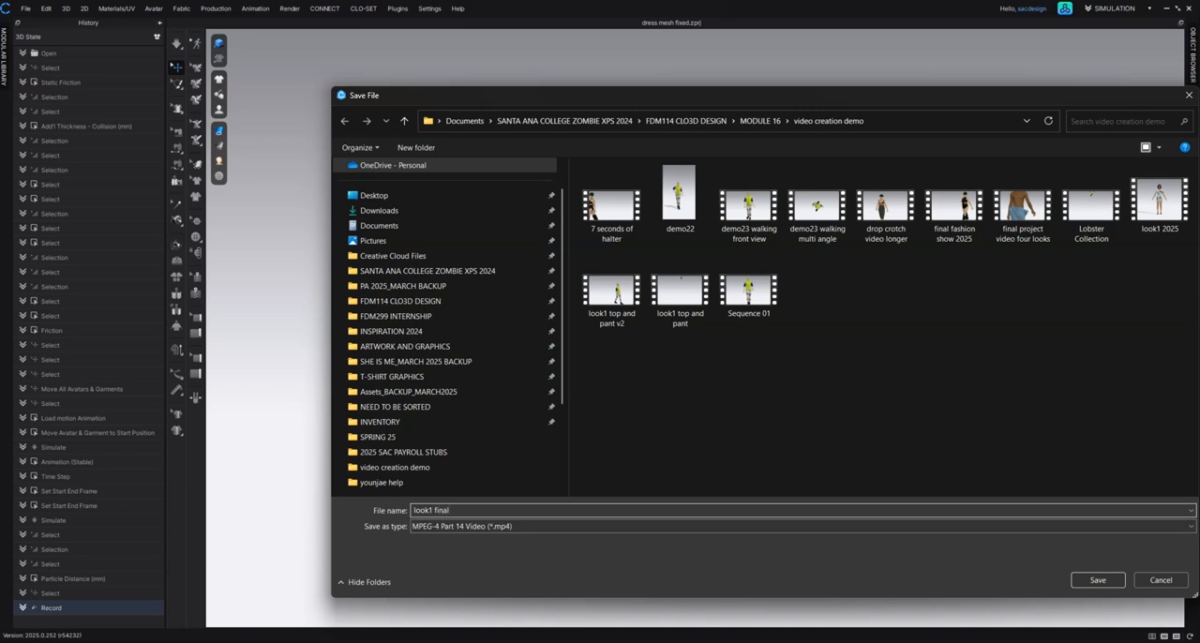
key("Return")
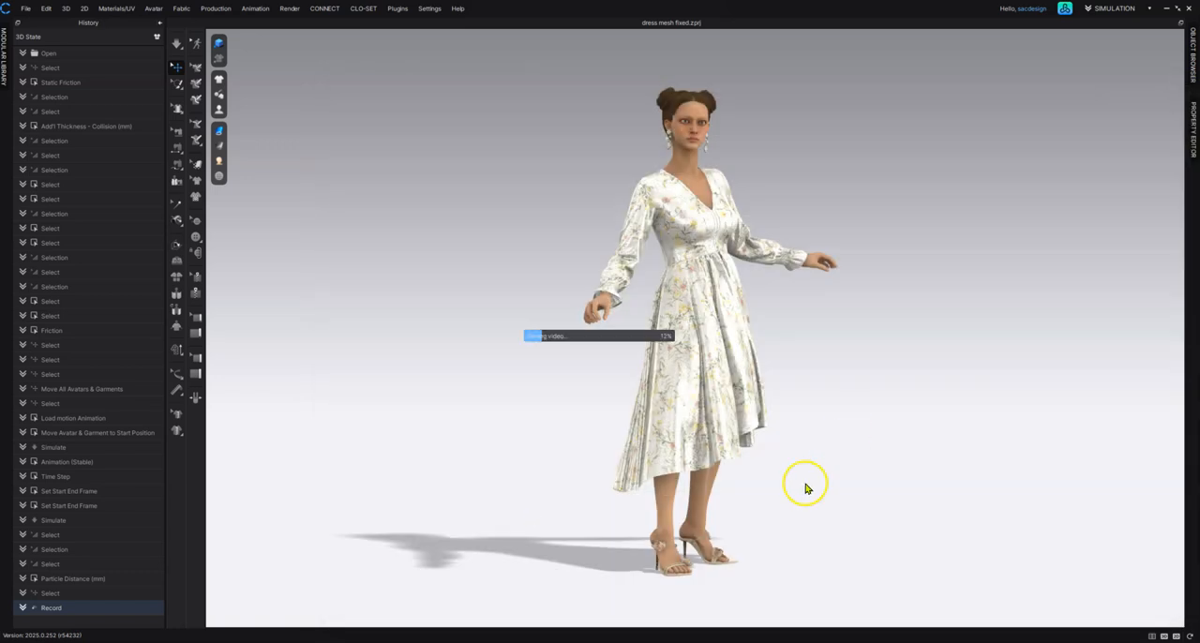